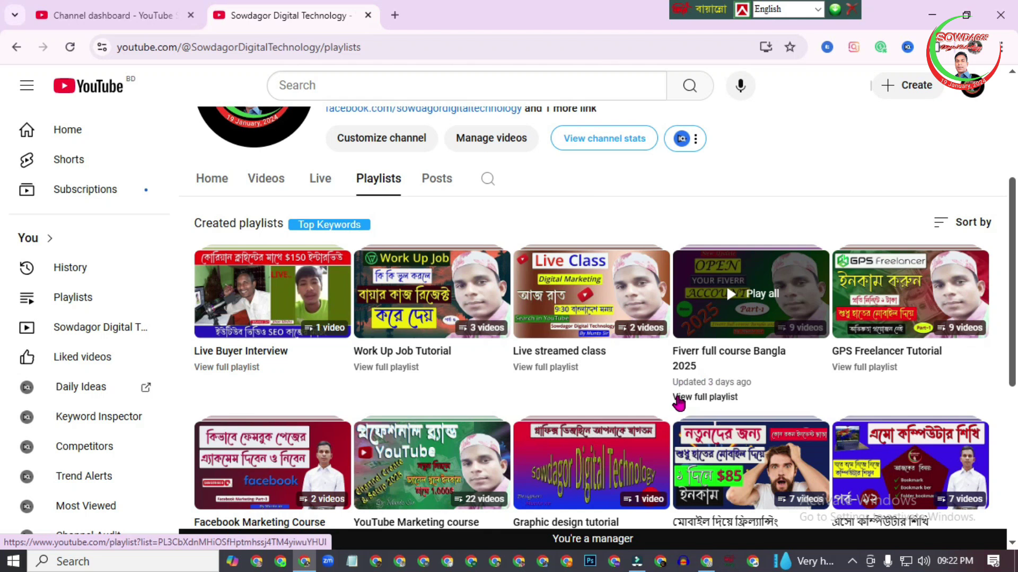
- Open the "Fiverr full course Bangla 2025" playlist and look through its list of videos
click(716, 399)
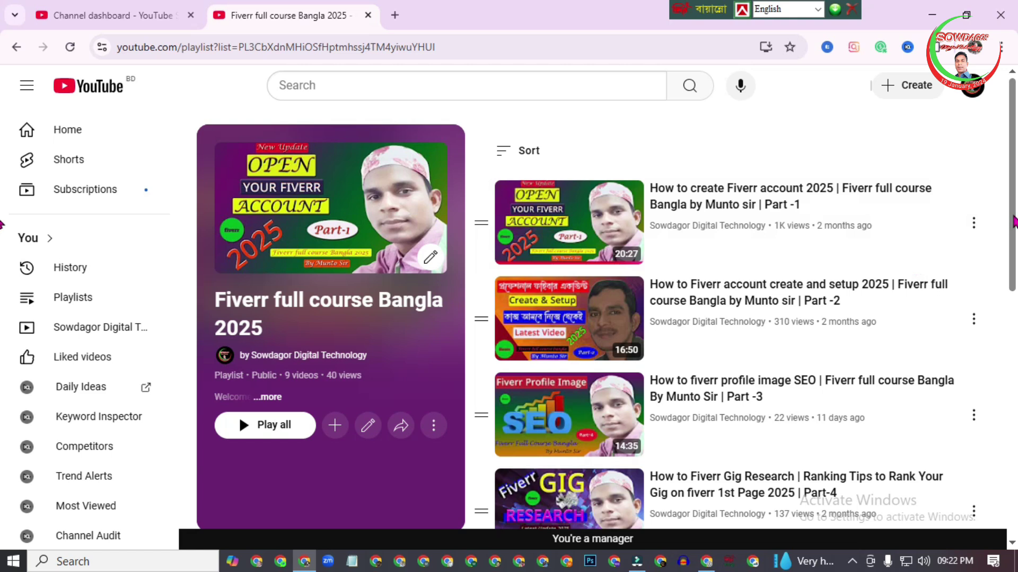
scroll(1015, 183, down, 1)
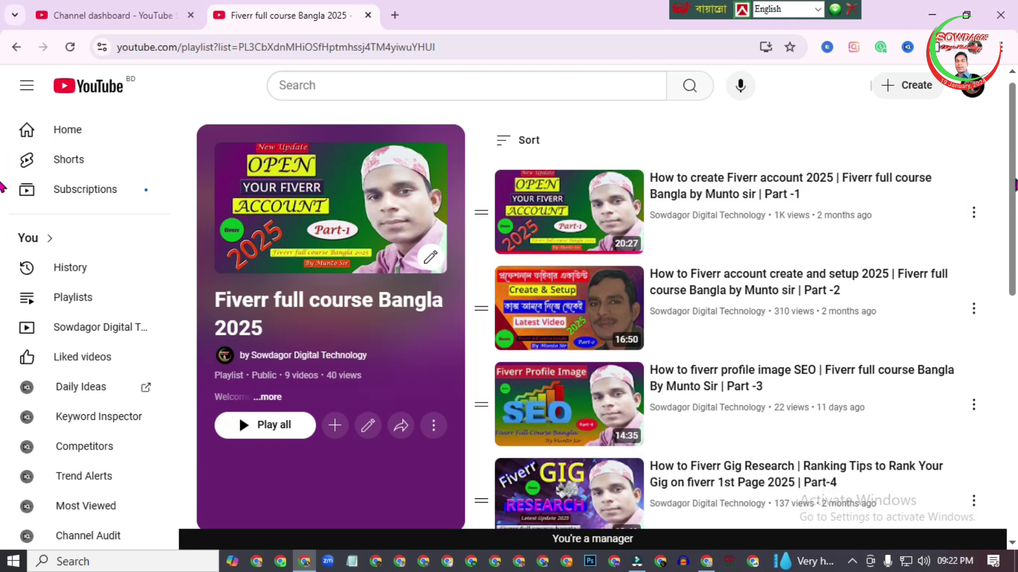
scroll(1015, 191, down, 1)
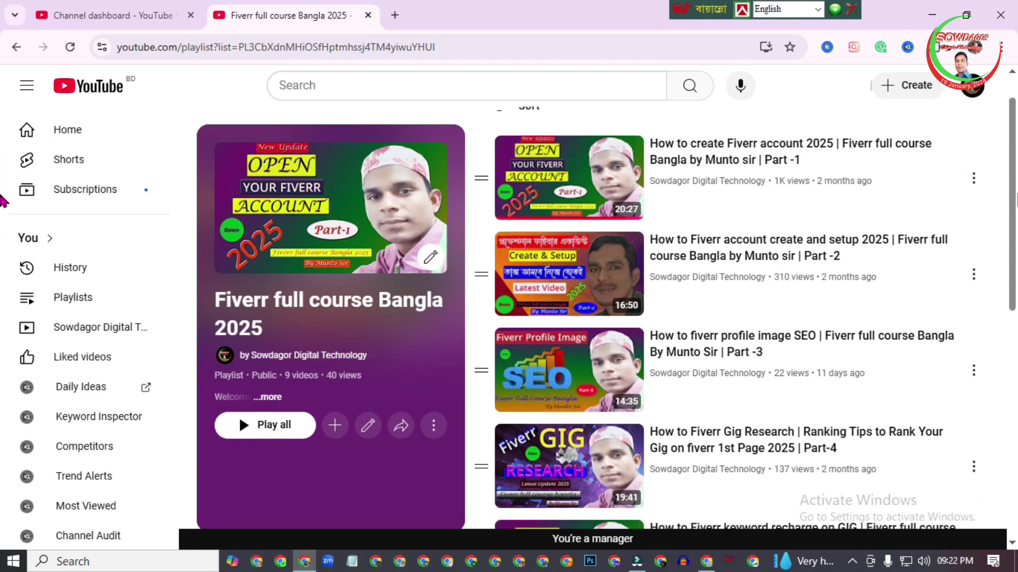
scroll(3, 202, down, 1)
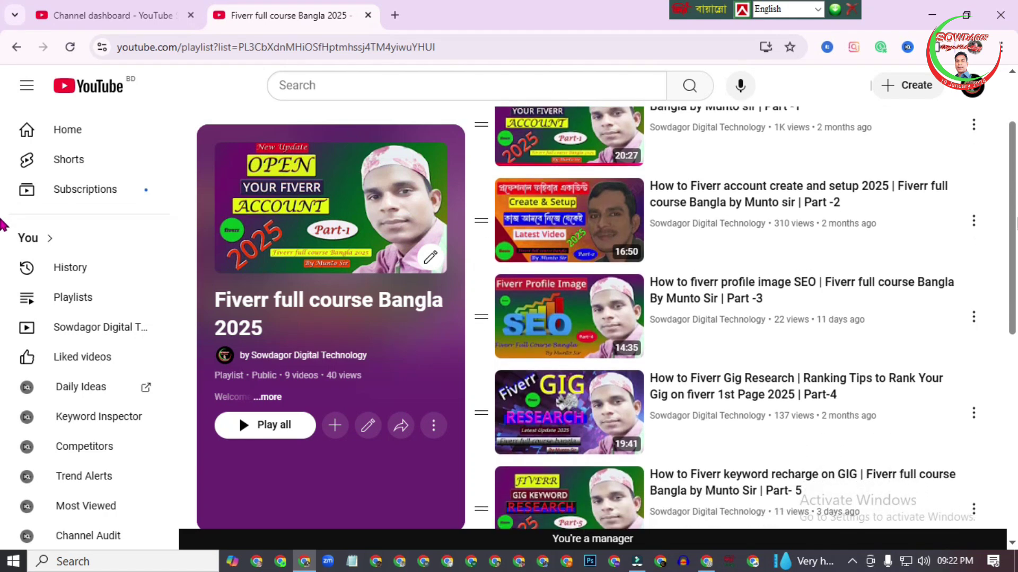
scroll(3, 228, down, 1)
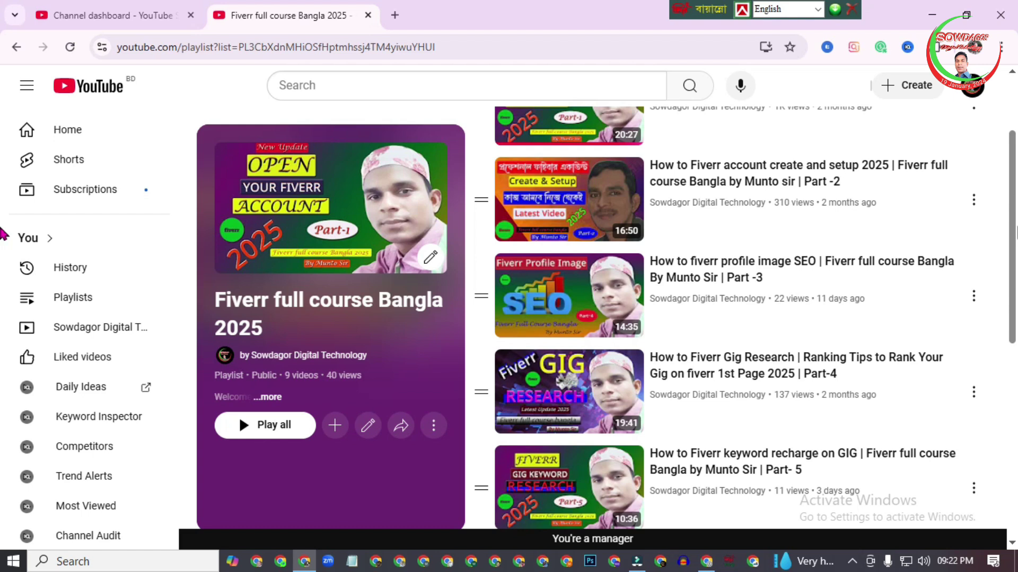
scroll(2, 233, down, 1)
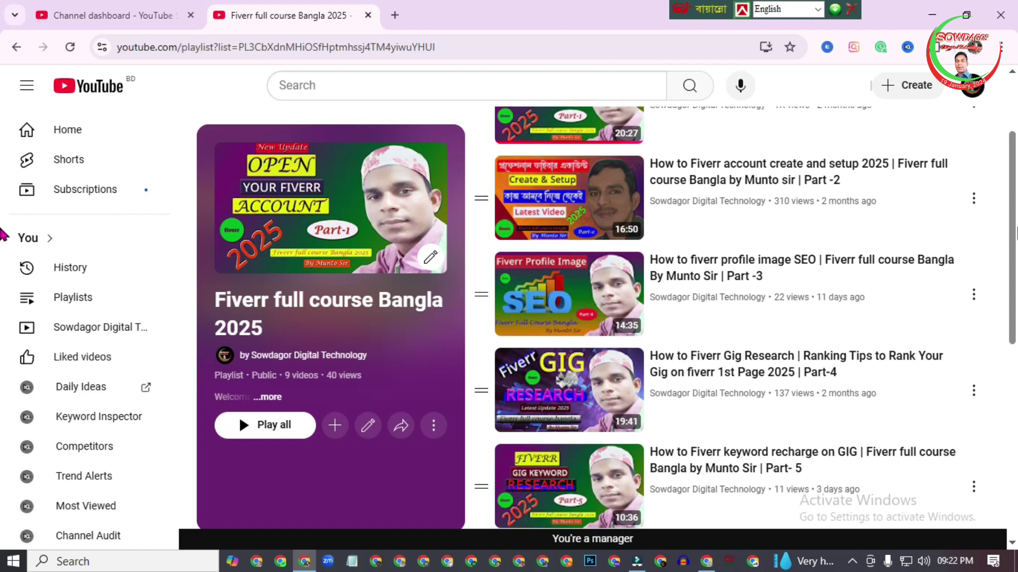
scroll(3, 234, up, 3)
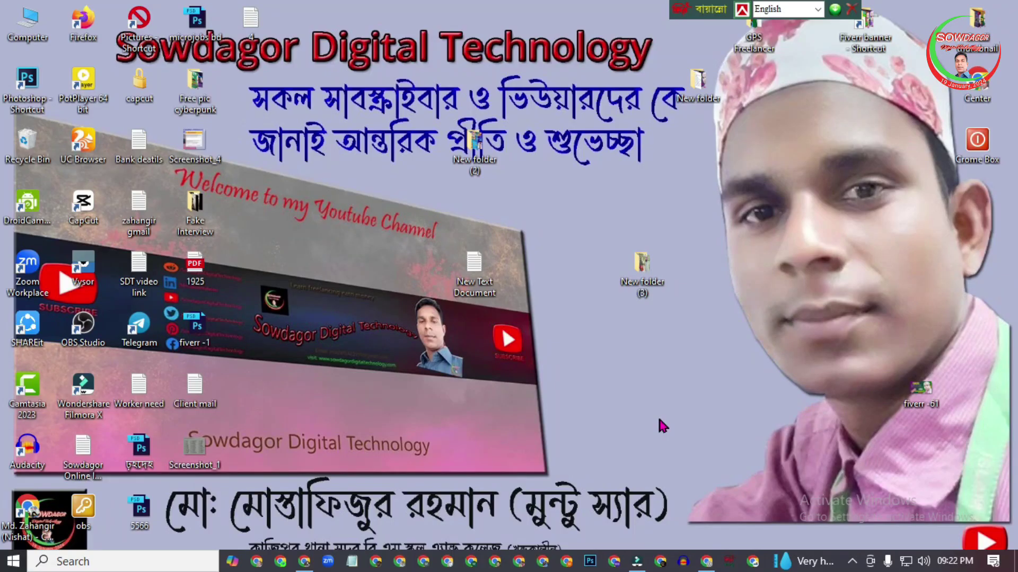
- Switch to Photoshop and start a new document named "Fiverr GIG Banner"
click(590, 562)
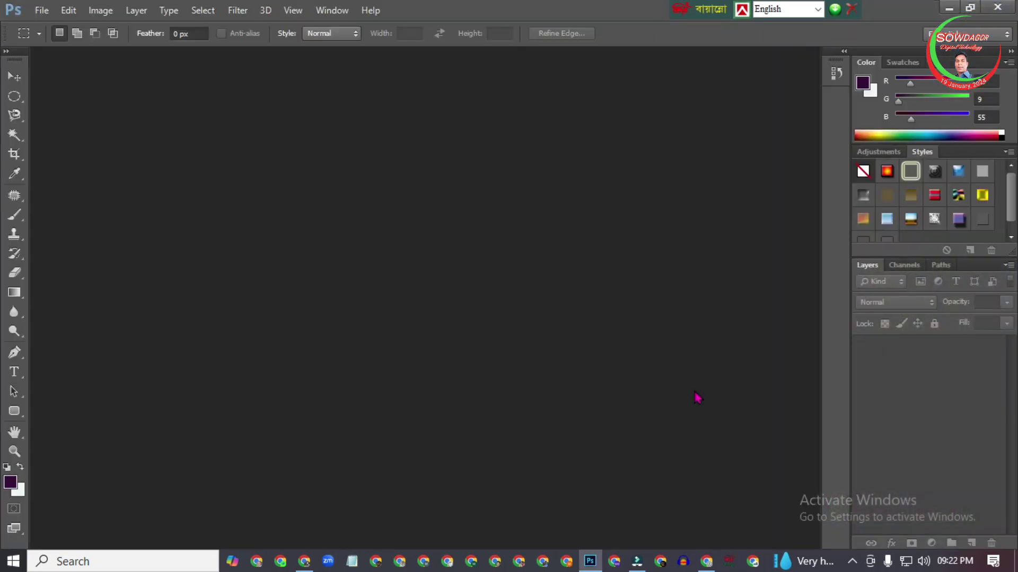
click(42, 11)
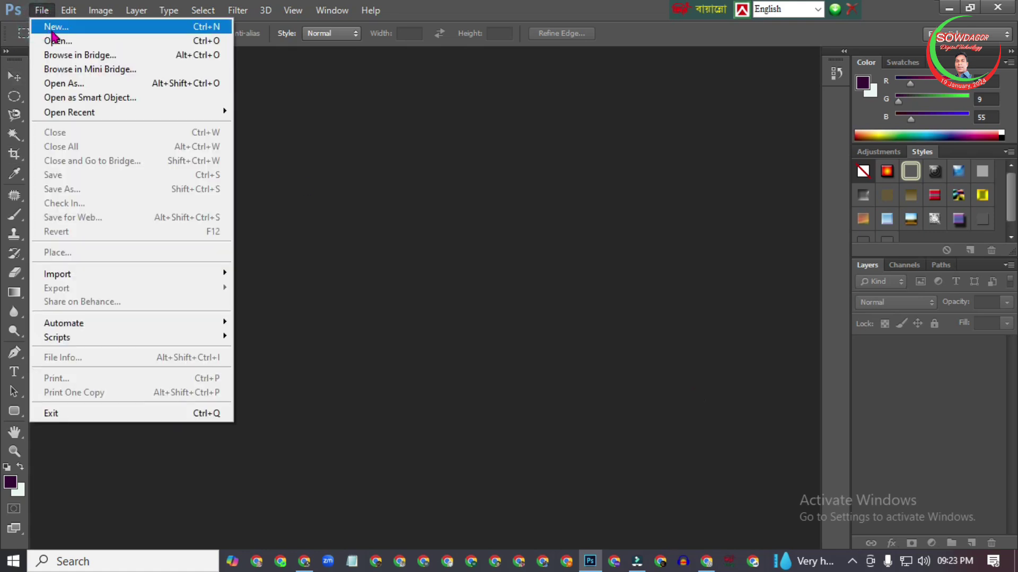
click(55, 29)
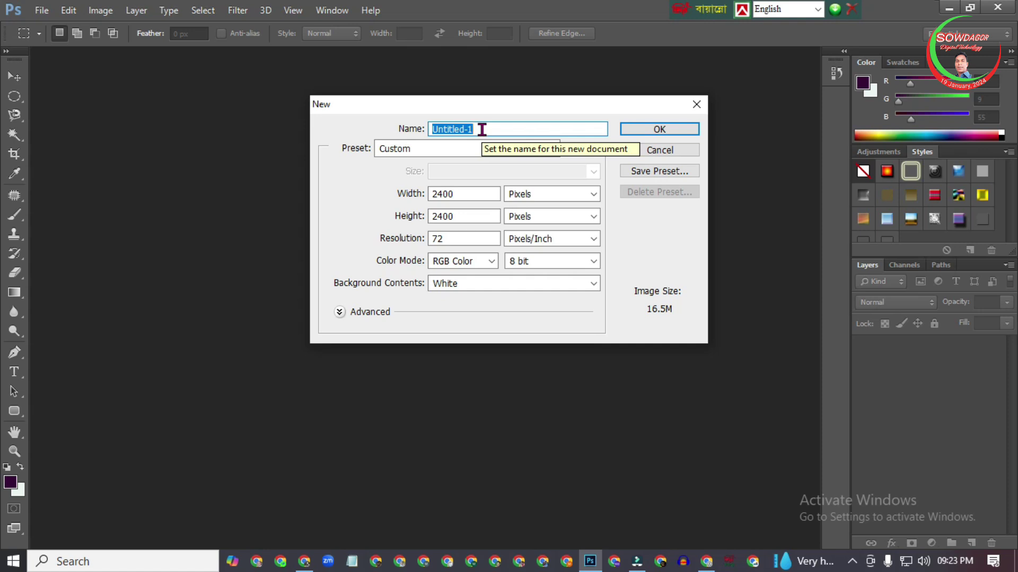
text(Fiverr GIG Banner)
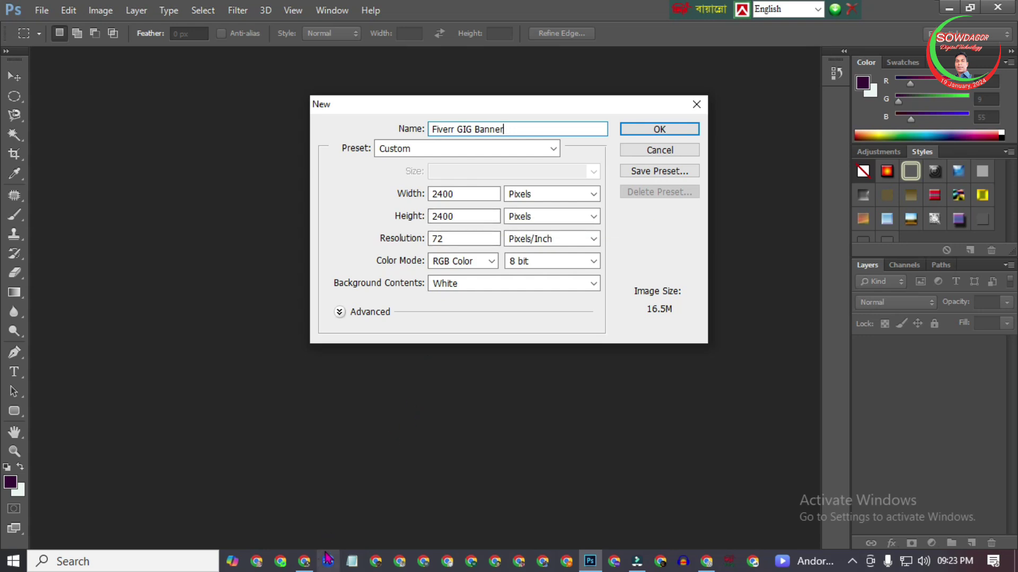
- Switch to Chrome and run a Google search for "fiverr gig image size" in a new tab
click(304, 561)
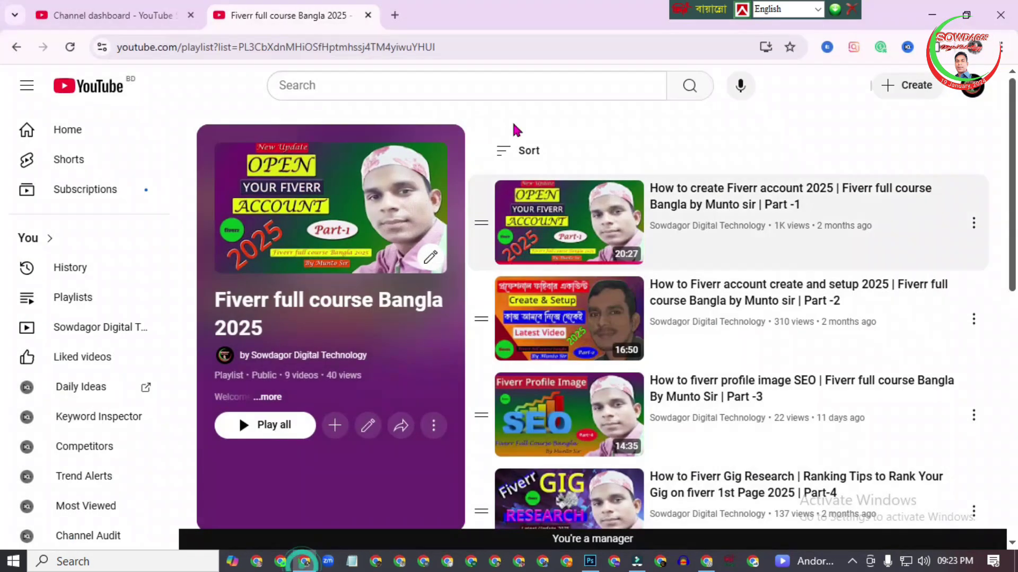
click(396, 17)
click(343, 51)
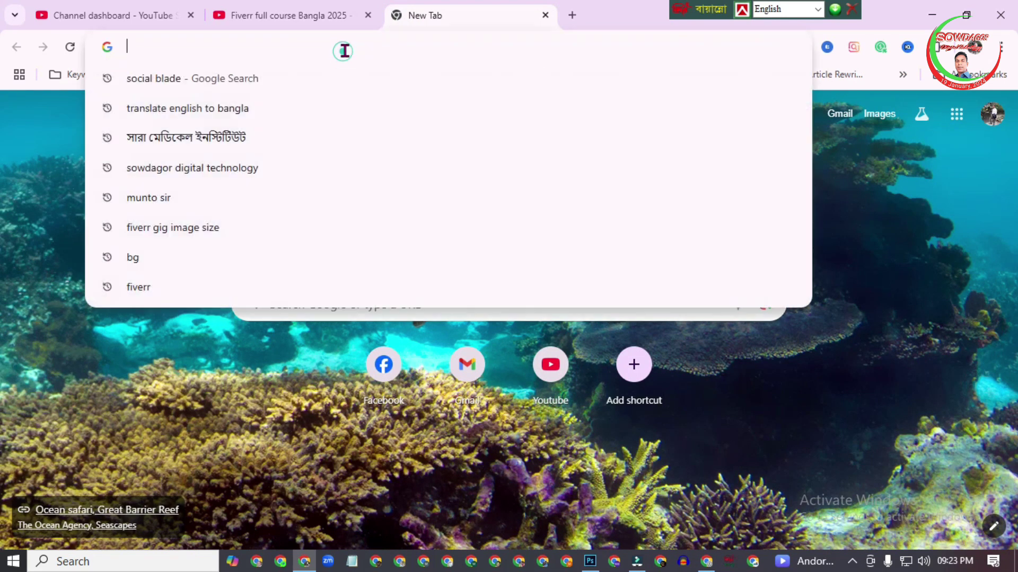
key(Down)
key(Down)
key(Down)
key(Down)
key(Down)
key(Down)
key(Return)
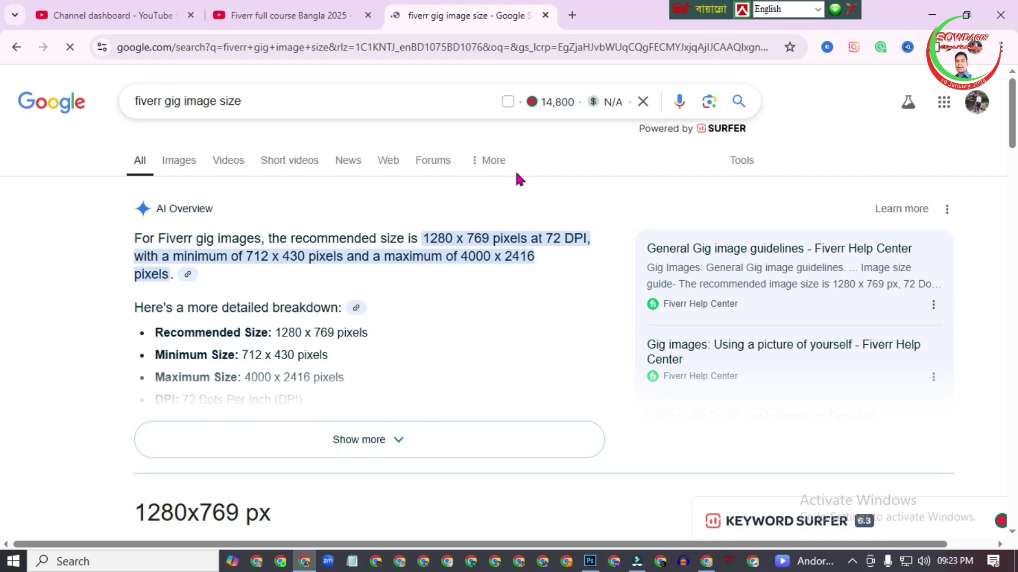
- Highlight the recommended gig image dimensions in the AI Overview of the search results
drag(136, 239, 532, 240)
click(486, 201)
drag(430, 239, 491, 237)
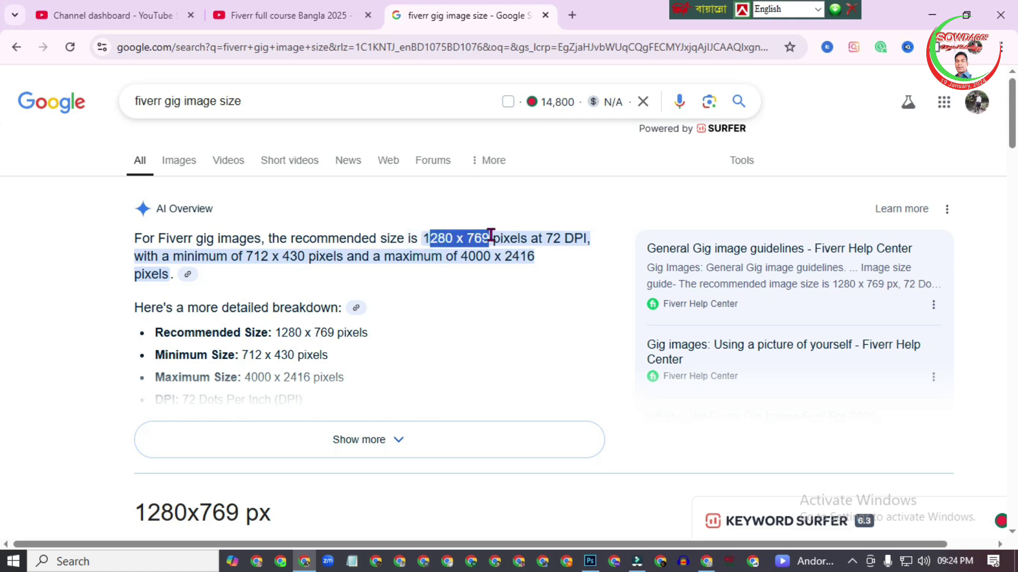
- Switch back to Photoshop and create the new document with a width of 1280 pixels and a height of 769 pixels
click(590, 561)
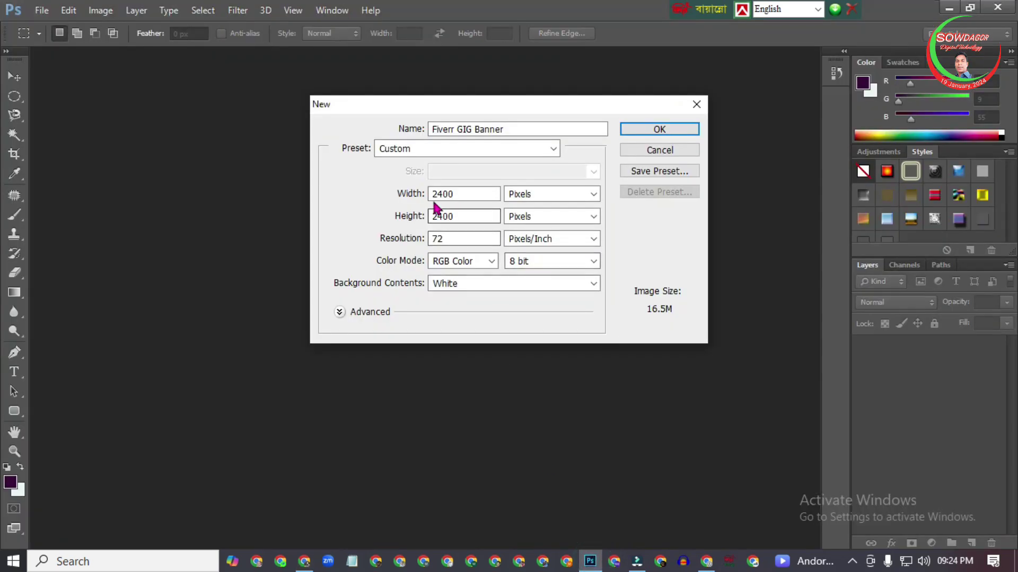
double_click(471, 194)
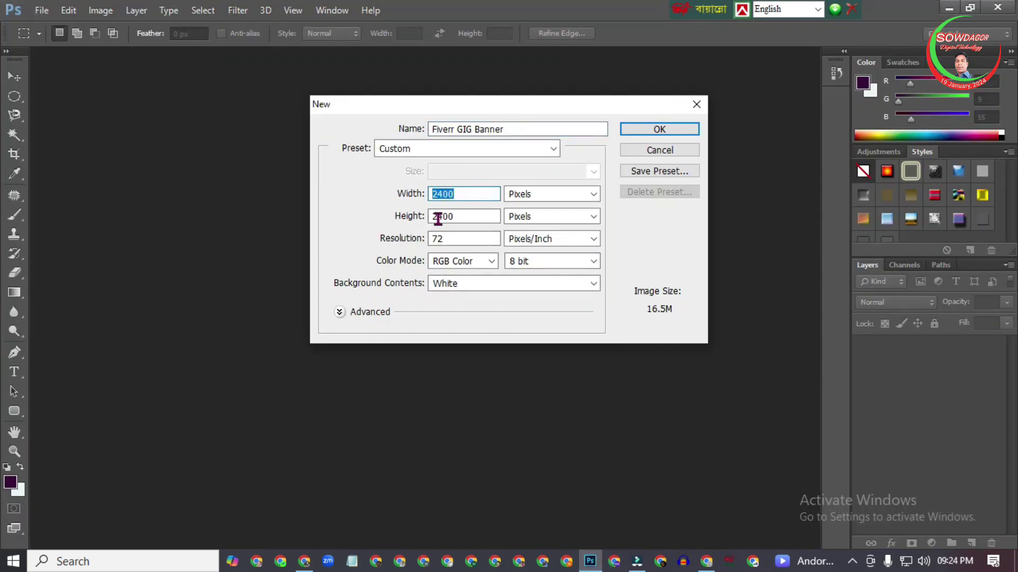
text(1280)
key(Tab)
text(769)
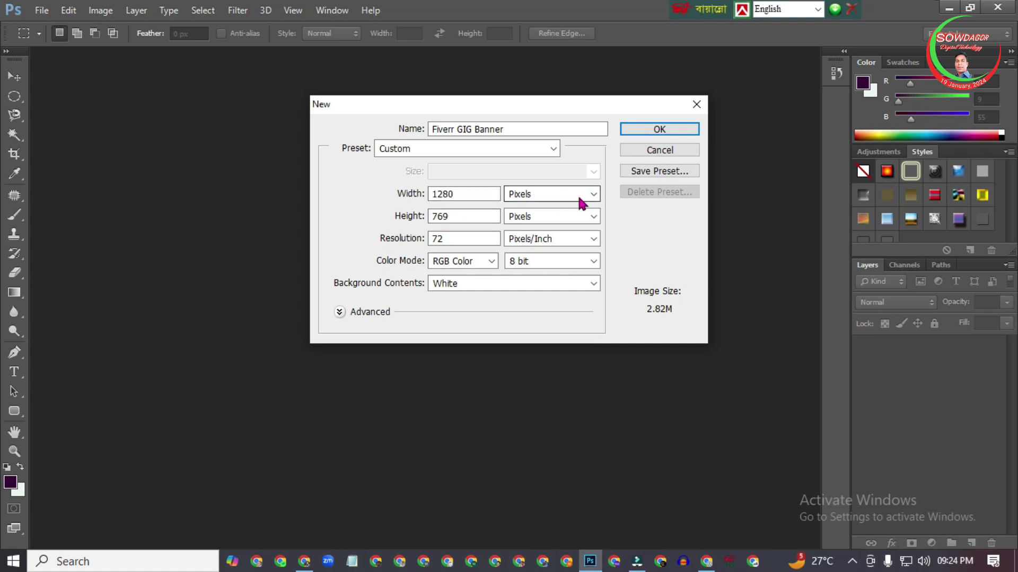
click(594, 194)
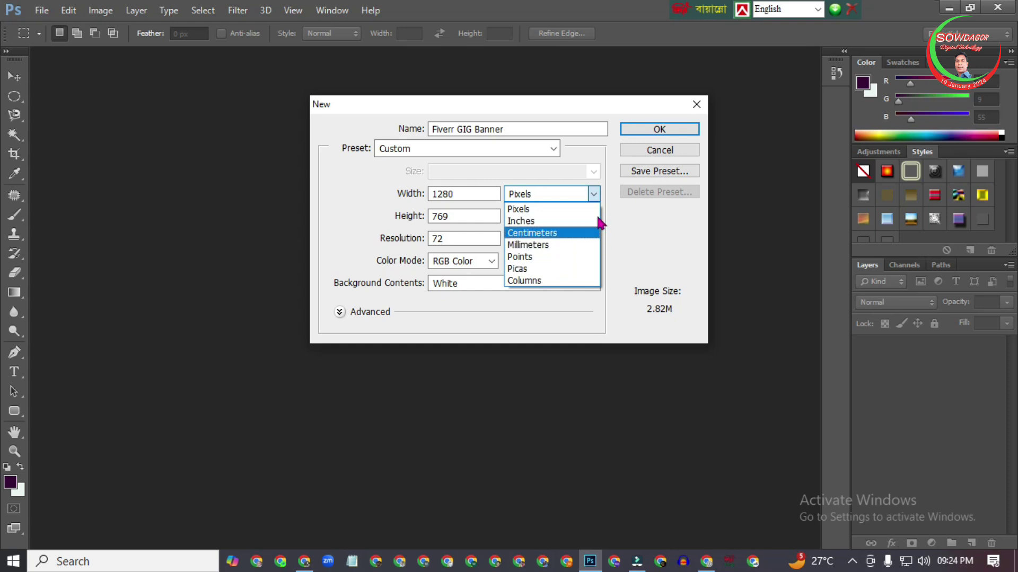
click(522, 208)
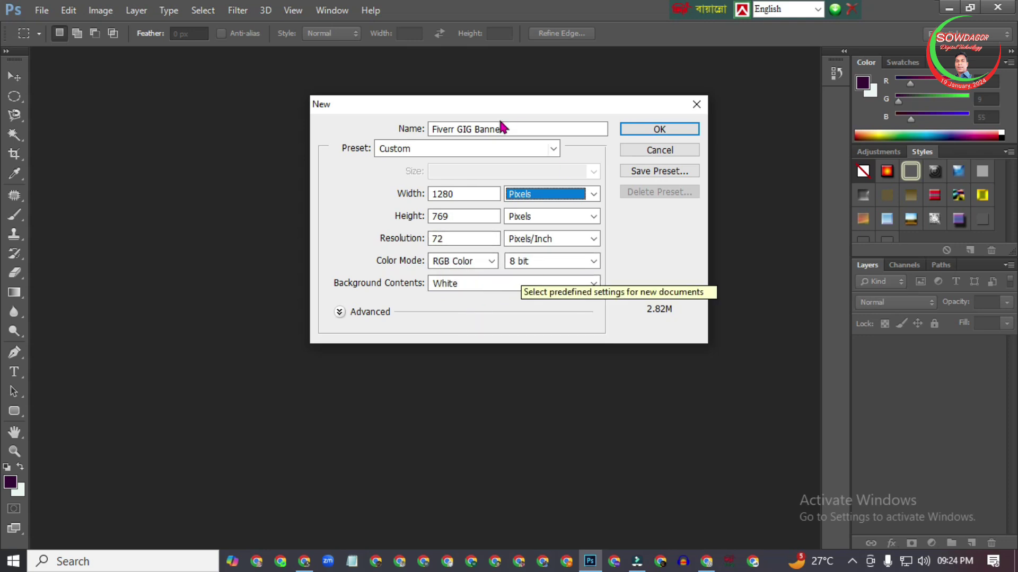
click(675, 132)
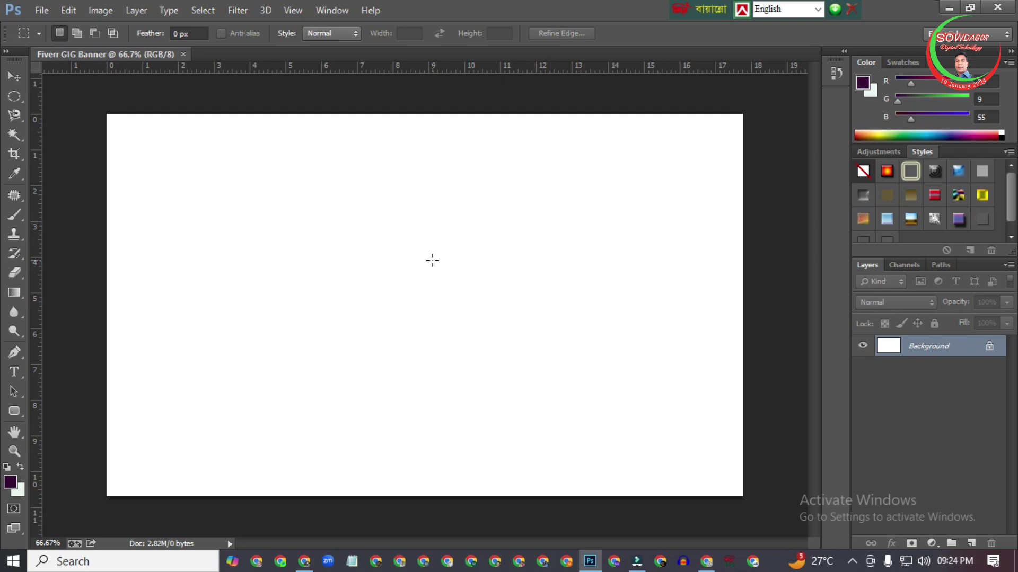
- Set the foreground colour to the pink shade dd3196
key(v)
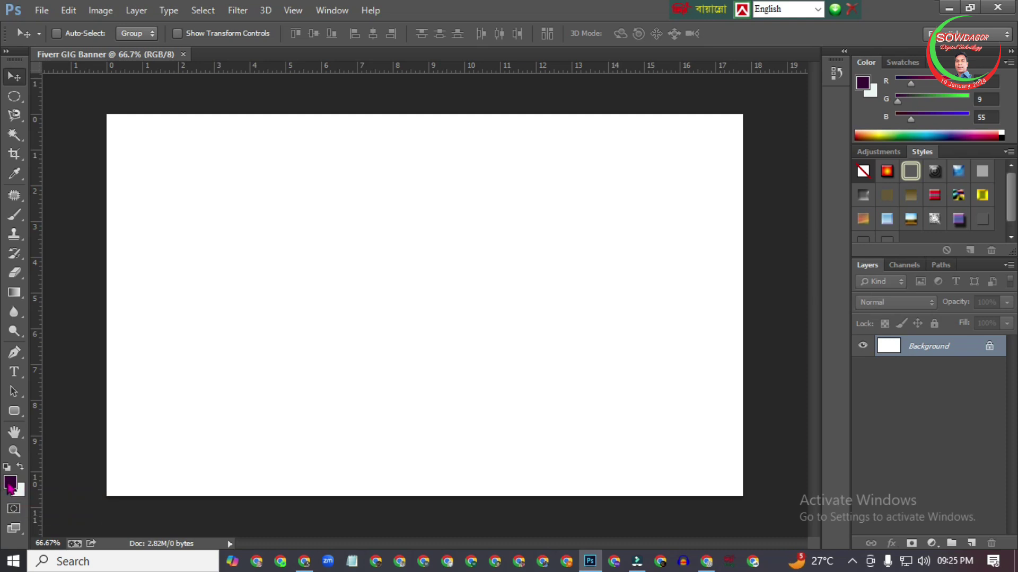
click(9, 483)
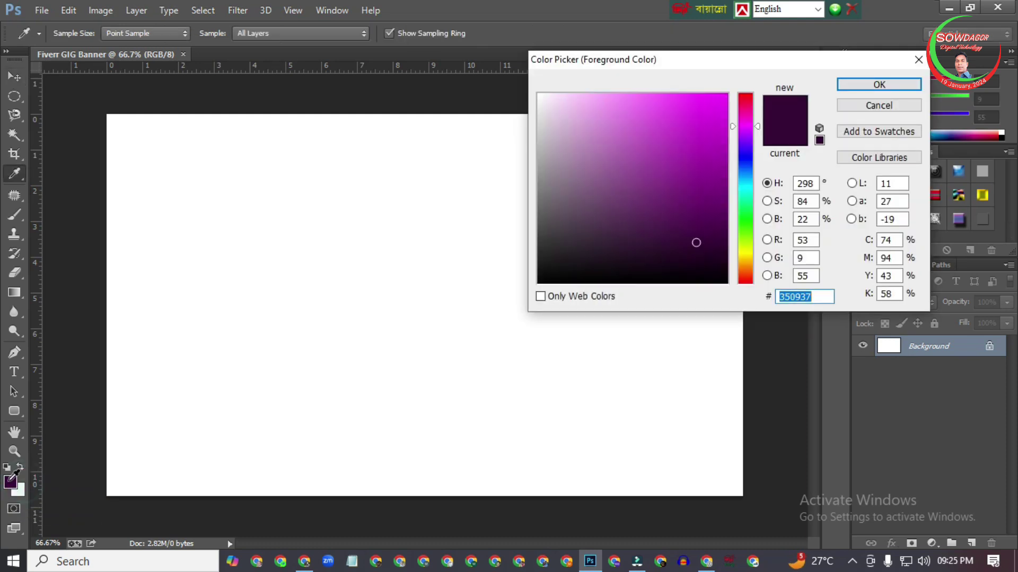
drag(749, 120, 746, 112)
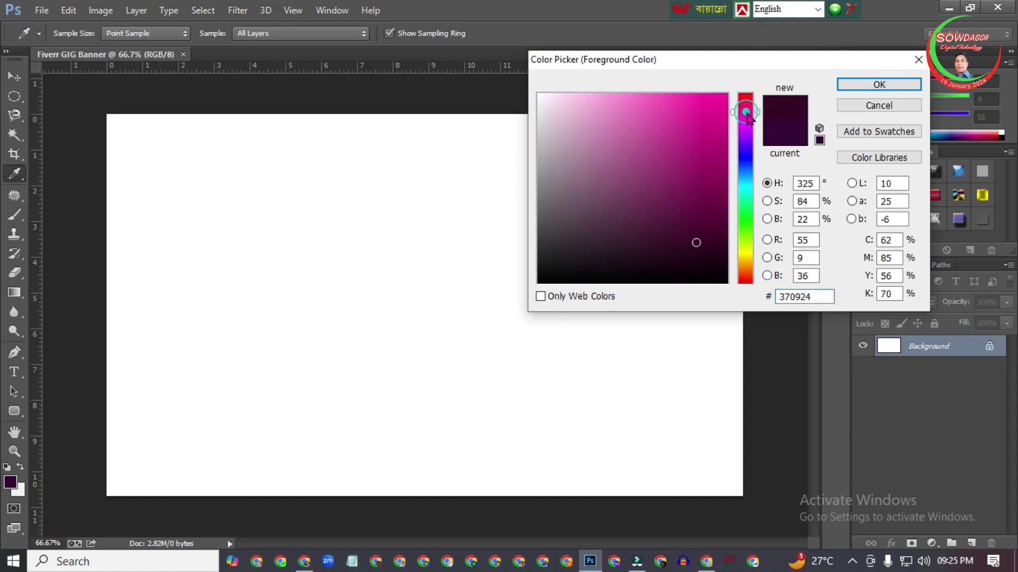
click(685, 119)
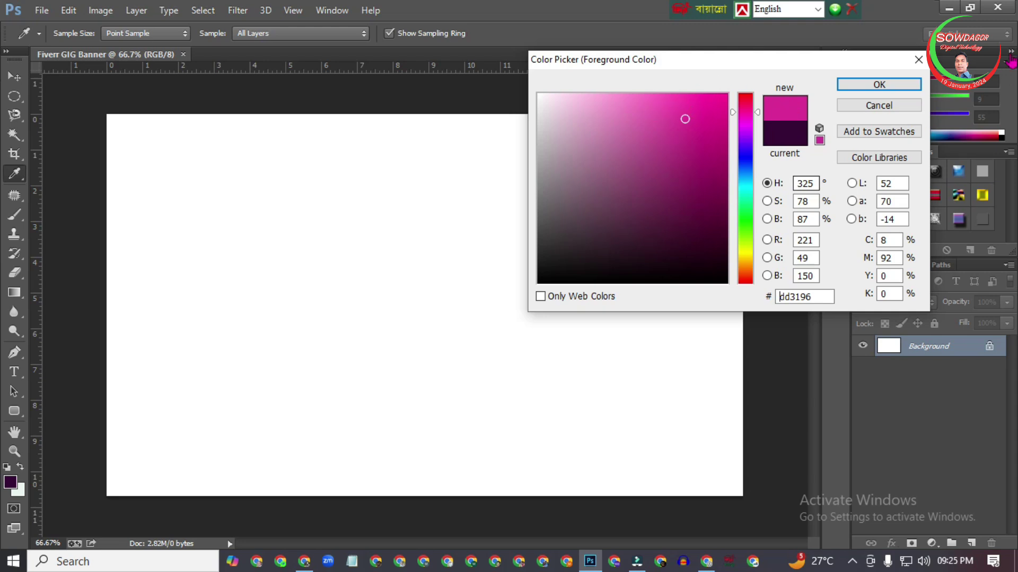
click(869, 84)
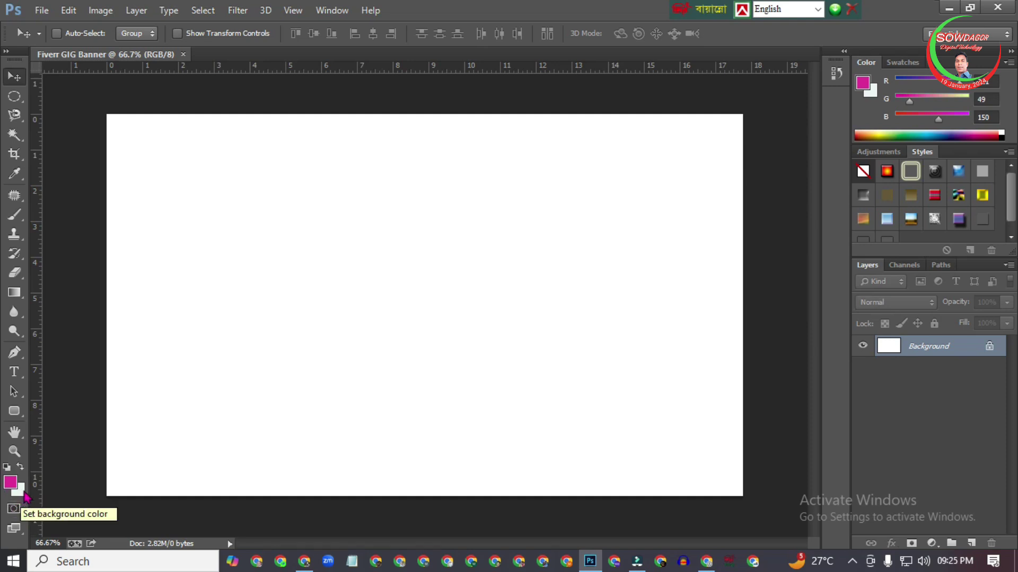
- Set the background colour to the bright blue shade 1a8afc
click(22, 494)
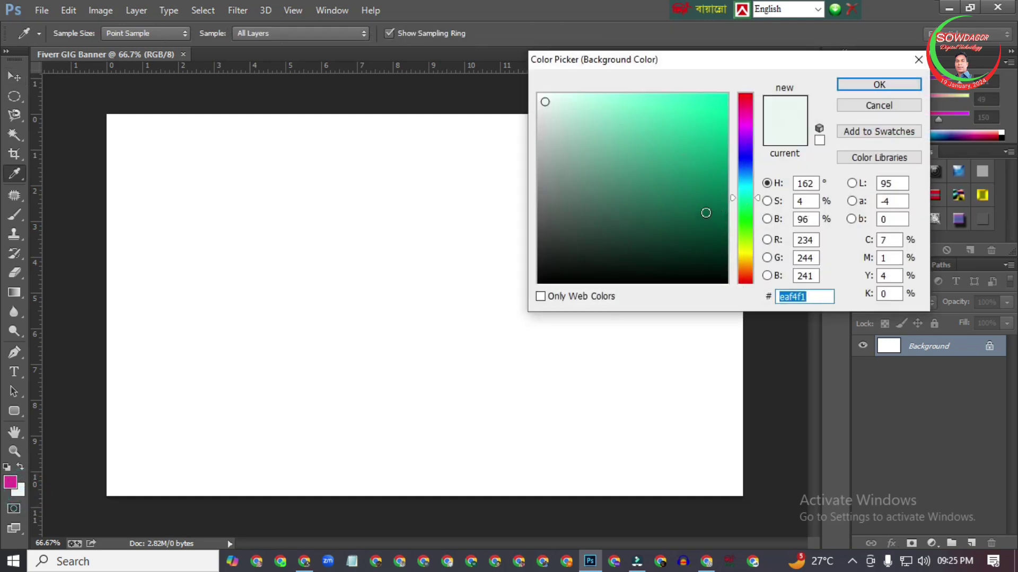
click(744, 173)
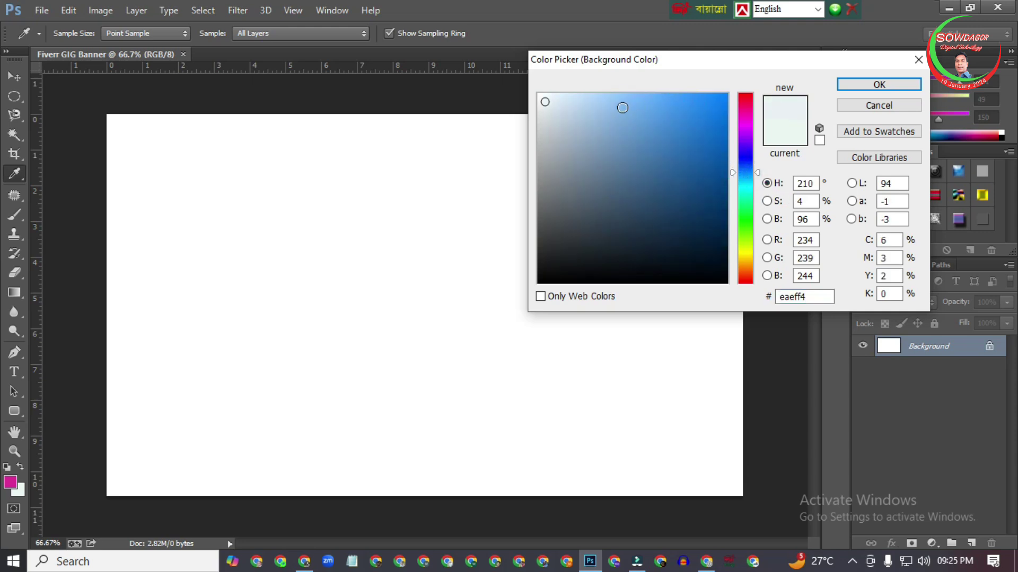
click(704, 148)
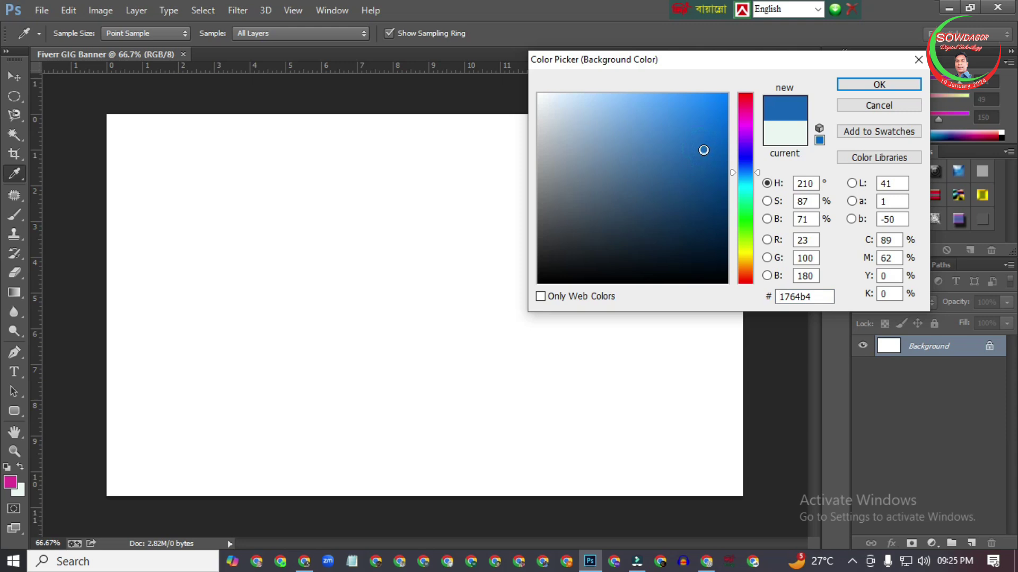
click(708, 96)
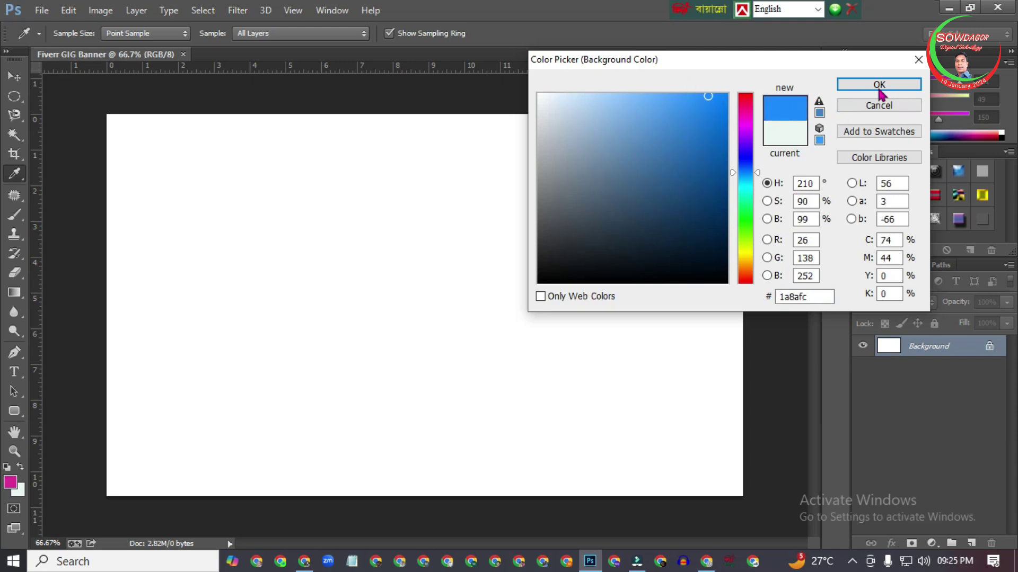
click(877, 85)
key(v)
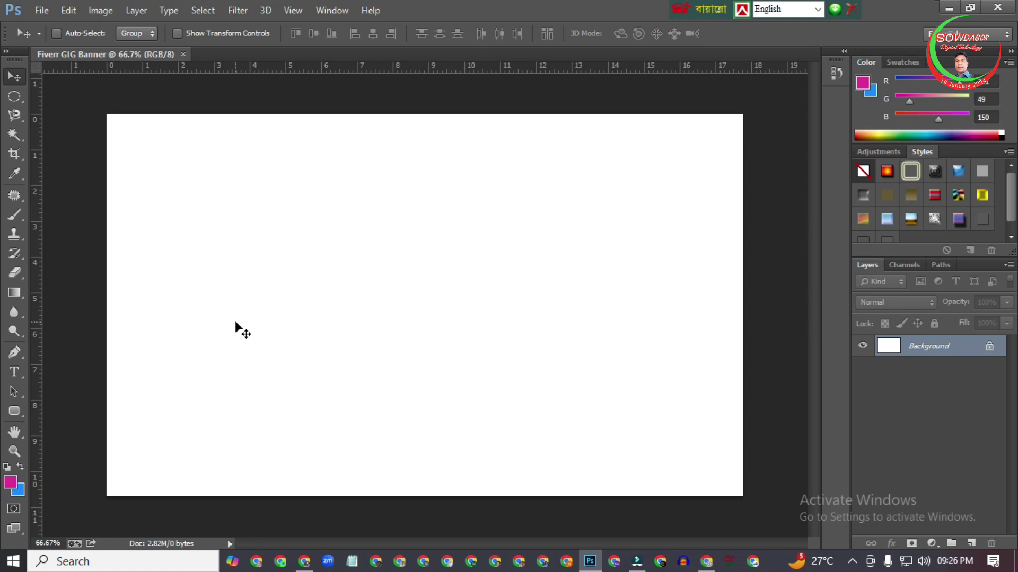
- Fill the Background layer with a radial purple-green-orange gradient, trying several directions and finishing from above the canvas's top centre to below its lower edge
click(21, 296)
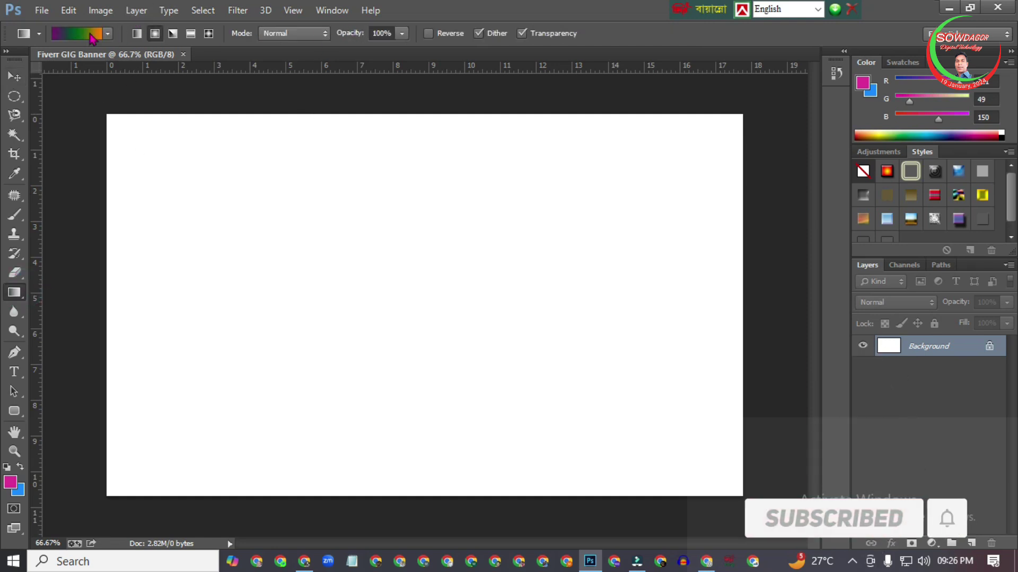
click(108, 34)
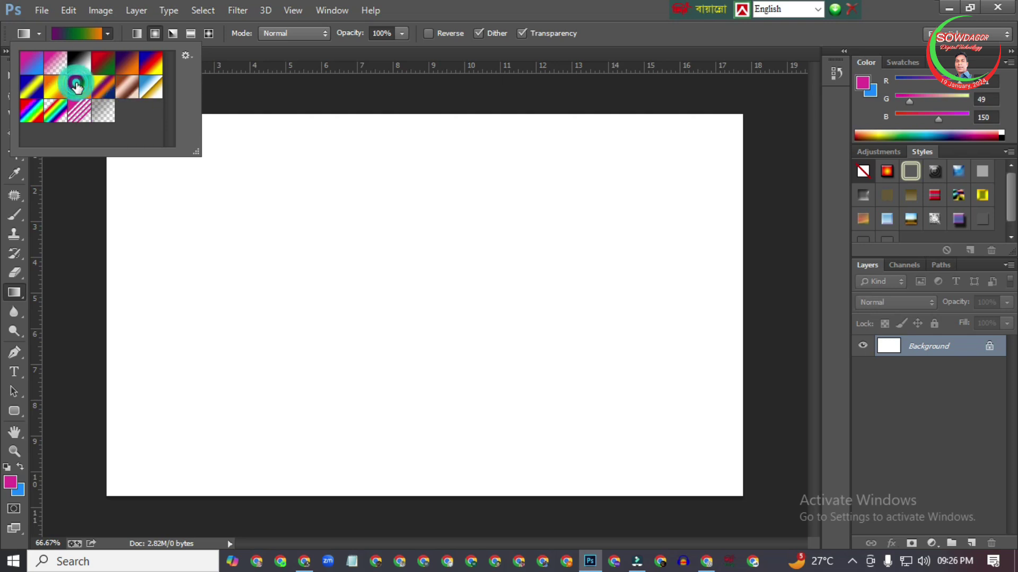
click(73, 193)
drag(73, 193, 815, 342)
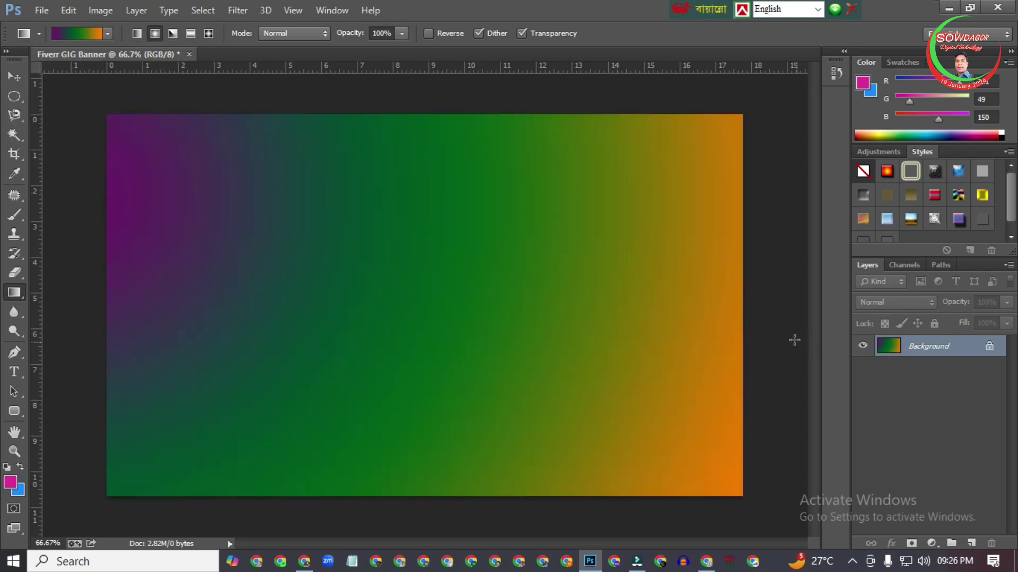
drag(787, 251, 6, 341)
drag(420, 89, 462, 542)
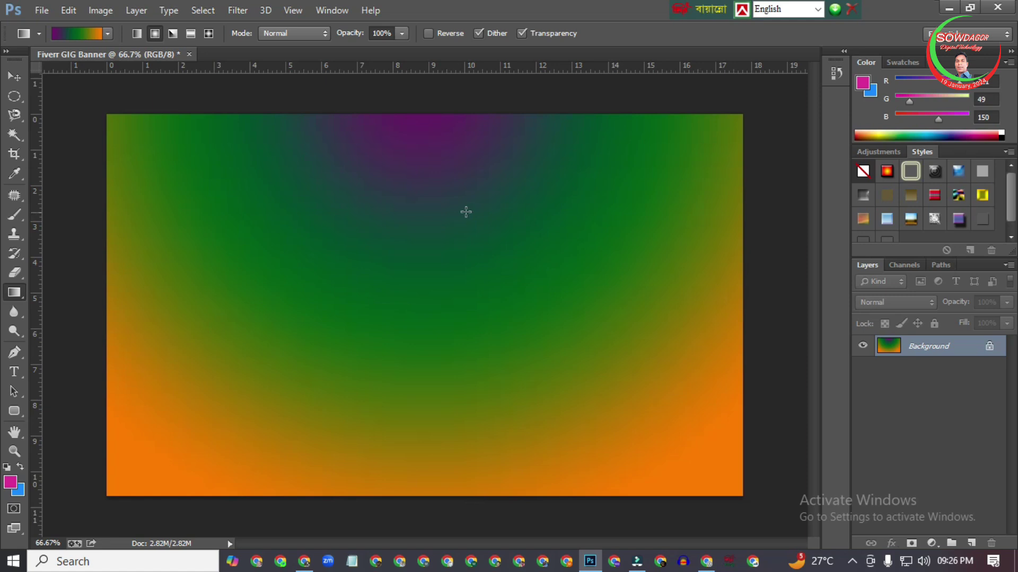
- Open the cut-out portrait file Fiverr_pic-removebg-preview from the Downloads folder
click(14, 78)
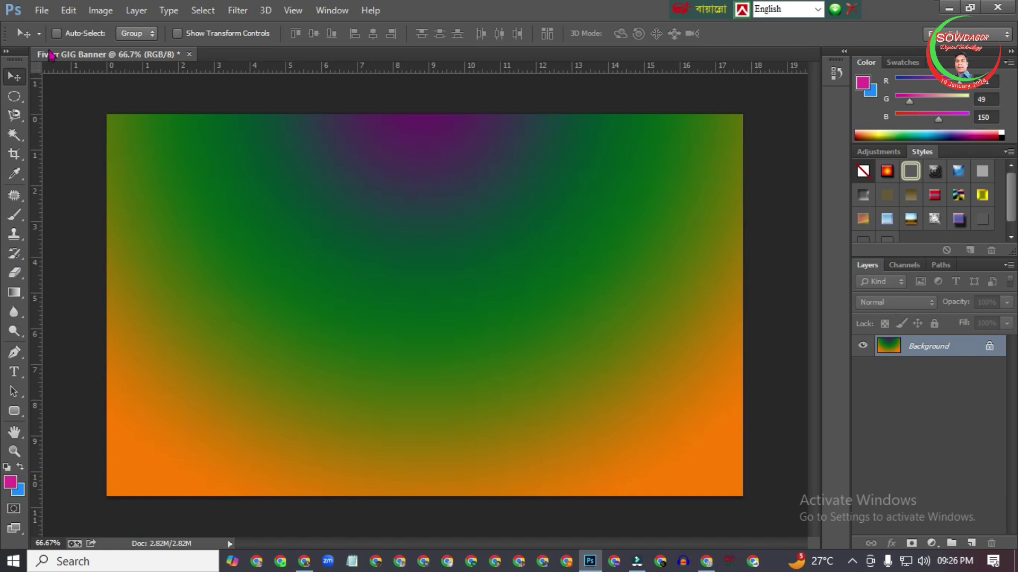
click(42, 13)
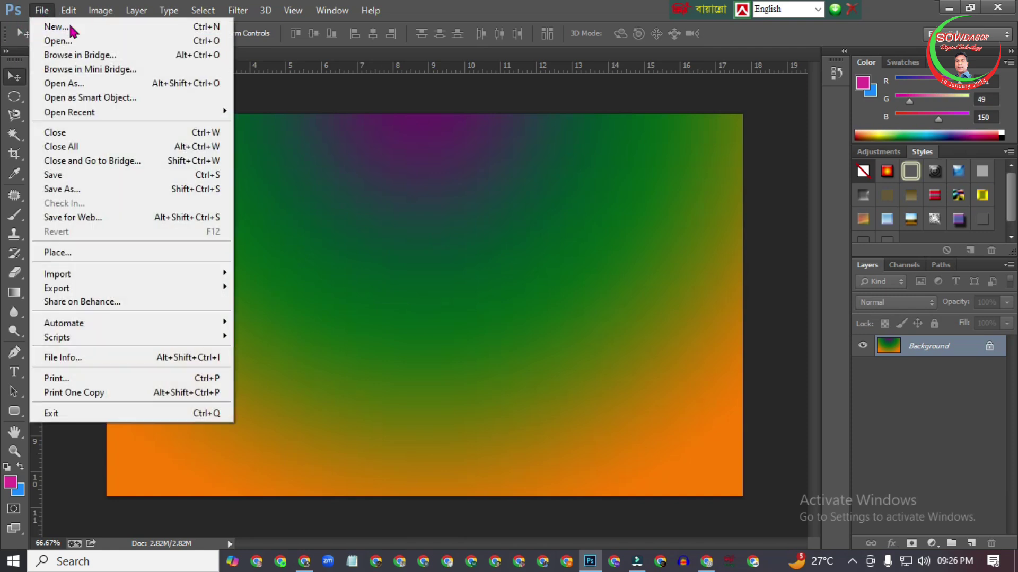
click(73, 46)
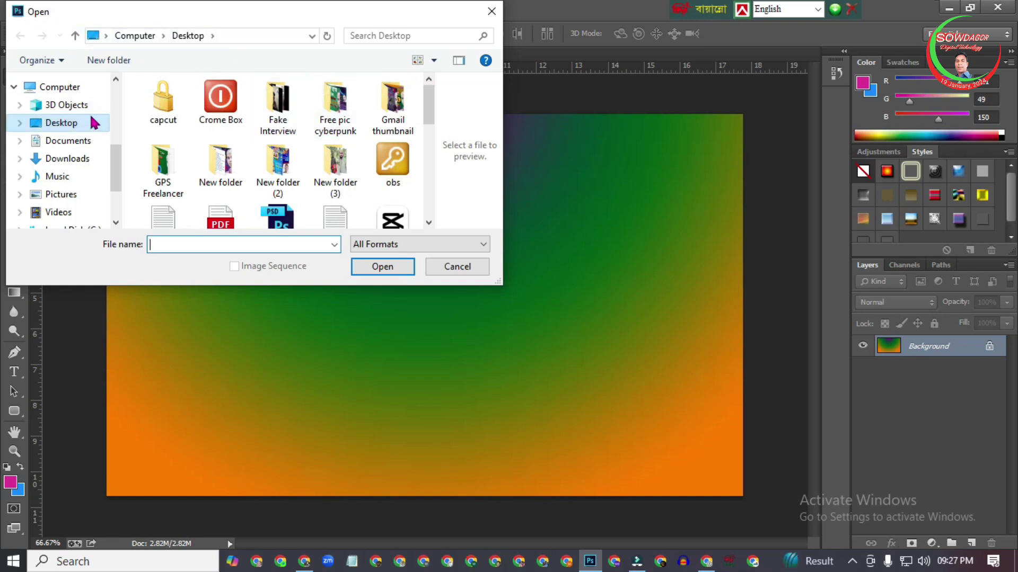
click(74, 160)
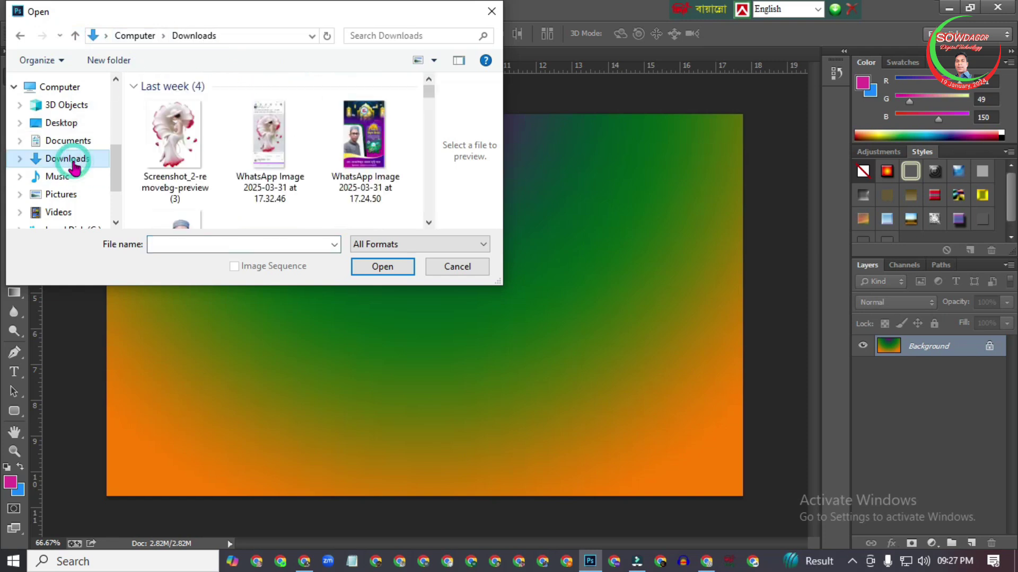
drag(430, 95, 434, 139)
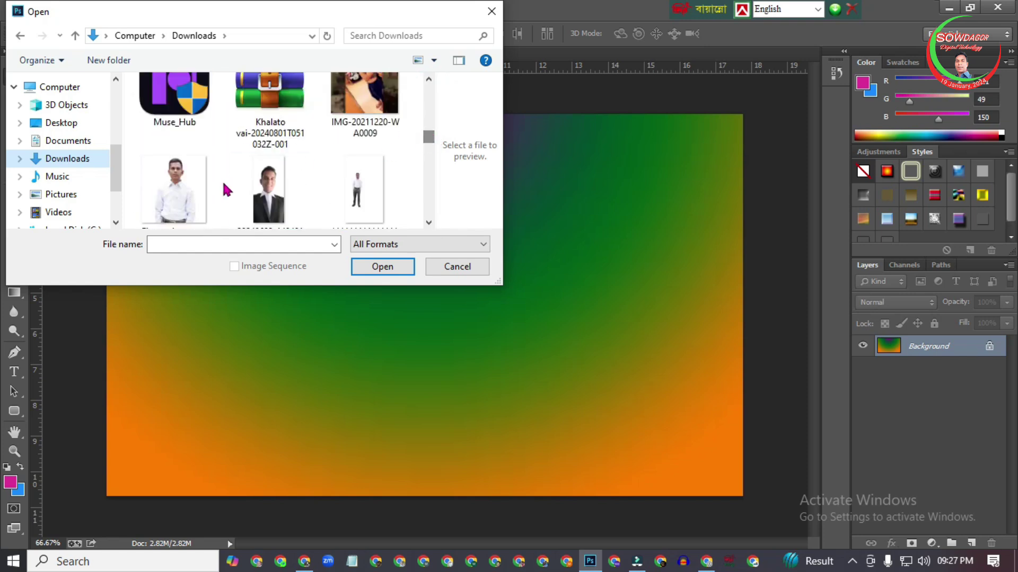
click(174, 186)
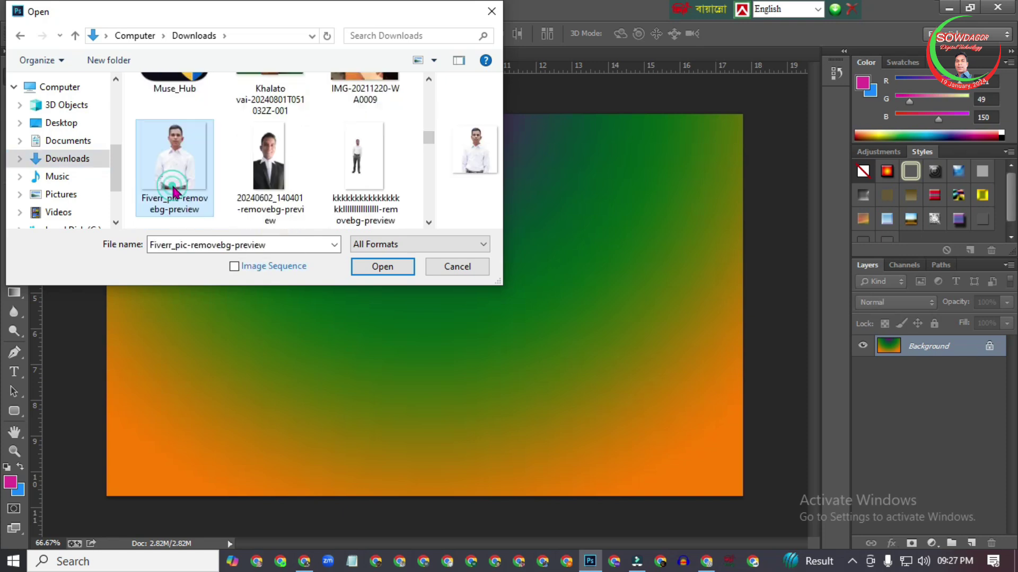
click(400, 272)
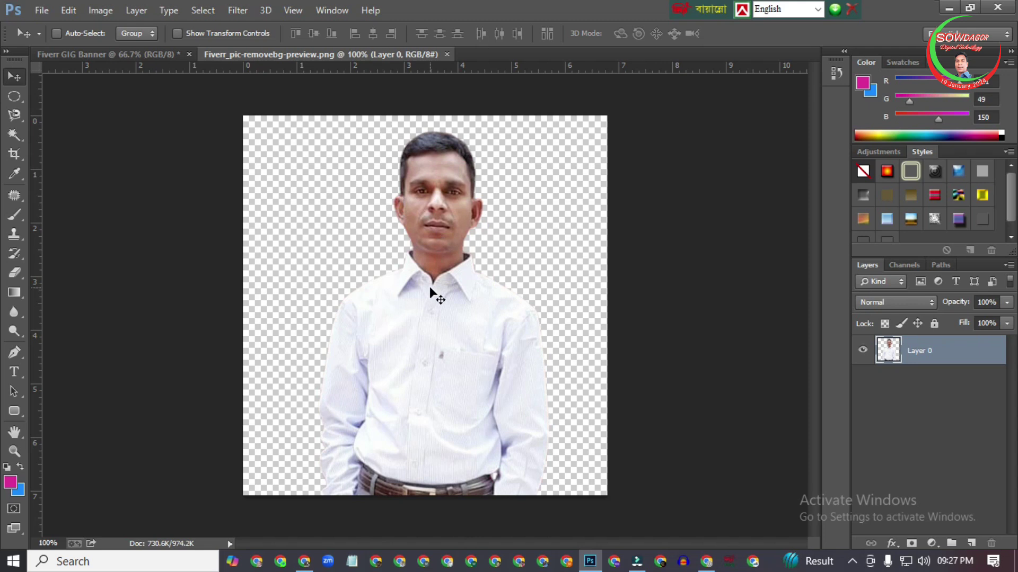
- Copy the portrait into the Fiverr GIG Banner document as a new layer, right of the canvas centre
drag(429, 286, 121, 53)
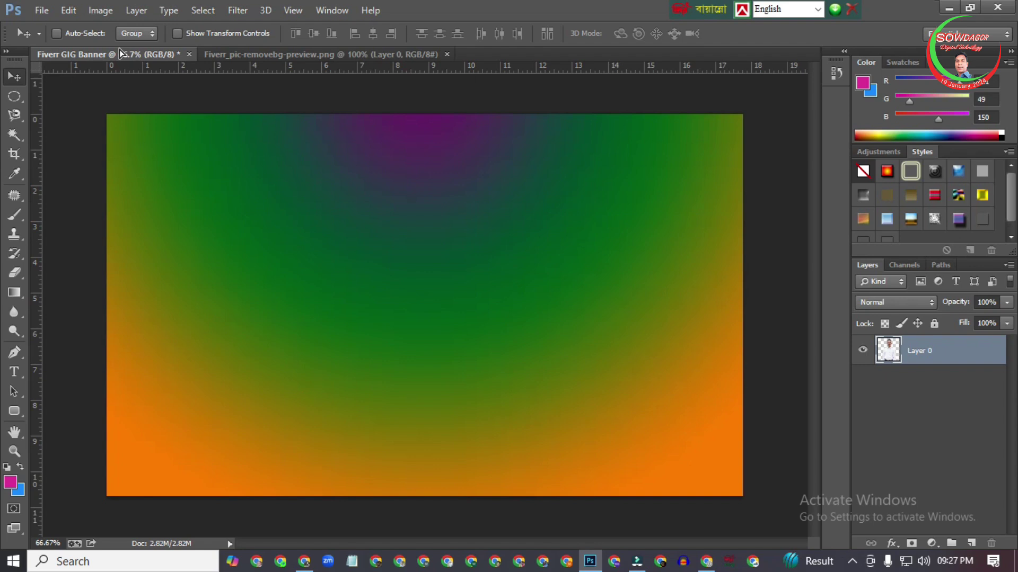
drag(120, 53, 180, 110)
drag(498, 323, 498, 322)
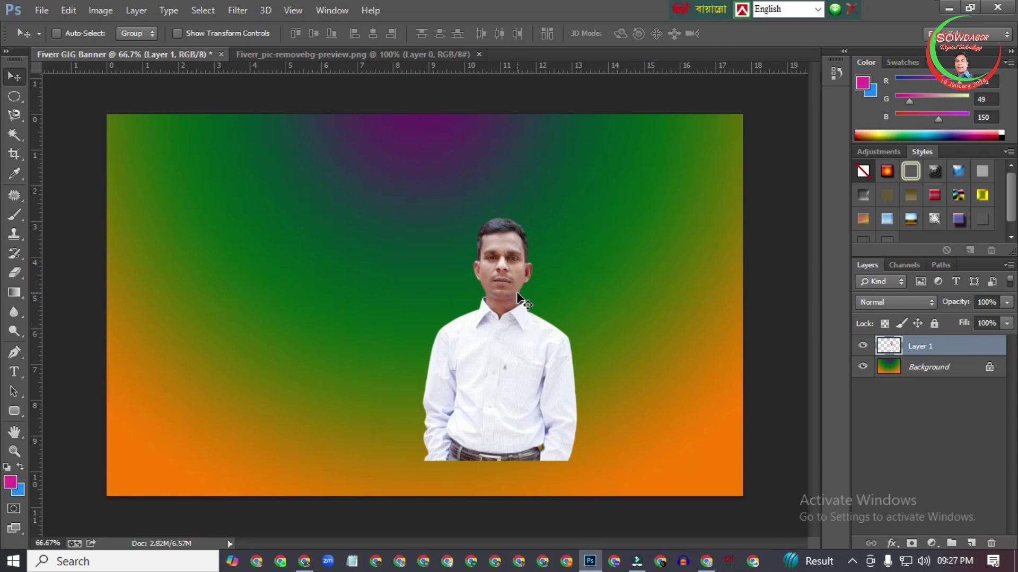
- Scale the portrait to about 151% and place it along the banner's right side, then close the source portrait file
key(ctrl+t)
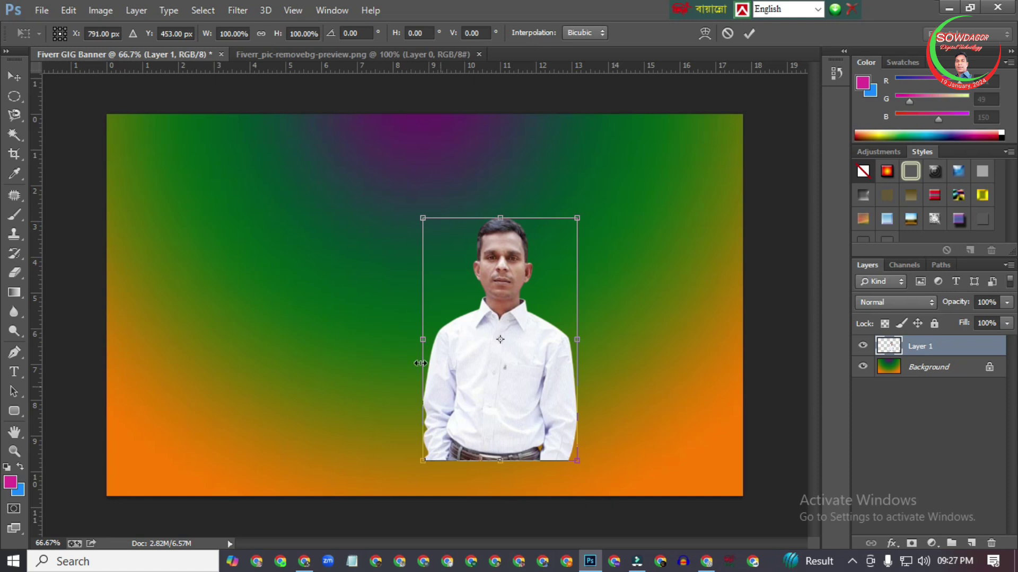
click(597, 205)
mouse_move(598, 205)
mouse_down()
mouse_move(609, 225)
mouse_move(588, 186)
mouse_move(610, 202)
mouse_move(602, 198)
mouse_up()
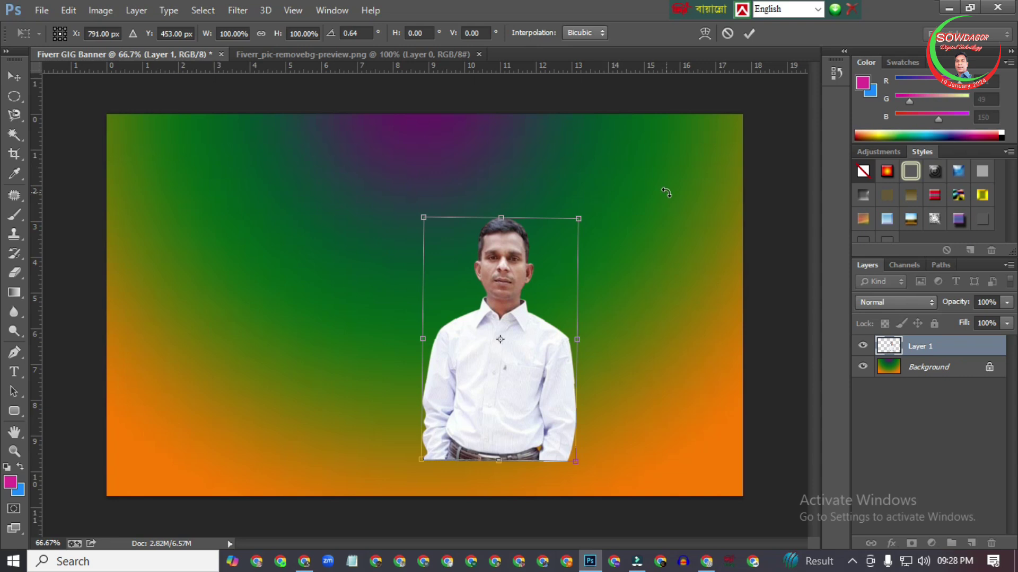
drag(578, 219, 704, 164)
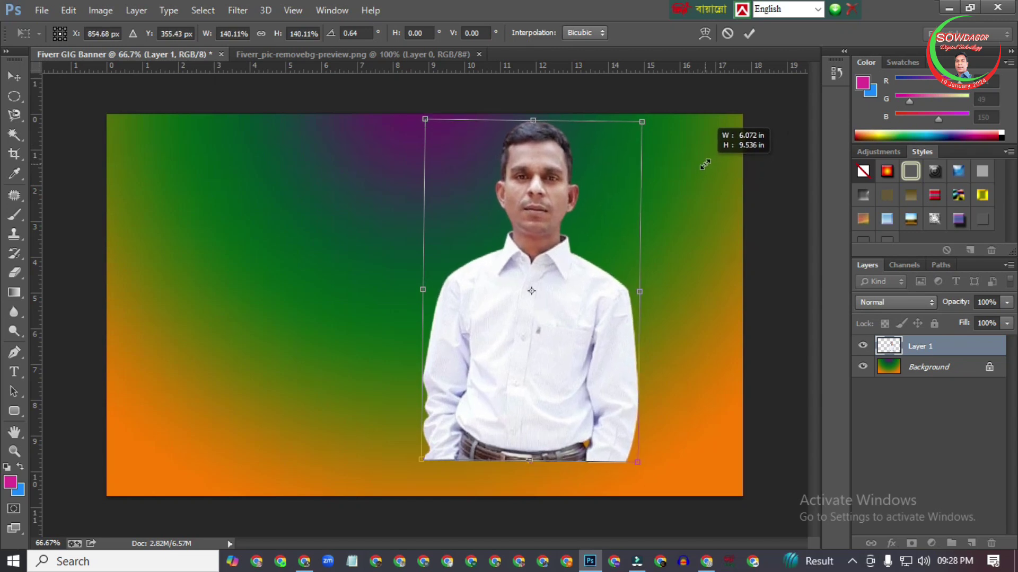
drag(561, 260, 638, 281)
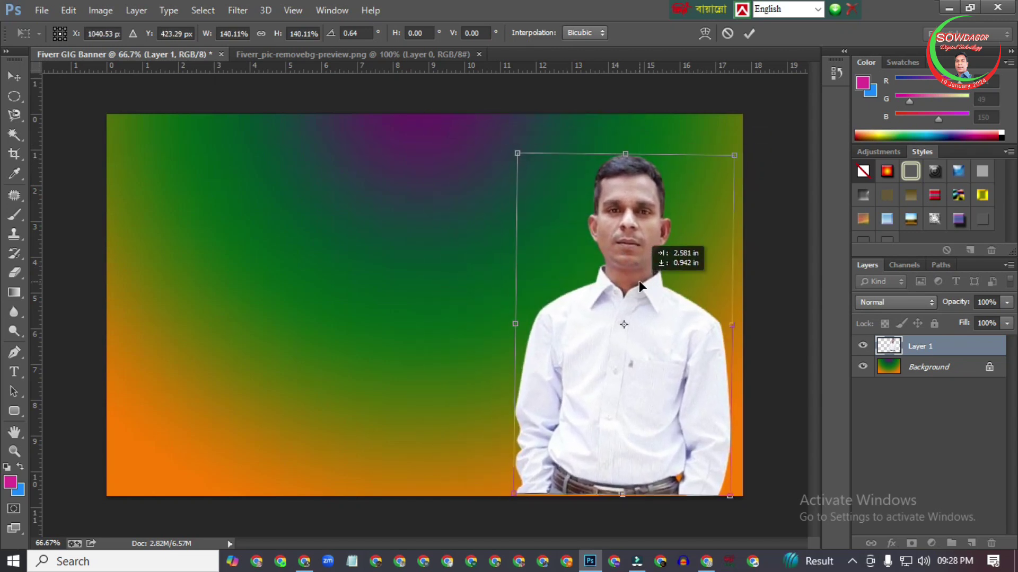
click(15, 78)
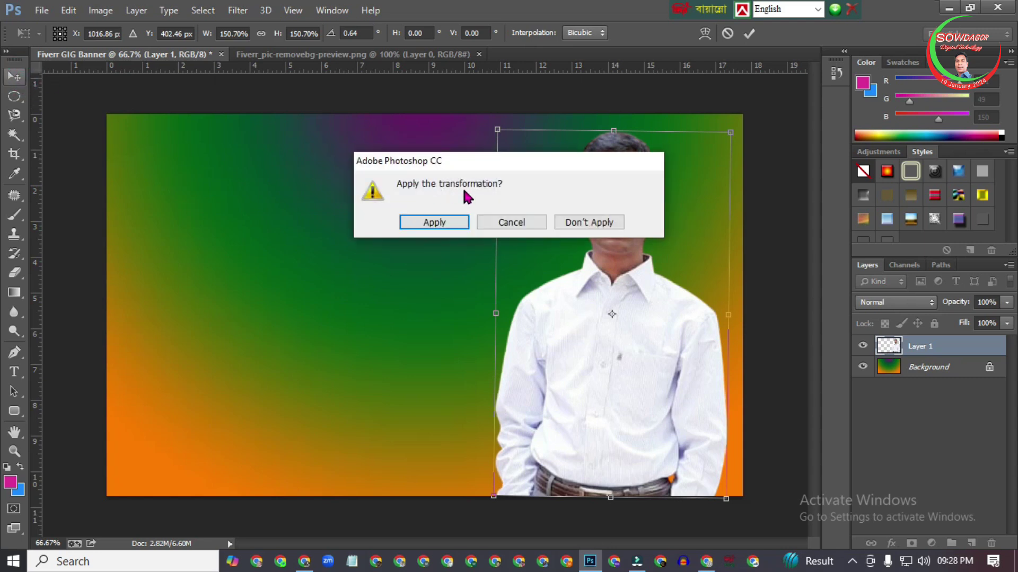
click(430, 223)
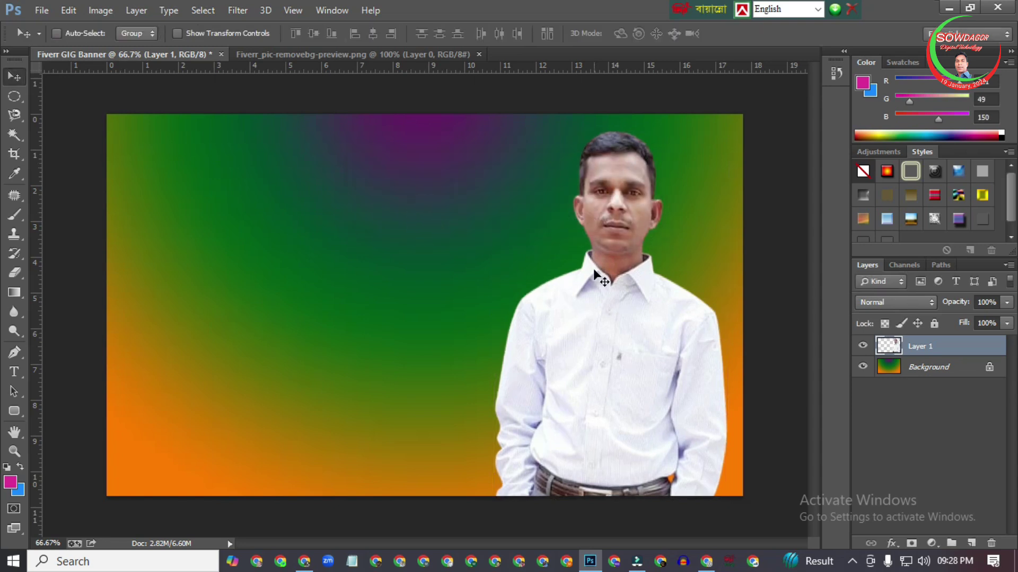
click(365, 54)
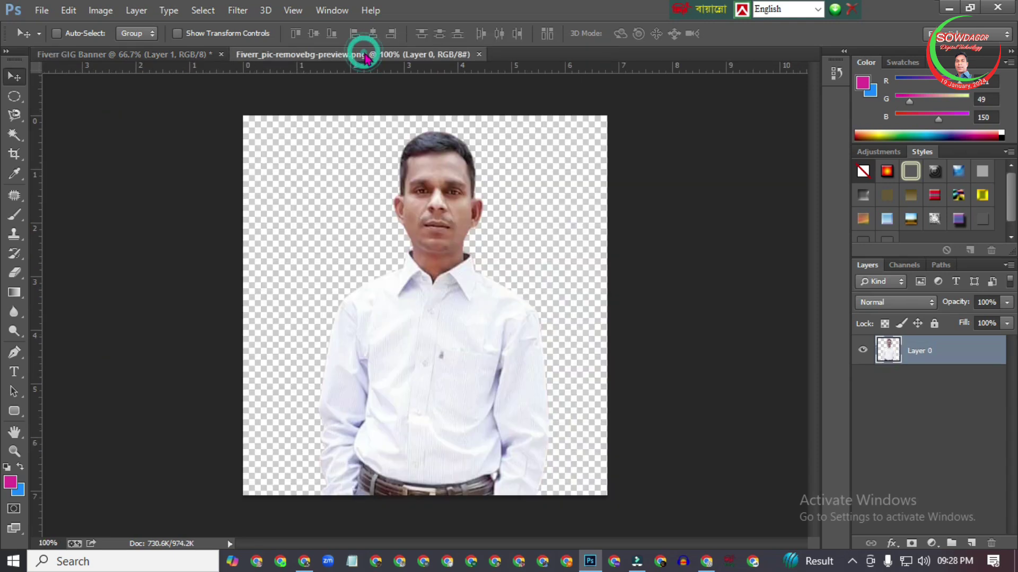
click(479, 55)
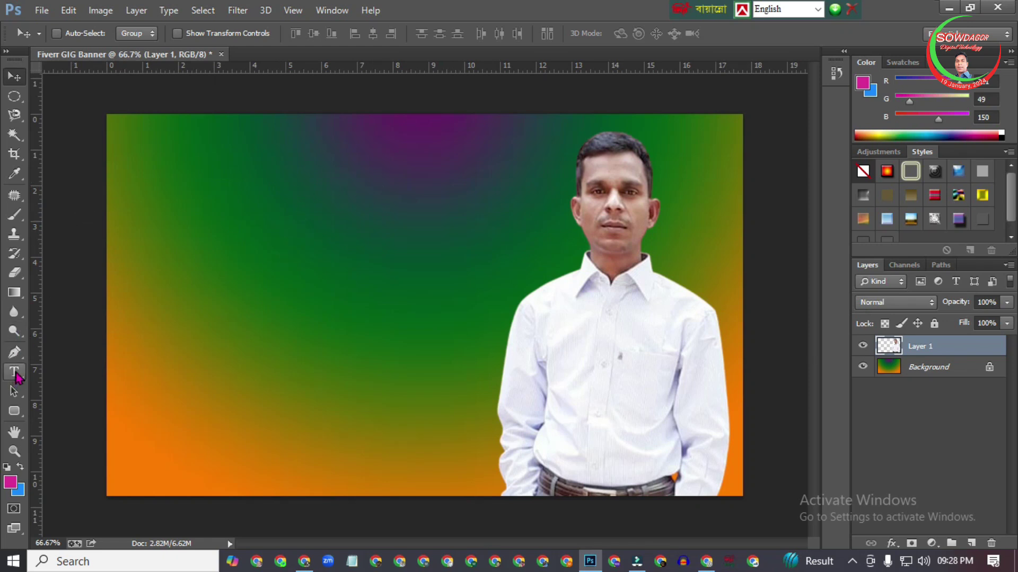
- Add the text "Organic" in the upper left area of the banner
click(15, 374)
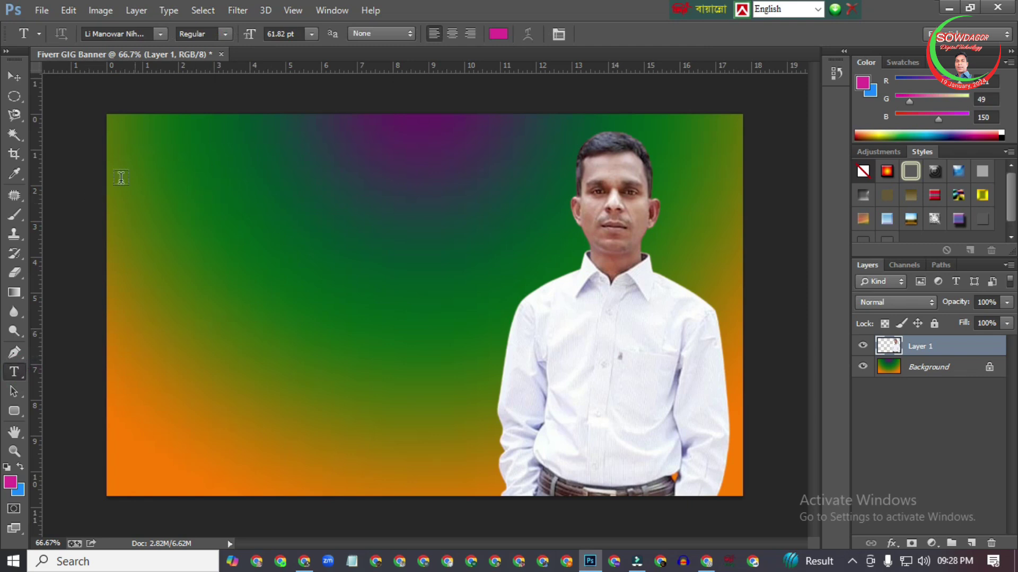
click(169, 184)
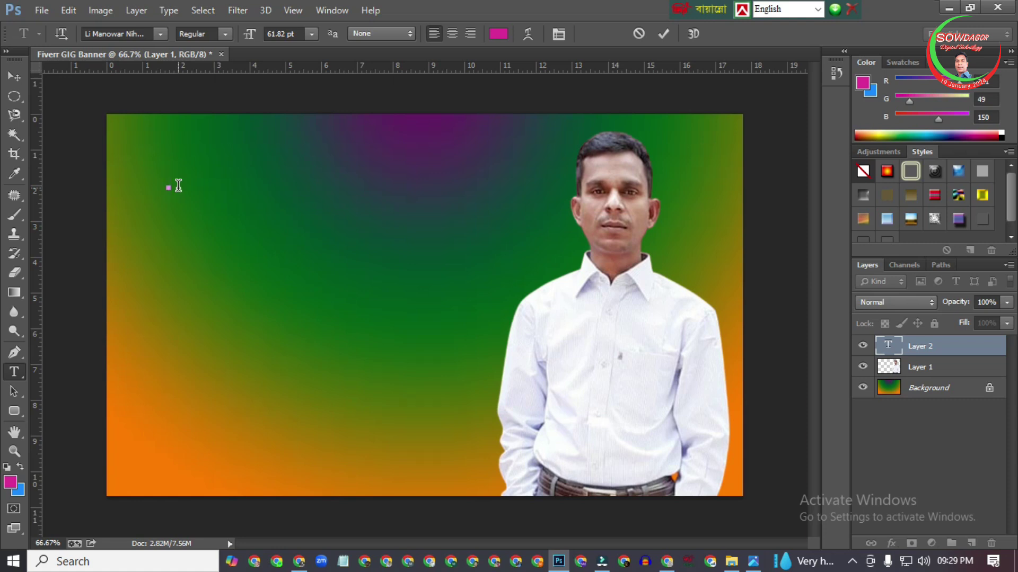
text(Organic)
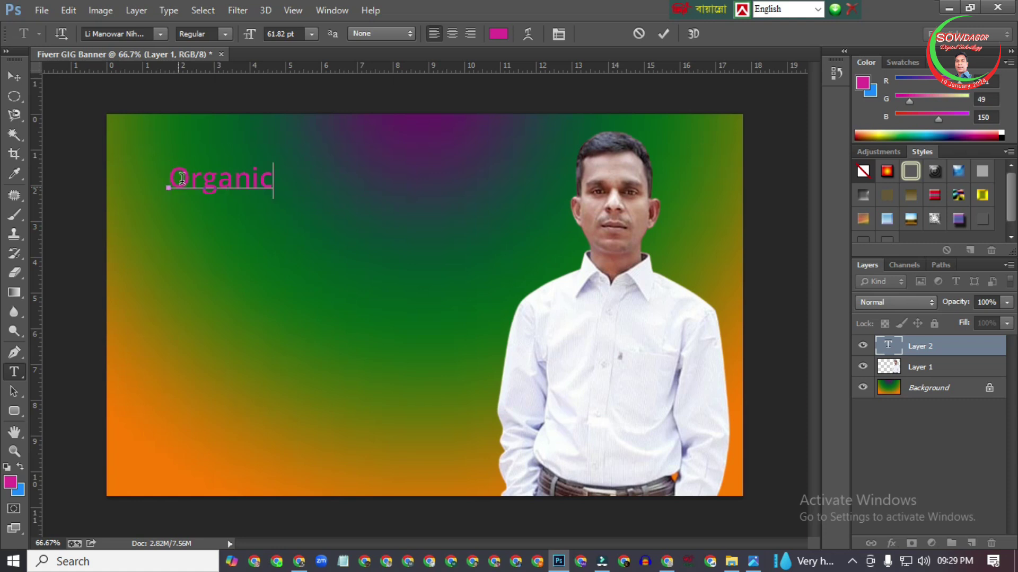
click(14, 79)
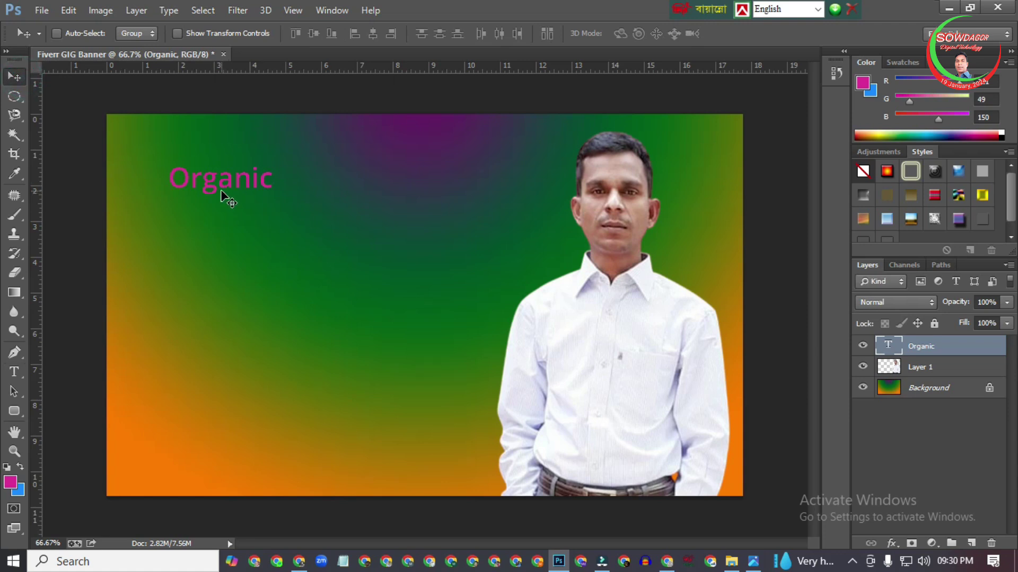
- Scale the "Organic" text to about 291% and nudge it slightly right, keeping it left of the portrait's head
key(ctrl+t)
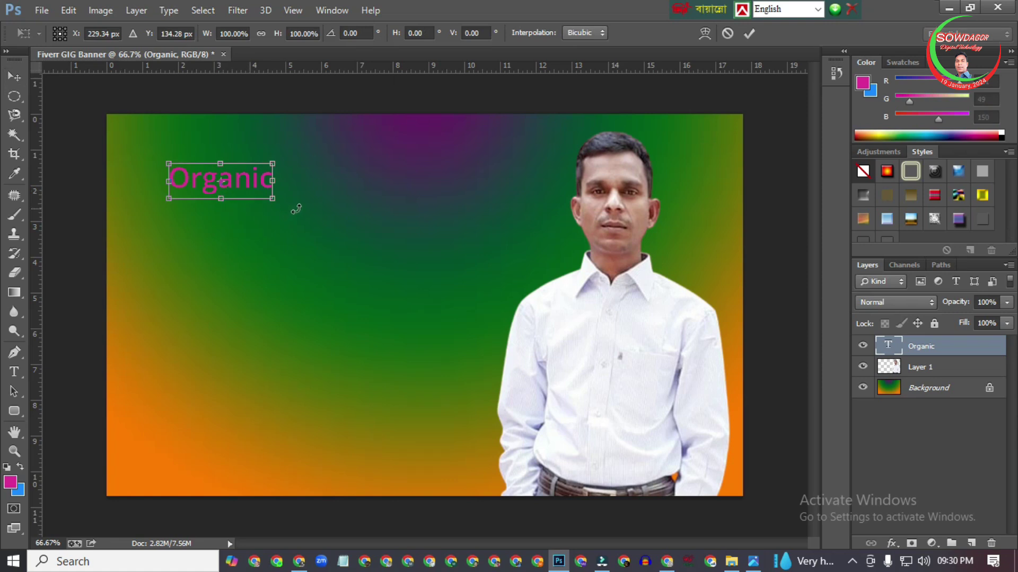
drag(273, 164, 506, 191)
mouse_move(408, 199)
mouse_down()
mouse_move(386, 221)
mouse_move(393, 209)
mouse_up()
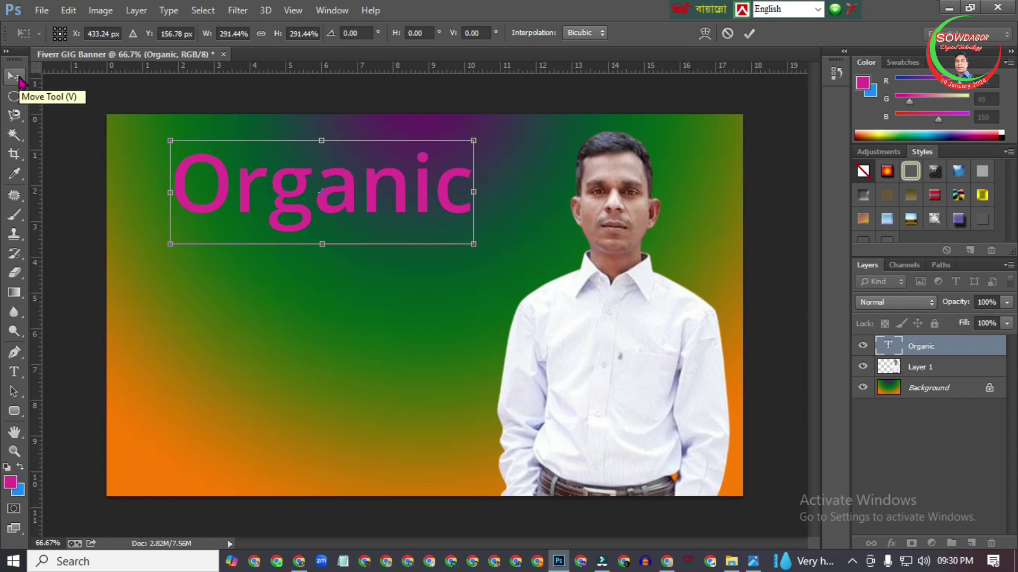
click(21, 83)
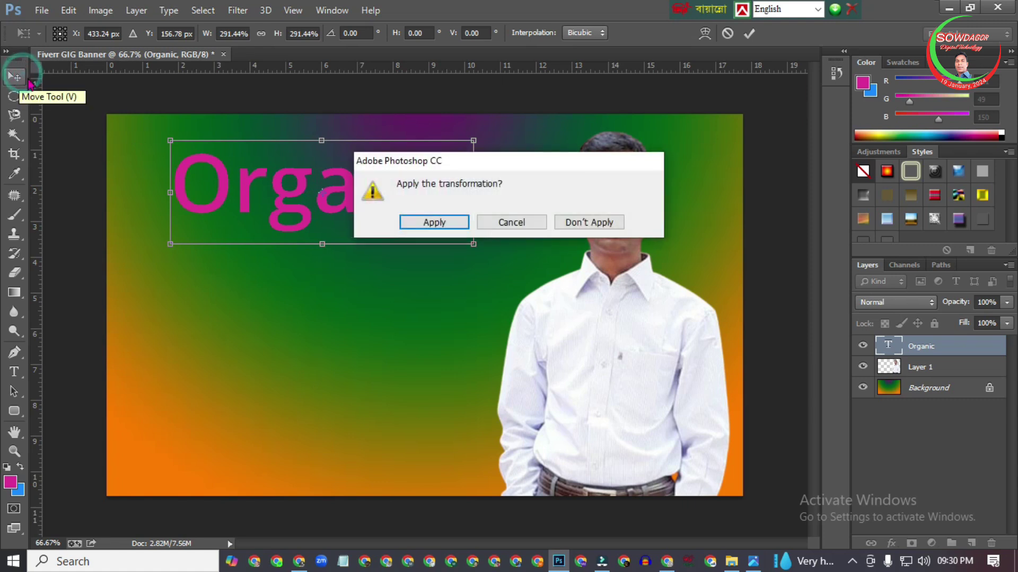
click(436, 225)
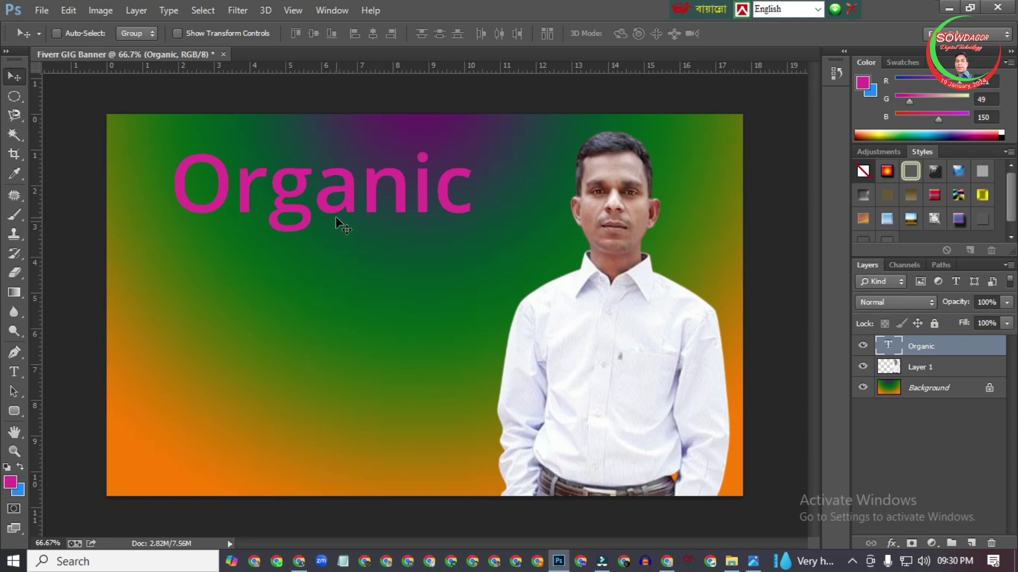
key(shift+Right)
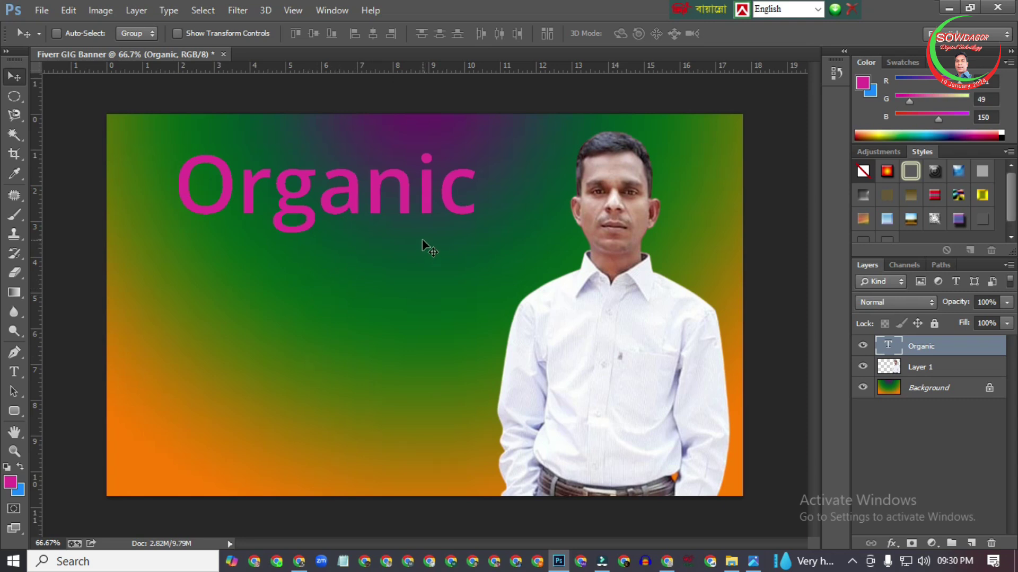
- Duplicate the "Organic" text directly below the original and change the copy's wording to "YouTube"
key(alt)
drag(349, 197, 338, 295)
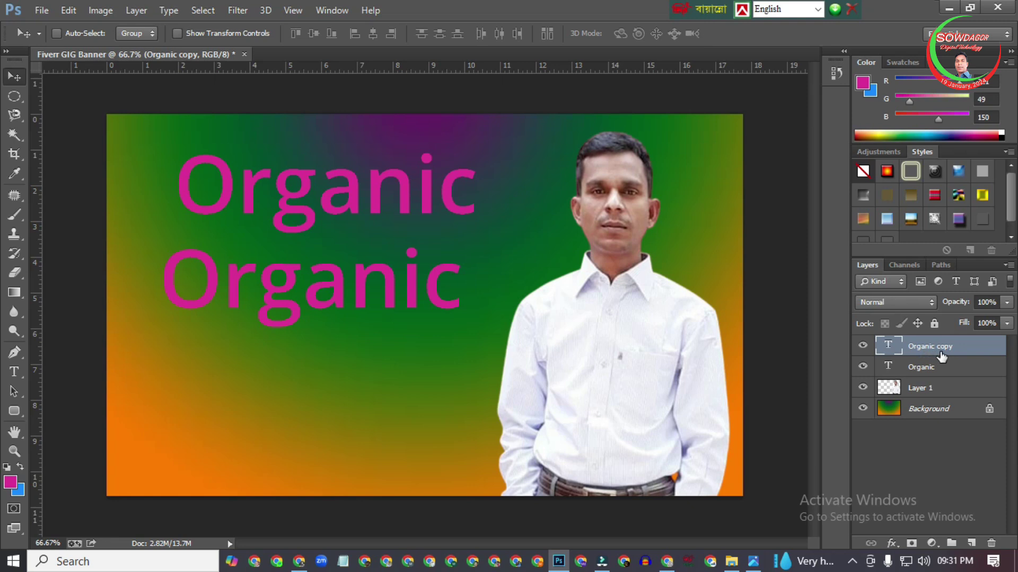
double_click(888, 347)
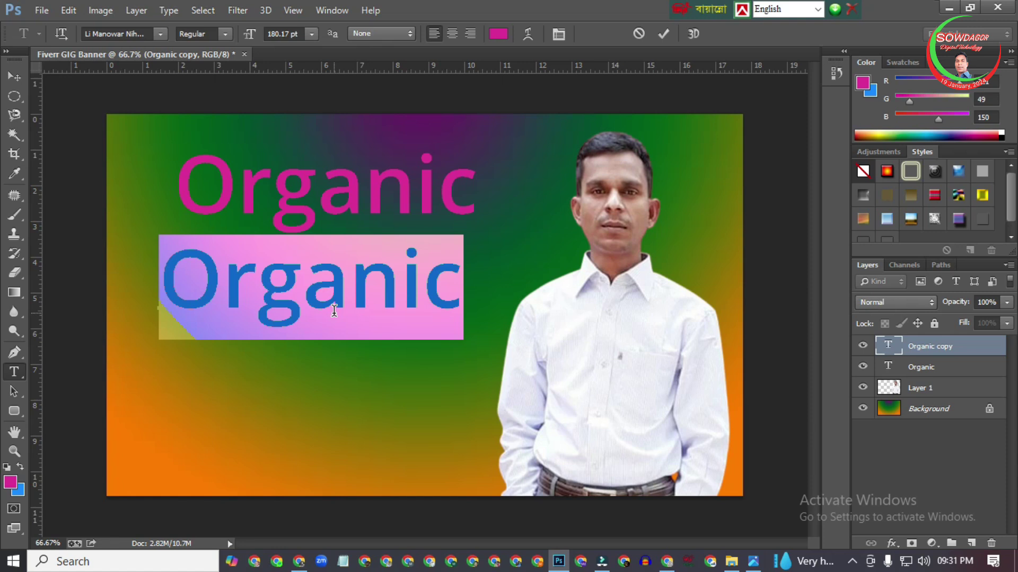
text(YouTube)
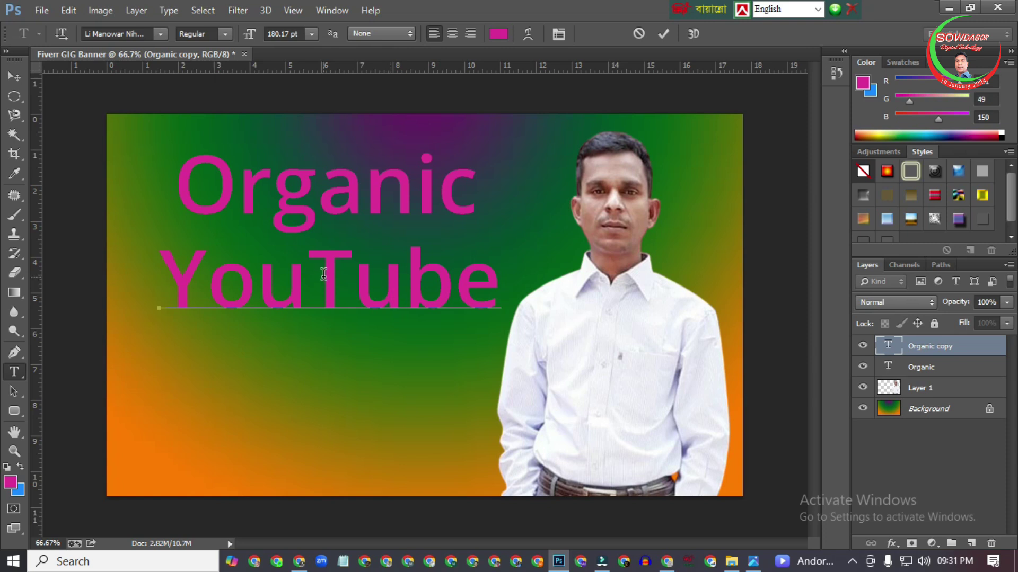
- Recolour the letters "Tube" in the YouTube text to the near-white shade f7eef3
drag(315, 285, 490, 293)
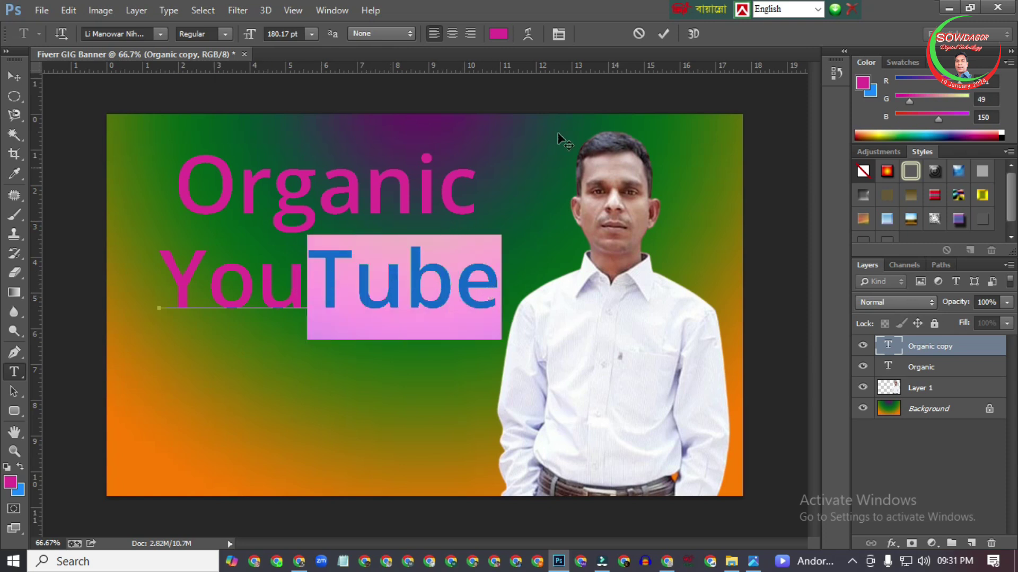
click(498, 34)
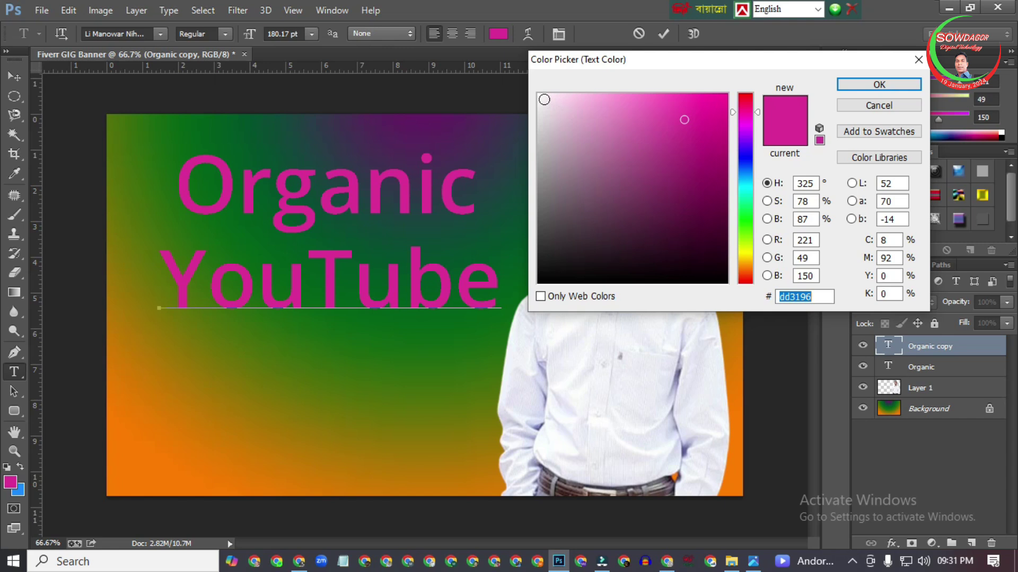
click(544, 99)
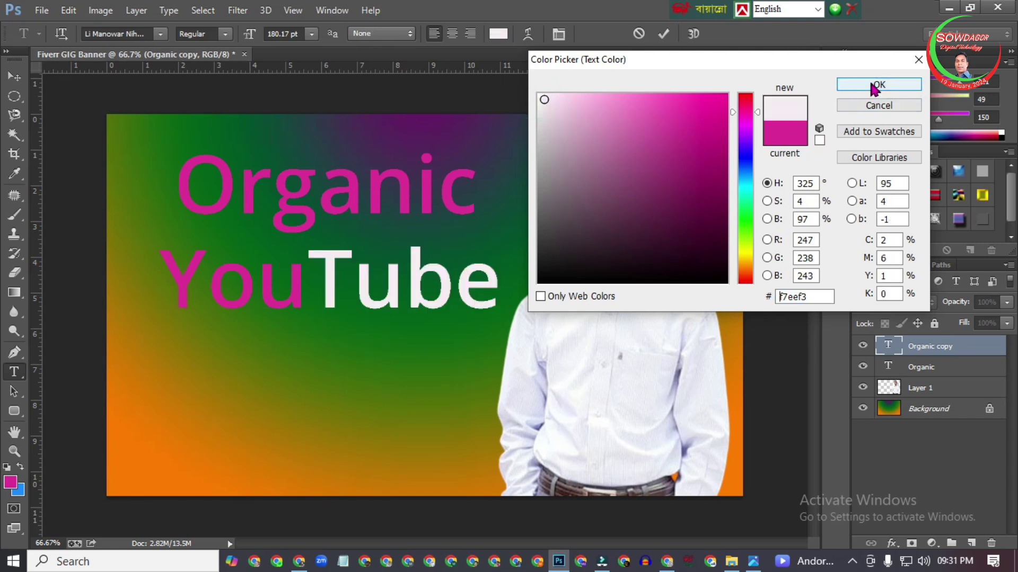
click(875, 86)
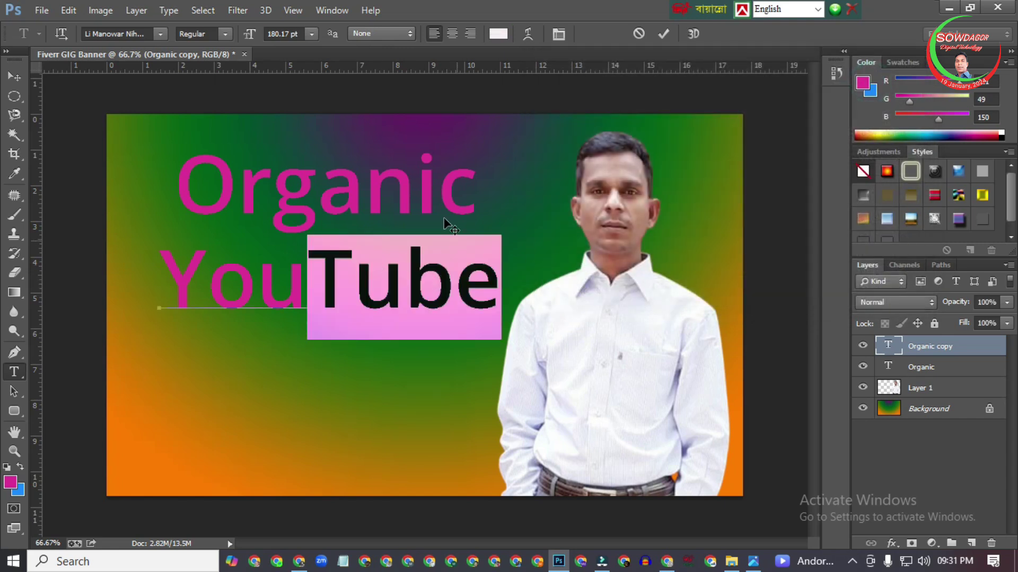
click(12, 76)
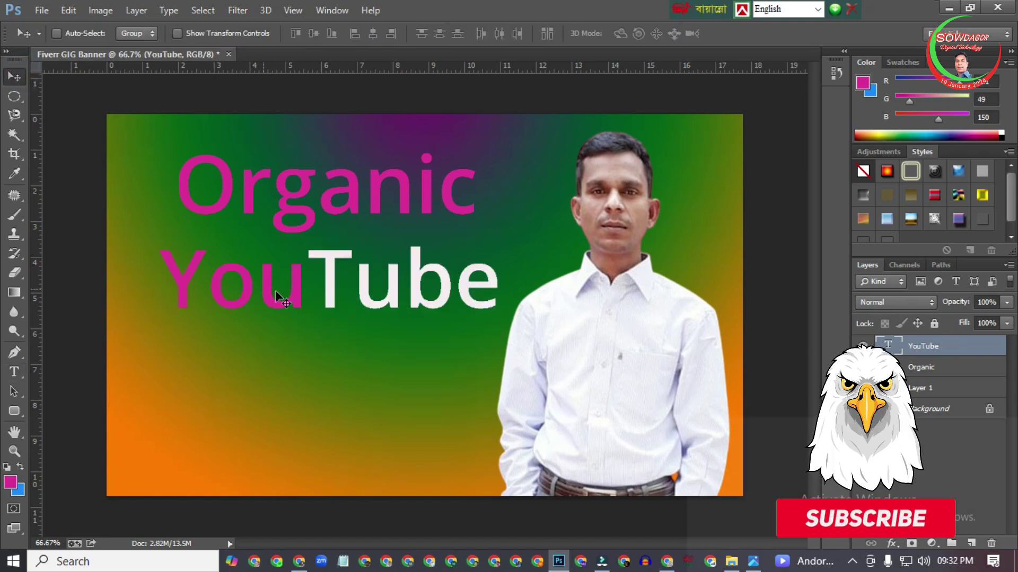
- Recolour the letters "You" in the YouTube text to near-black
double_click(889, 348)
click(308, 288)
drag(309, 289, 165, 280)
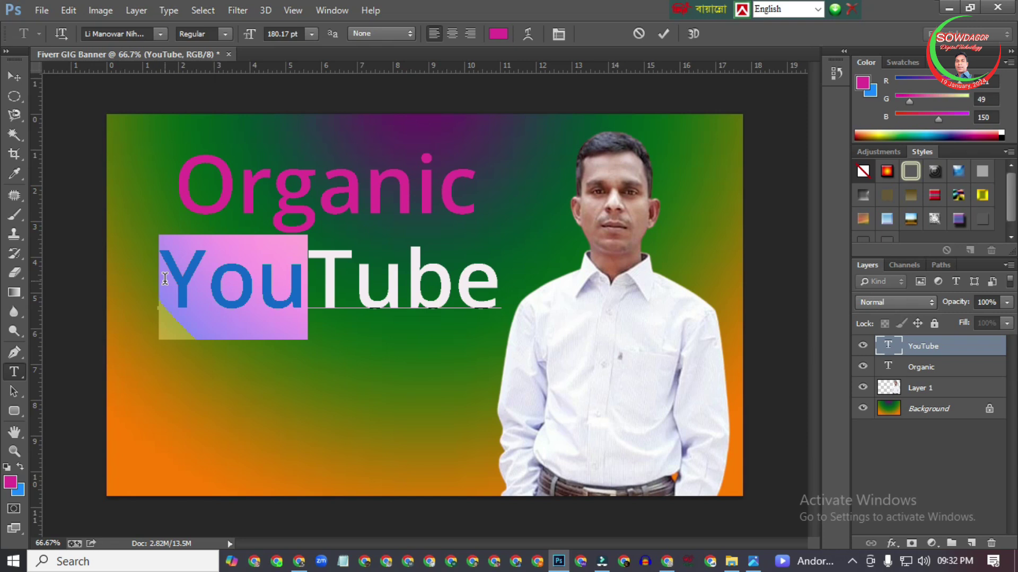
click(498, 34)
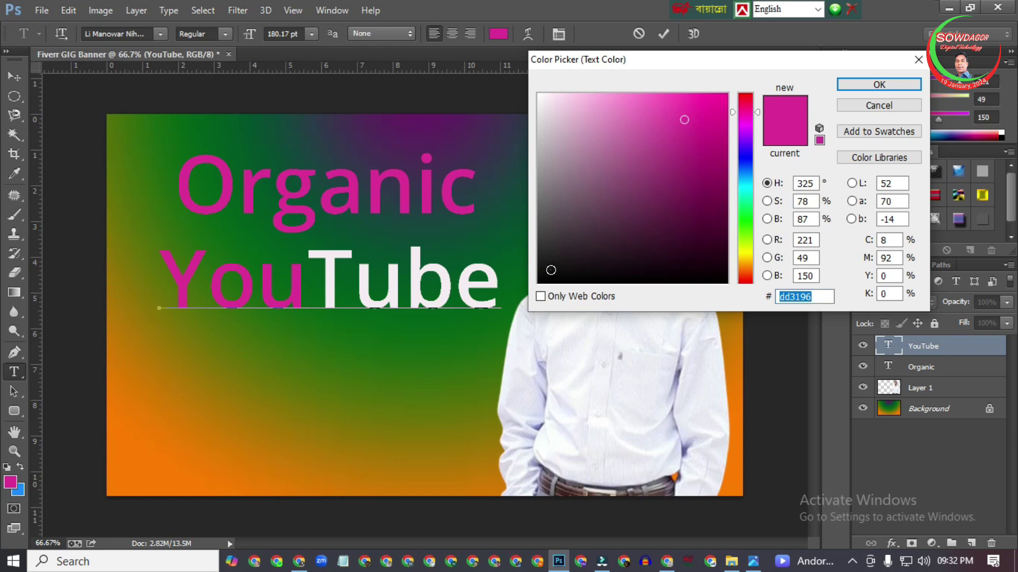
click(551, 270)
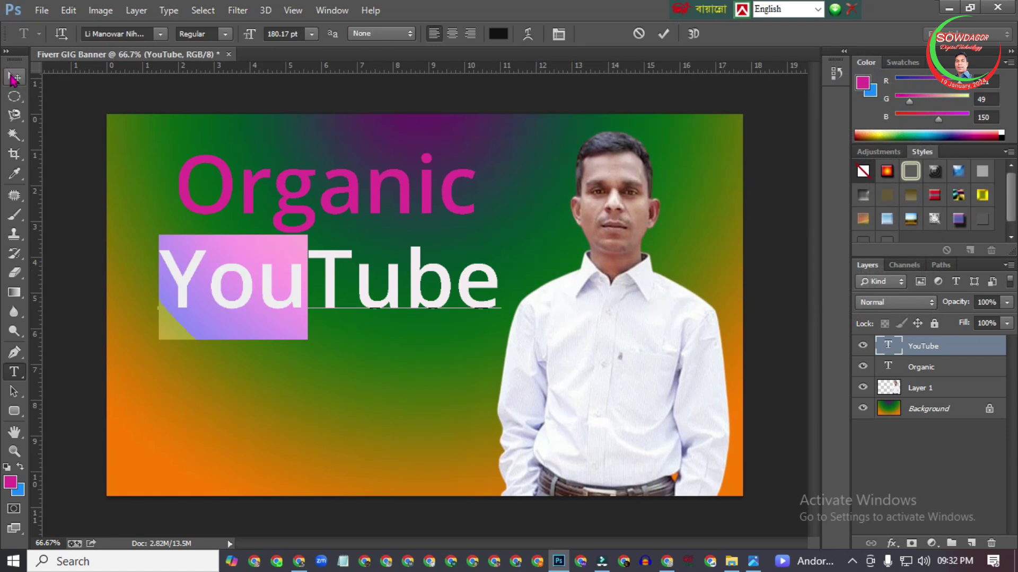
click(14, 78)
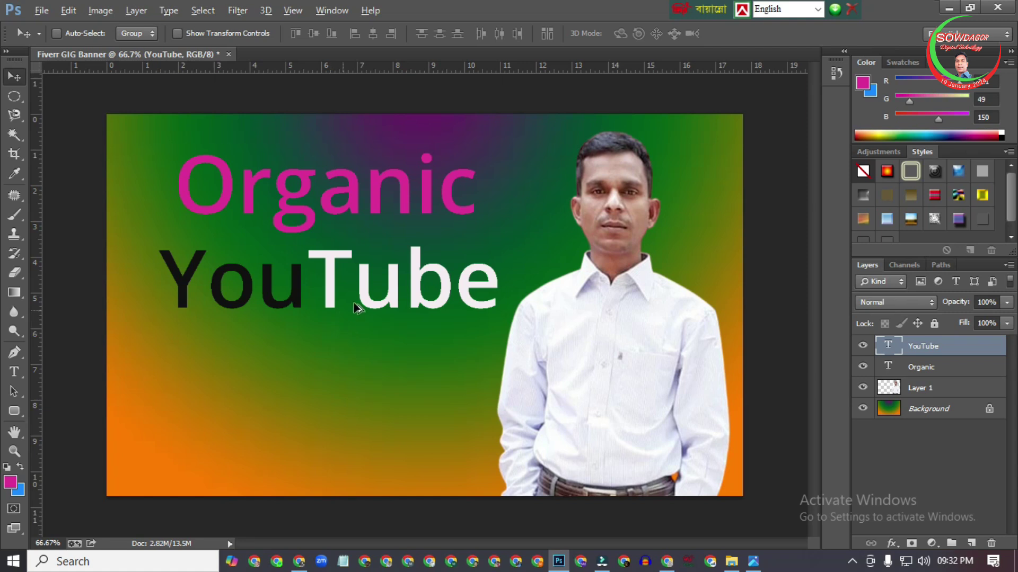
- Duplicate the "YouTube" text directly below the original and change the copy's wording to "Video SEO"
drag(362, 304, 358, 403)
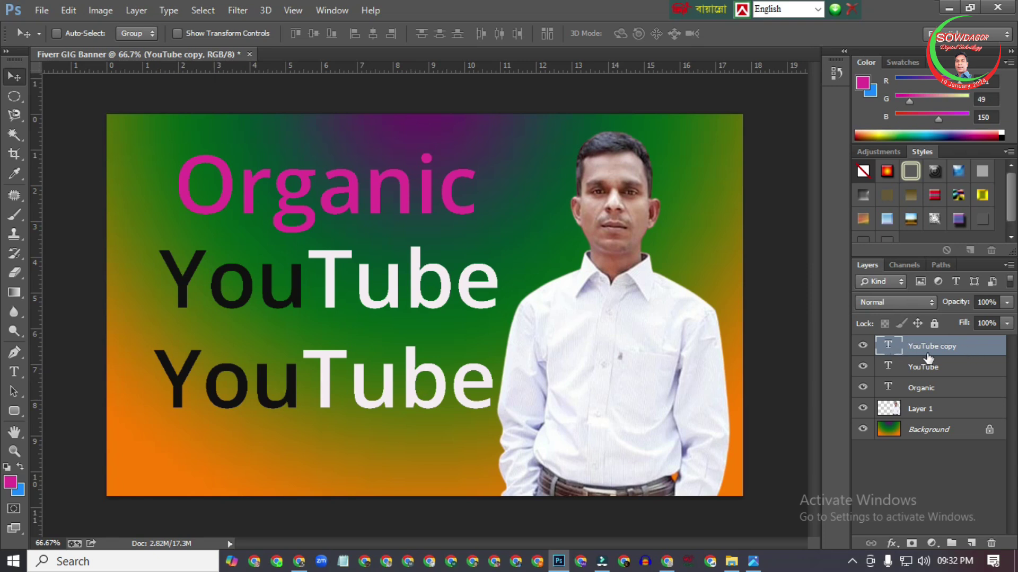
double_click(892, 349)
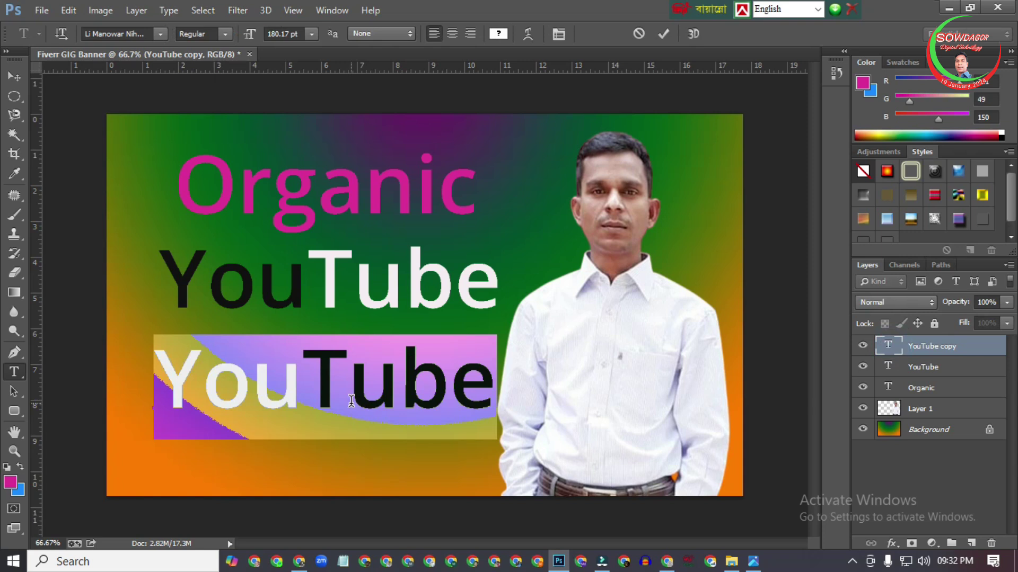
text(Vid)
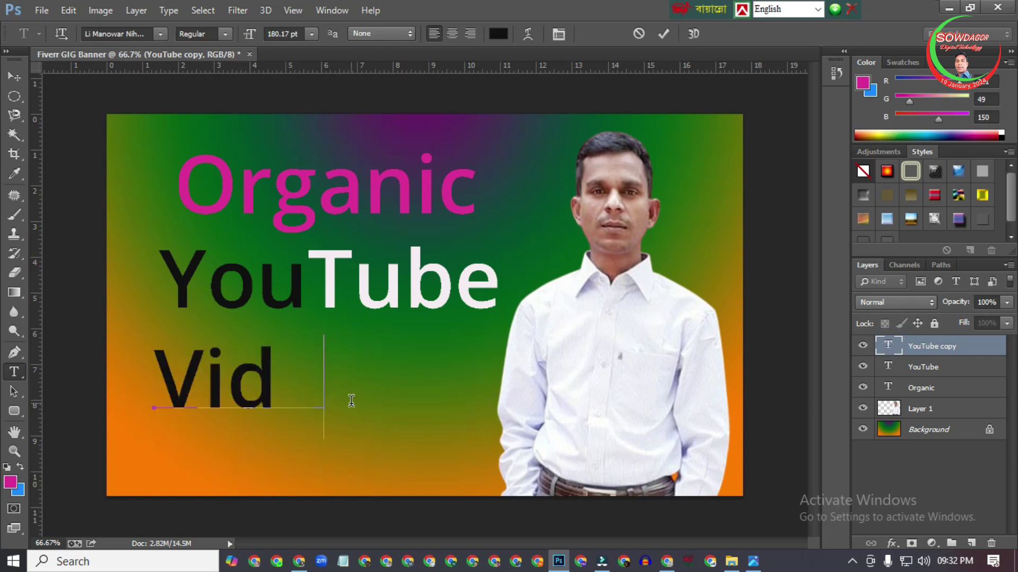
text(eo SEO)
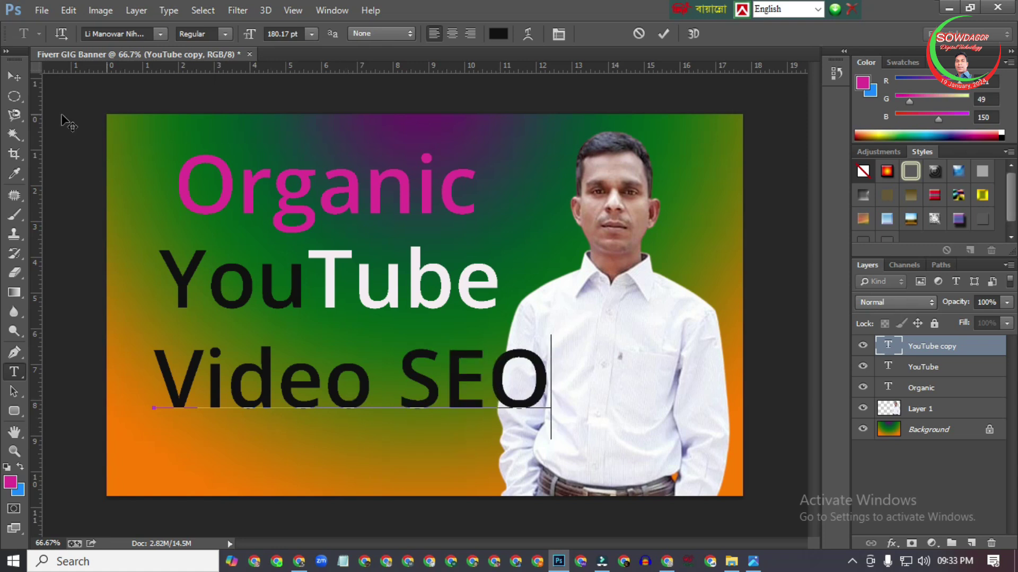
click(14, 76)
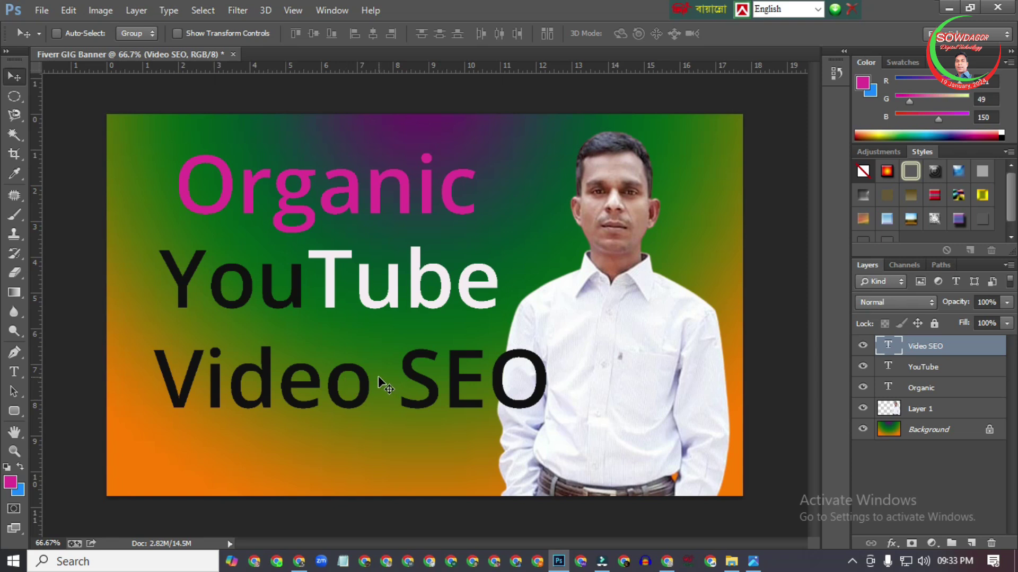
- Scale the "Video SEO" text to about 63% and move it up and right, centred just beneath "YouTube"
key(ctrl+t)
drag(552, 332, 407, 398)
click(14, 76)
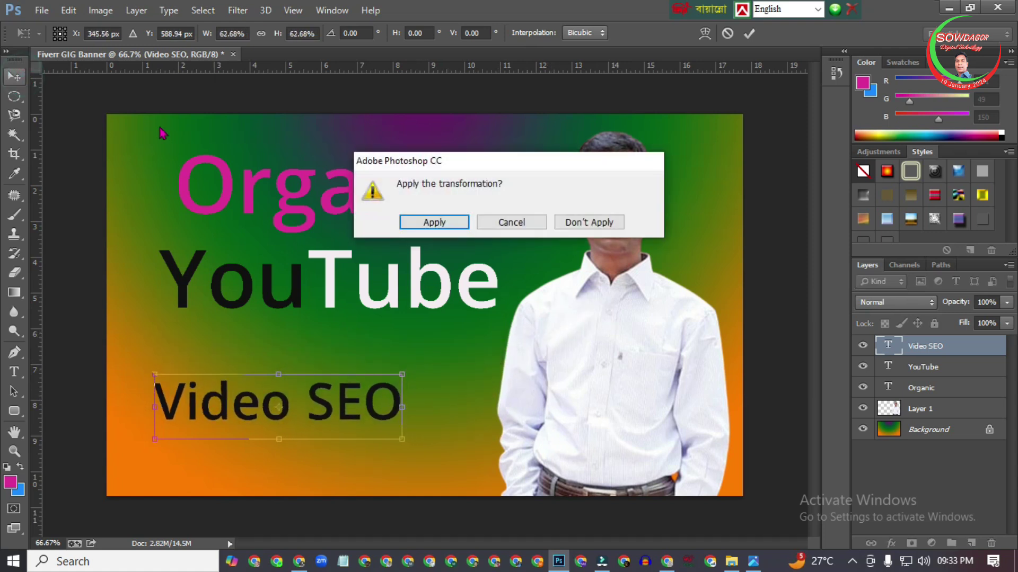
click(433, 223)
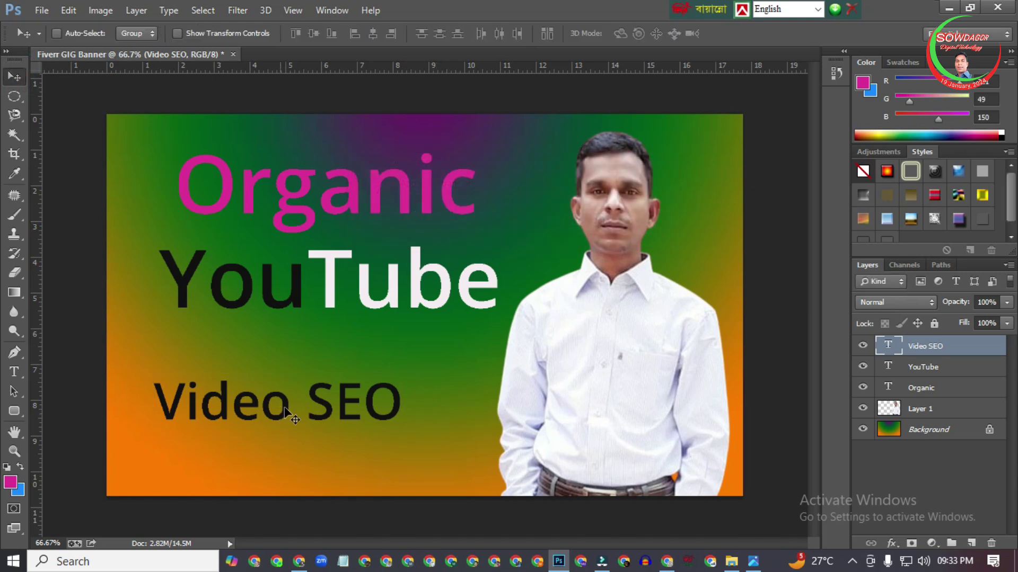
drag(272, 406, 324, 373)
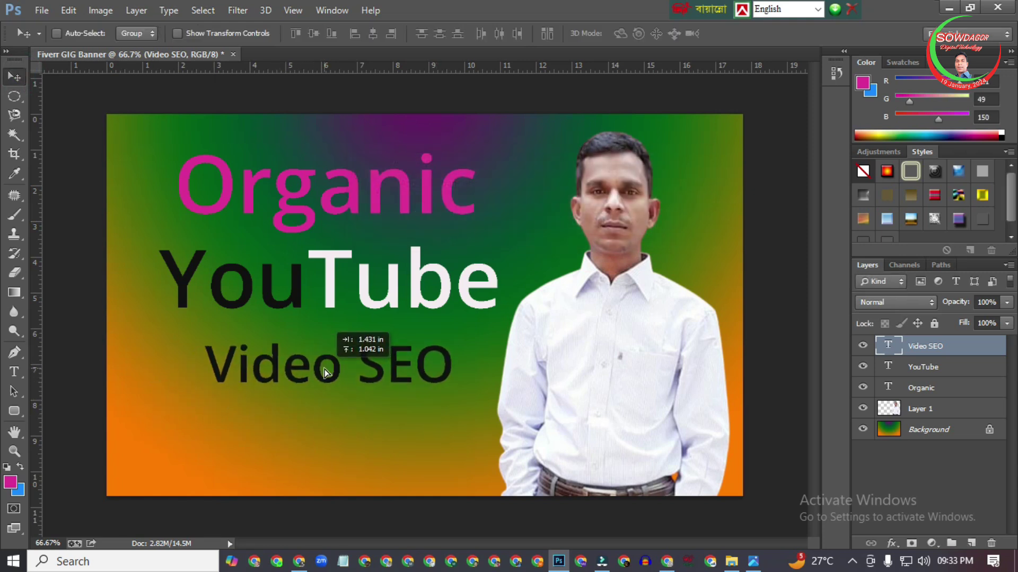
drag(325, 372, 324, 372)
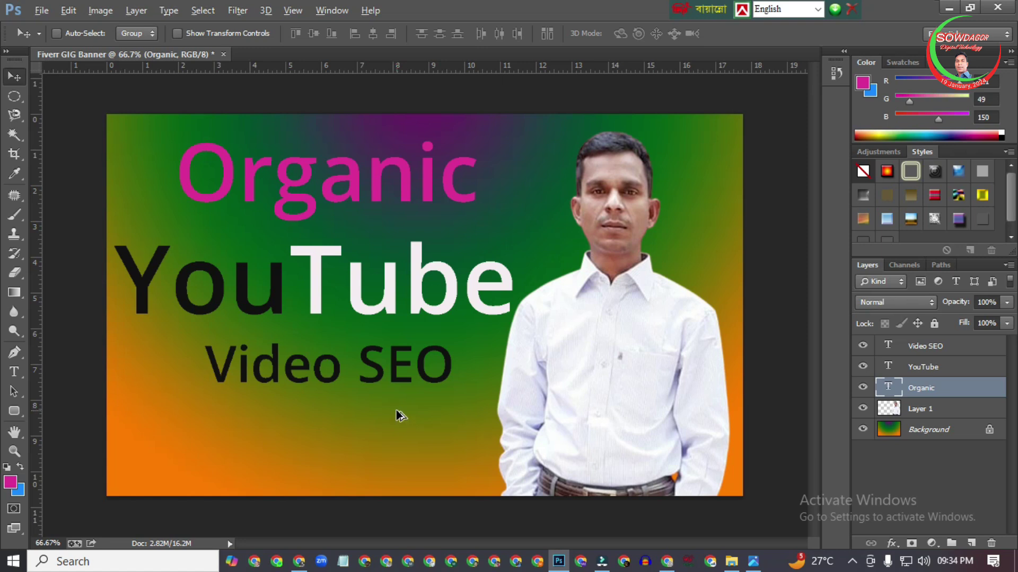
- Duplicate the "Video SEO" text directly below the original and change the copy's wording to "Order Now"
drag(332, 376, 335, 438)
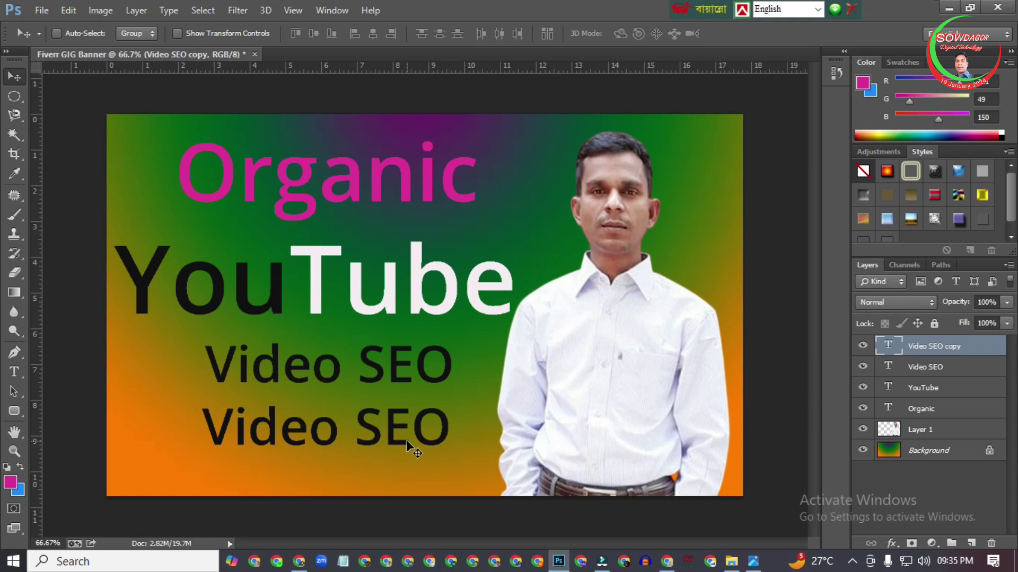
double_click(888, 347)
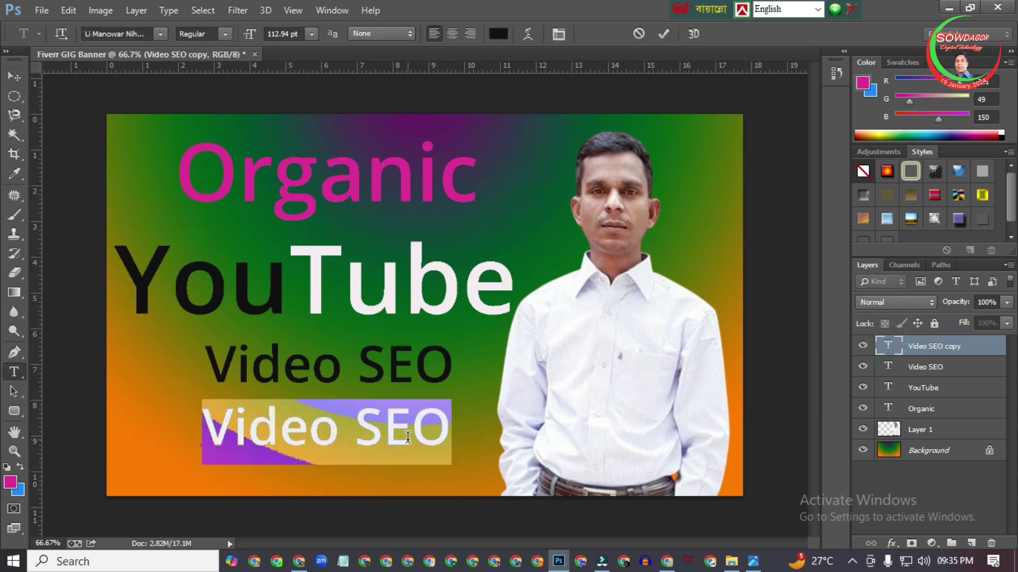
text(Order)
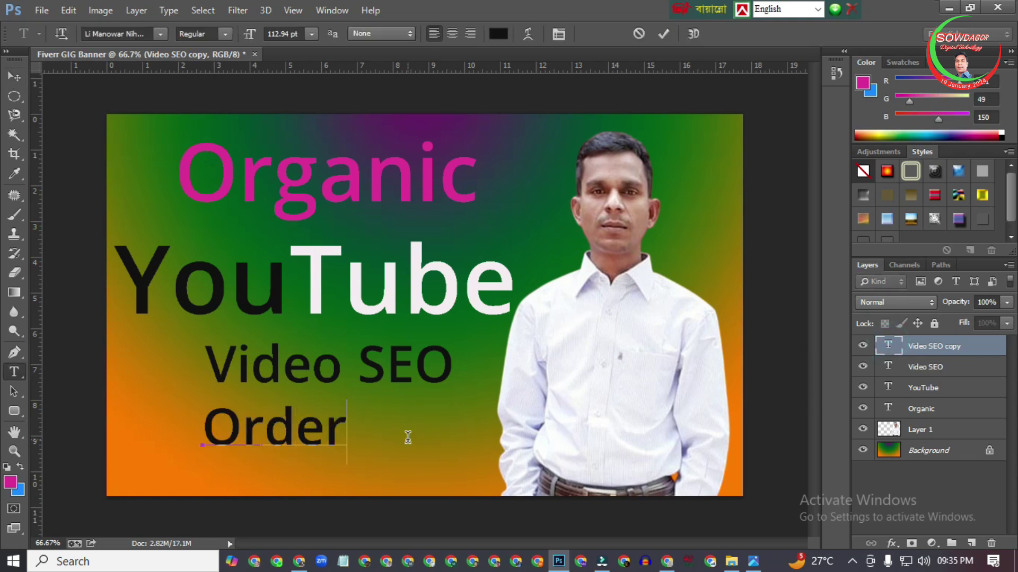
text( Now)
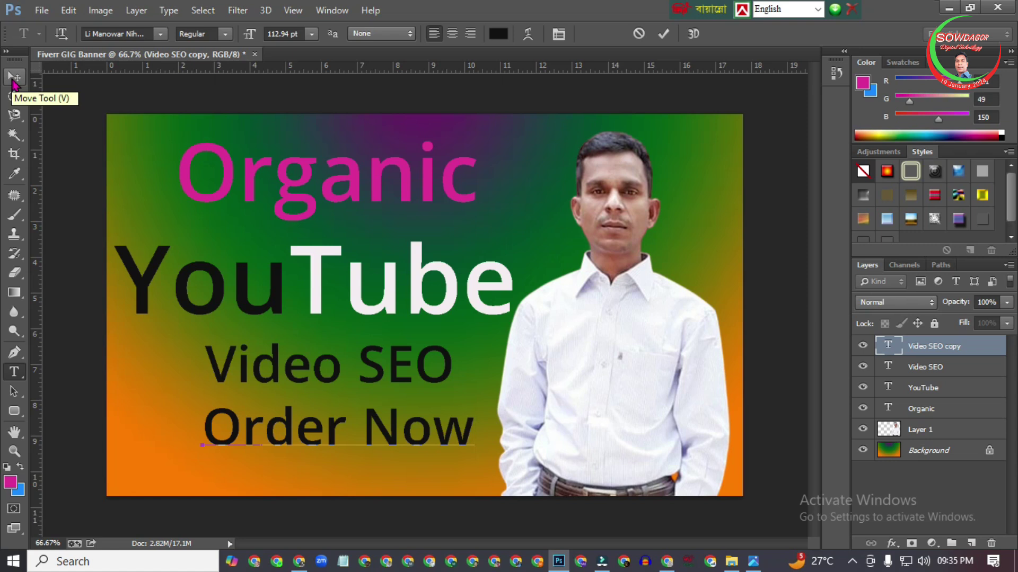
click(14, 78)
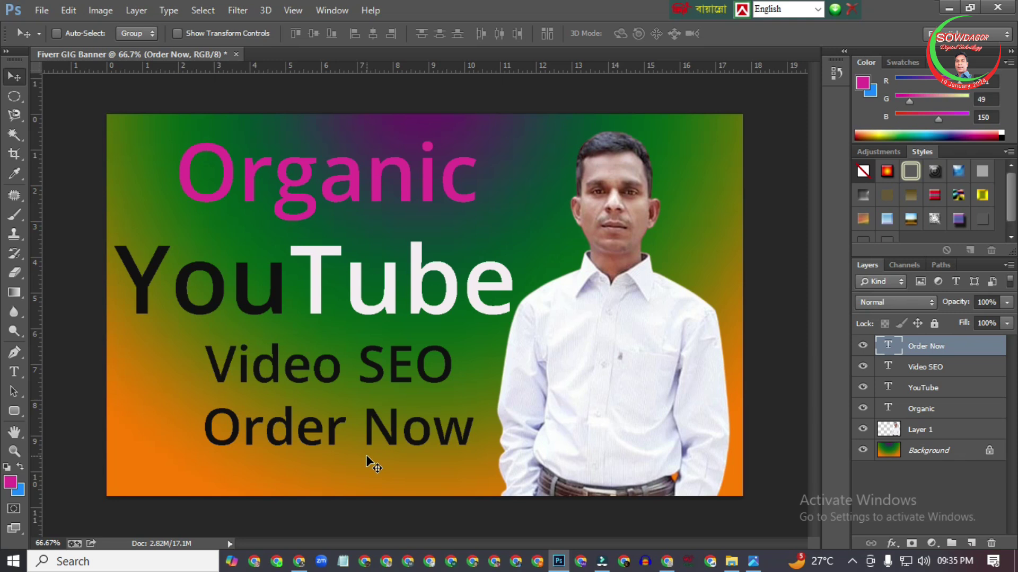
- Scale the "Order Now" text to about 48% and move it right so it sits centred below "Video SEO"
key(ctrl+t)
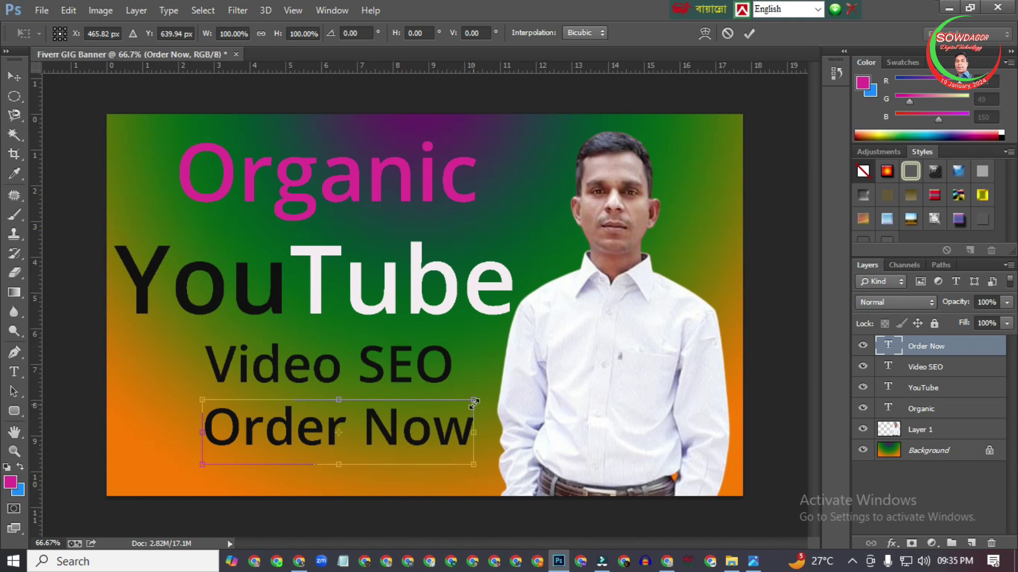
drag(475, 402, 341, 461)
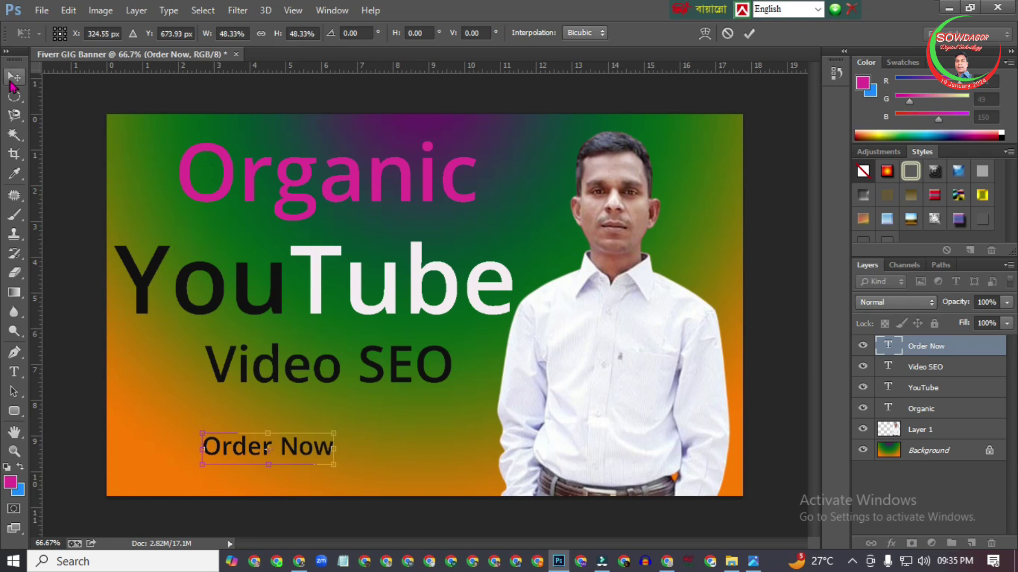
click(13, 80)
click(433, 223)
drag(277, 443, 331, 447)
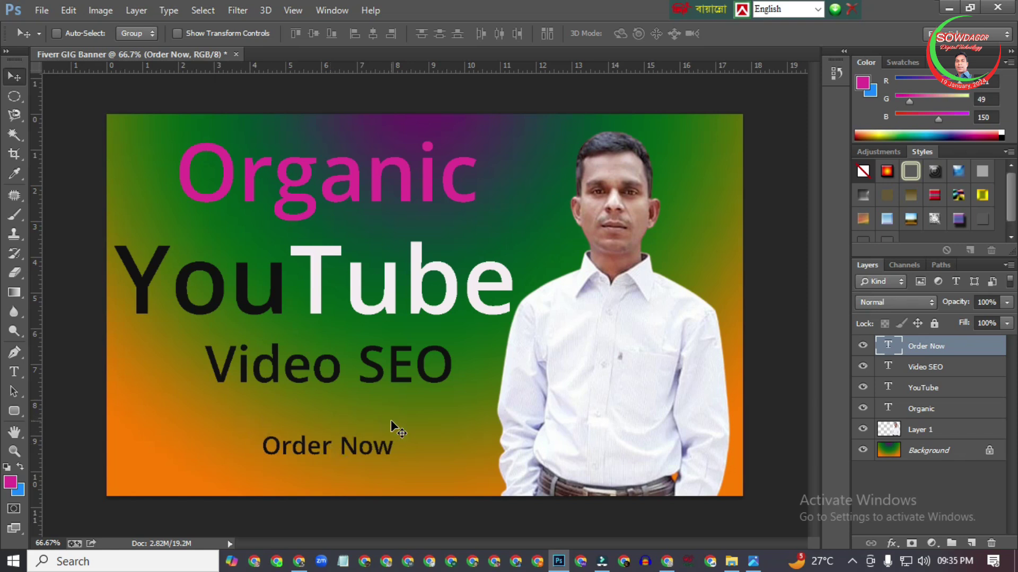
- Draw a filled ellipse of about 409 x 132 px over the "Order Now" text
click(21, 416)
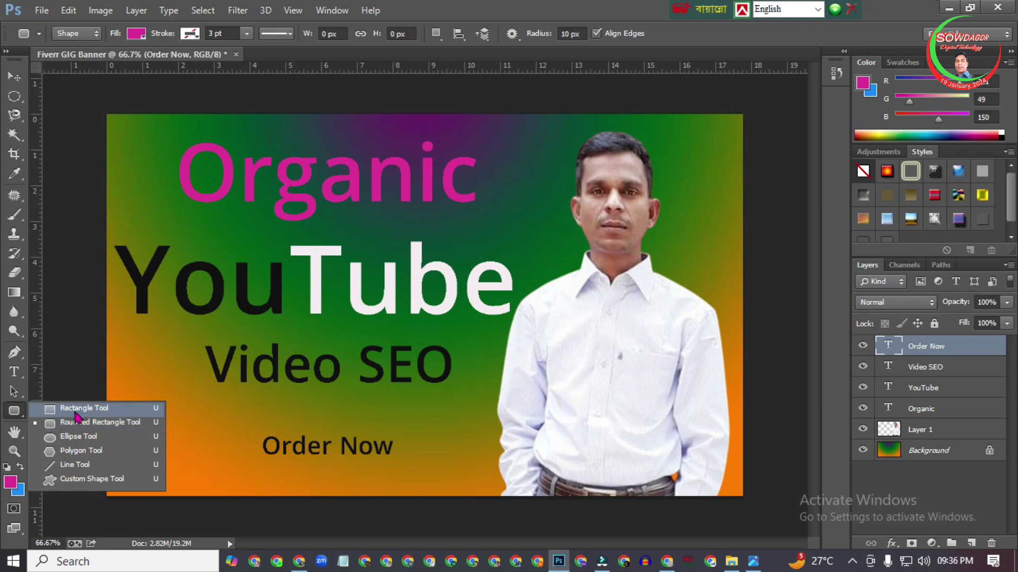
click(53, 439)
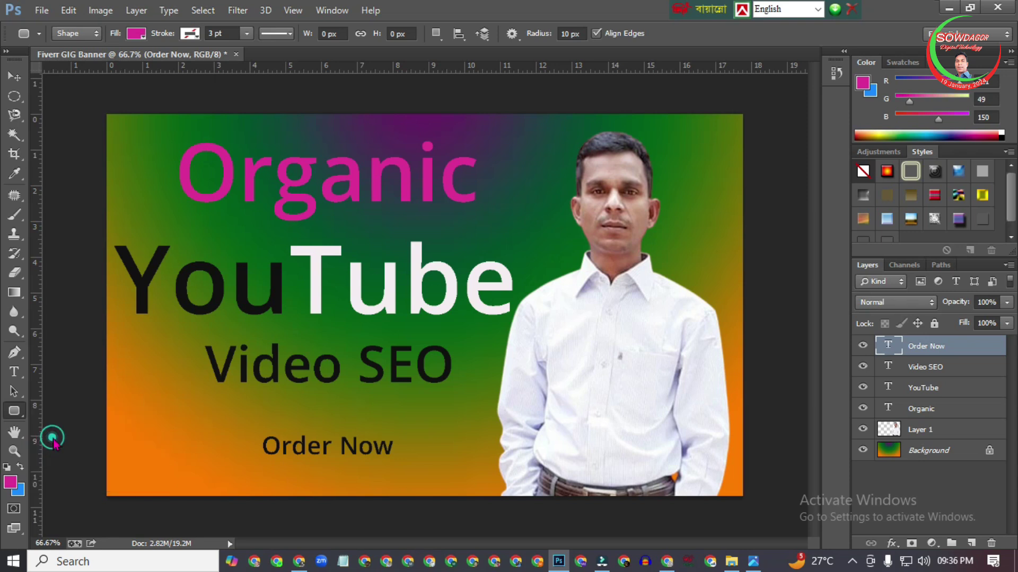
drag(235, 422, 437, 487)
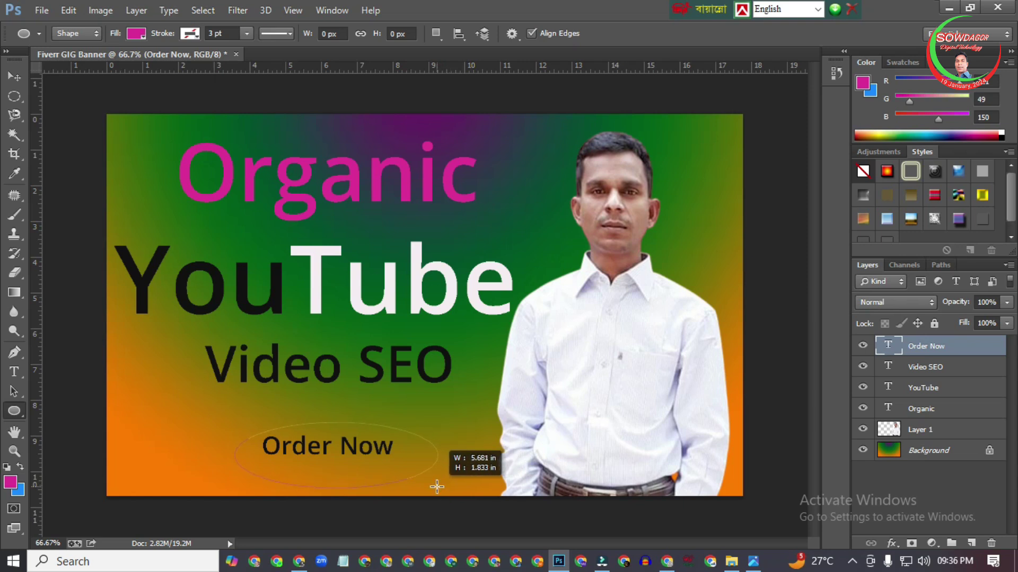
drag(437, 487, 436, 485)
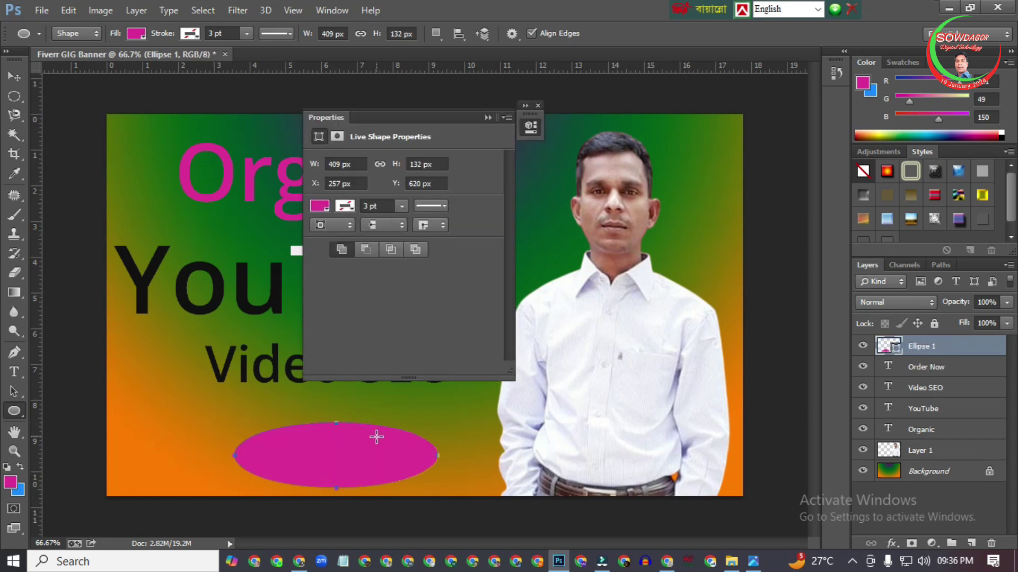
click(538, 105)
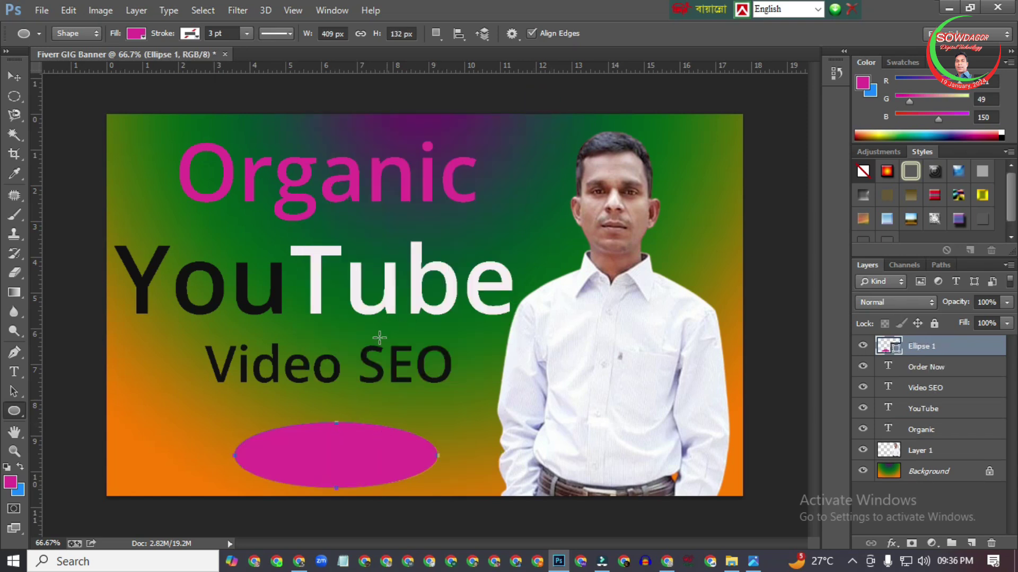
- Shift the ellipse slightly up to centre it on "Order Now" and place its layer directly beneath that text layer
click(14, 77)
drag(345, 458, 346, 445)
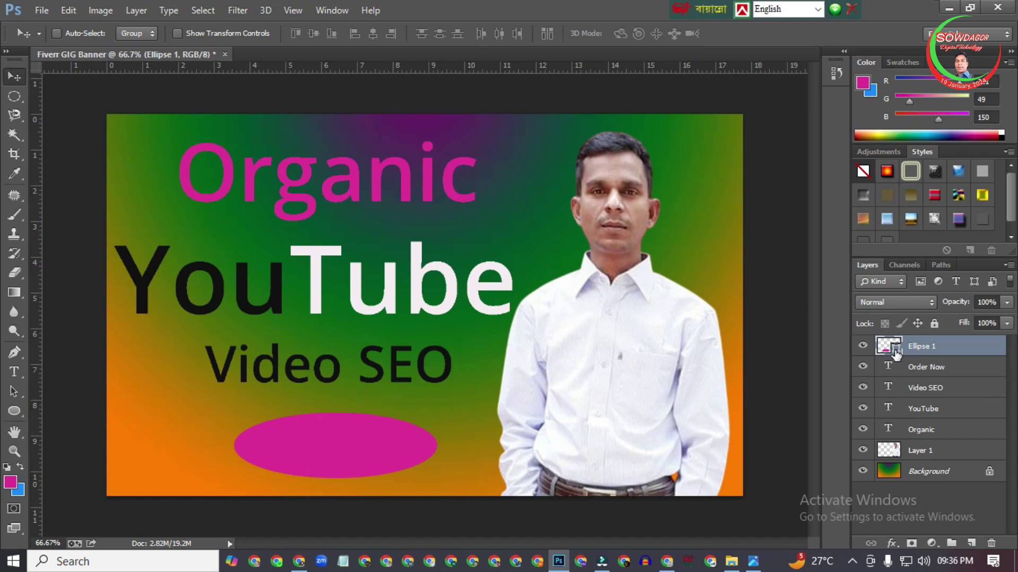
click(923, 350)
drag(925, 352, 935, 388)
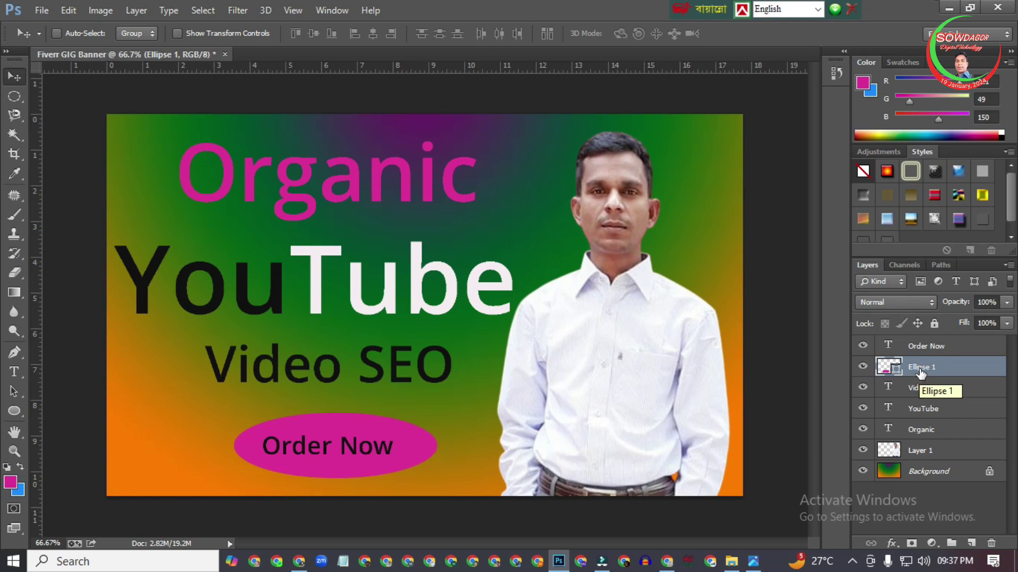
- Change the ellipse's fill colour to the vivid blue 2409f3
double_click(892, 367)
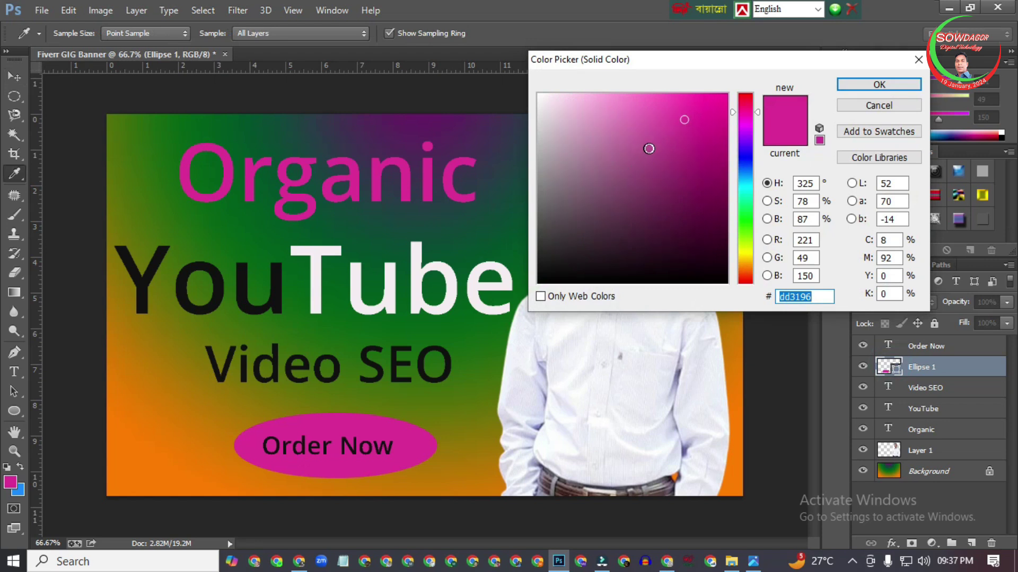
click(747, 153)
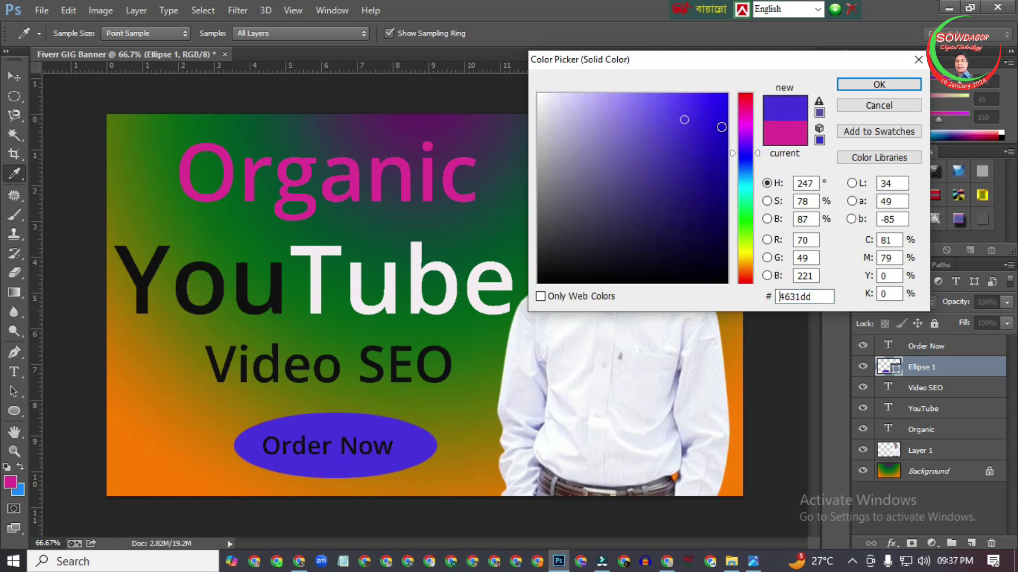
click(721, 102)
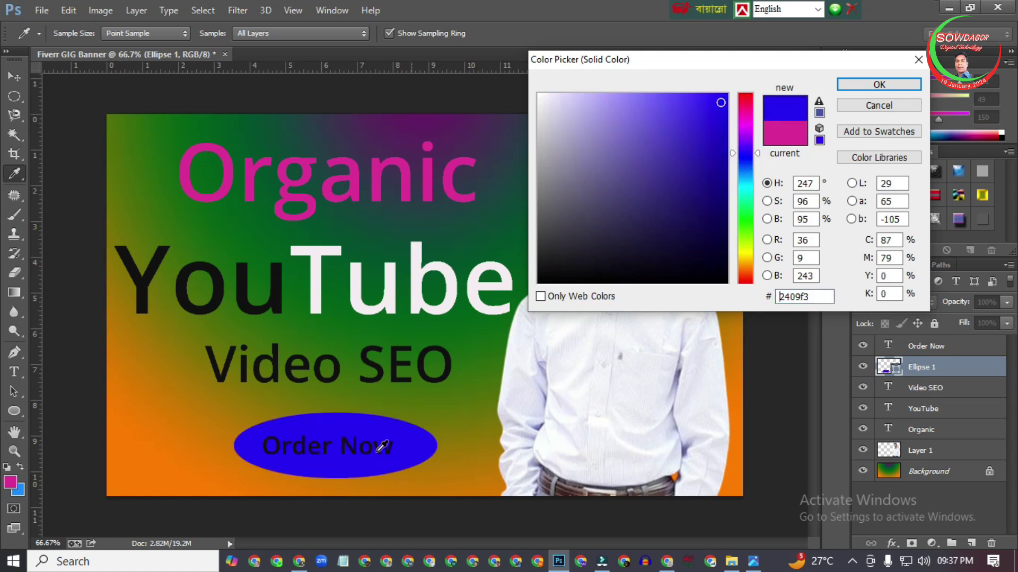
click(880, 85)
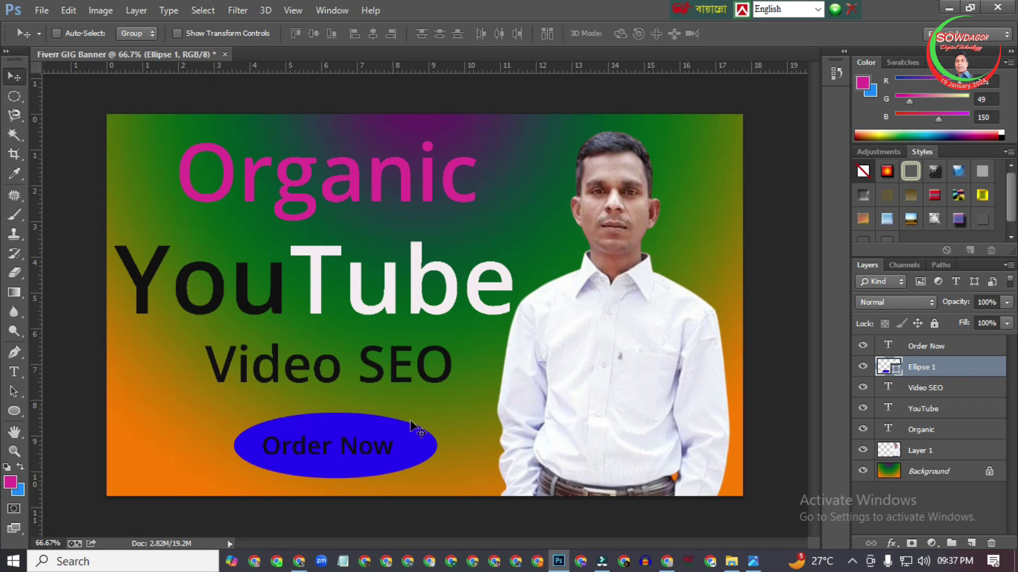
- Apply a Bevel & Emboss effect to the blue ellipse behind "Order Now"
right_click(916, 372)
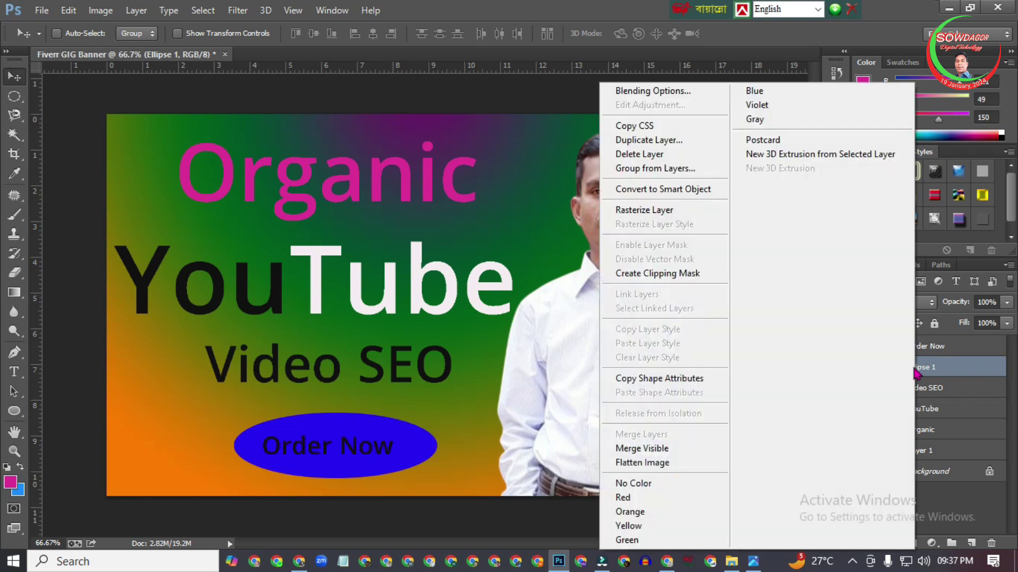
click(635, 92)
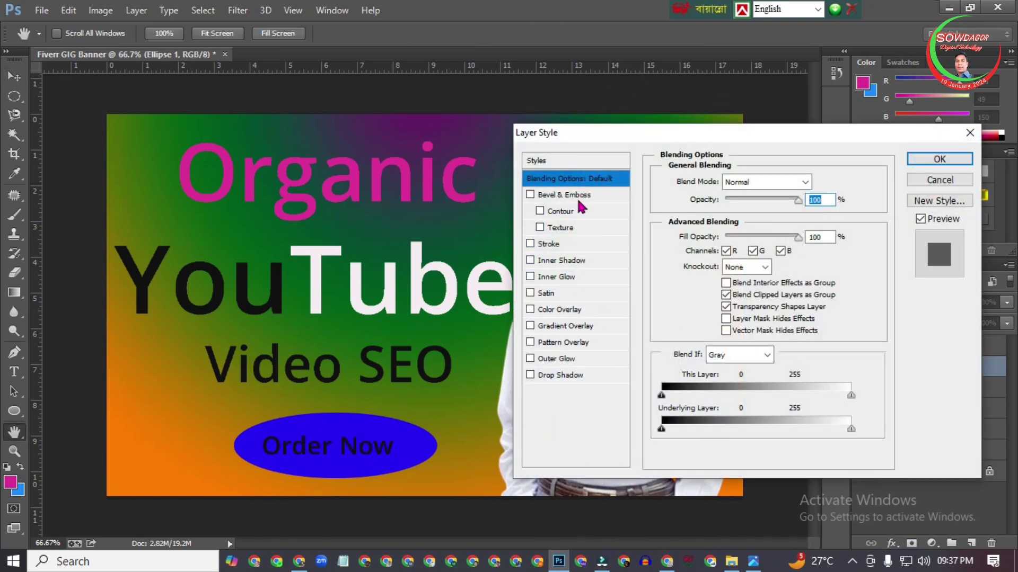
click(531, 195)
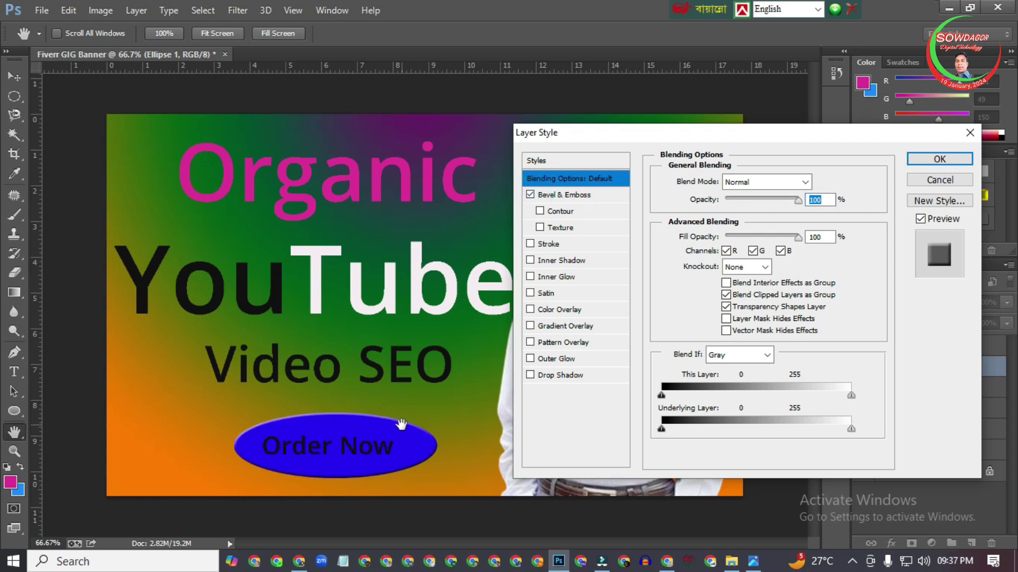
click(530, 194)
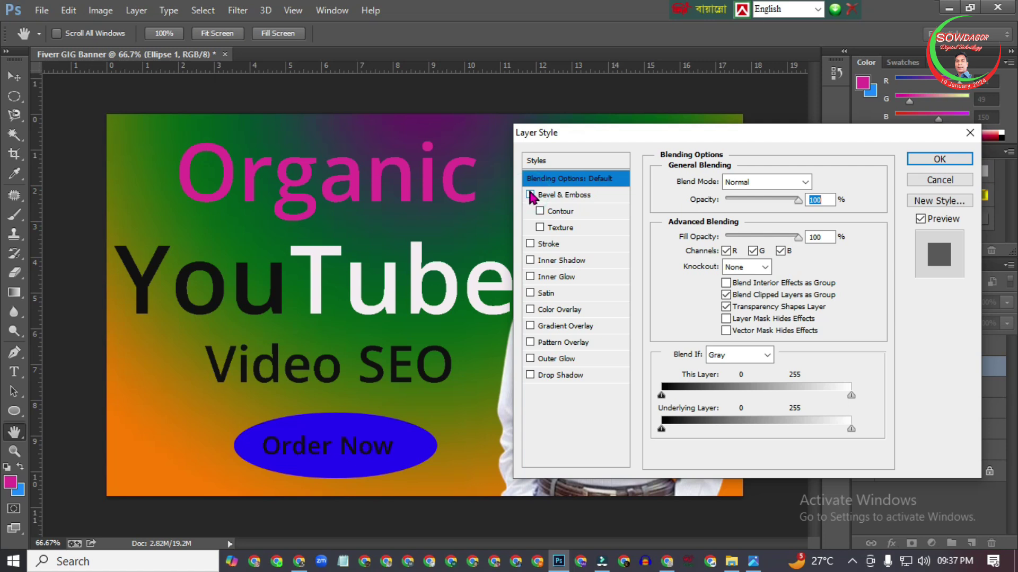
click(531, 195)
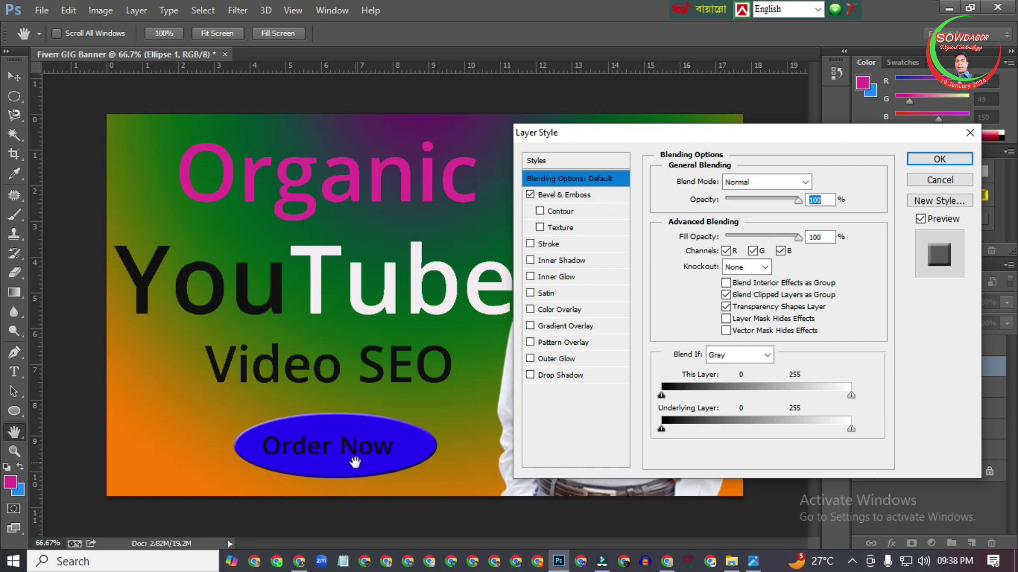
click(944, 164)
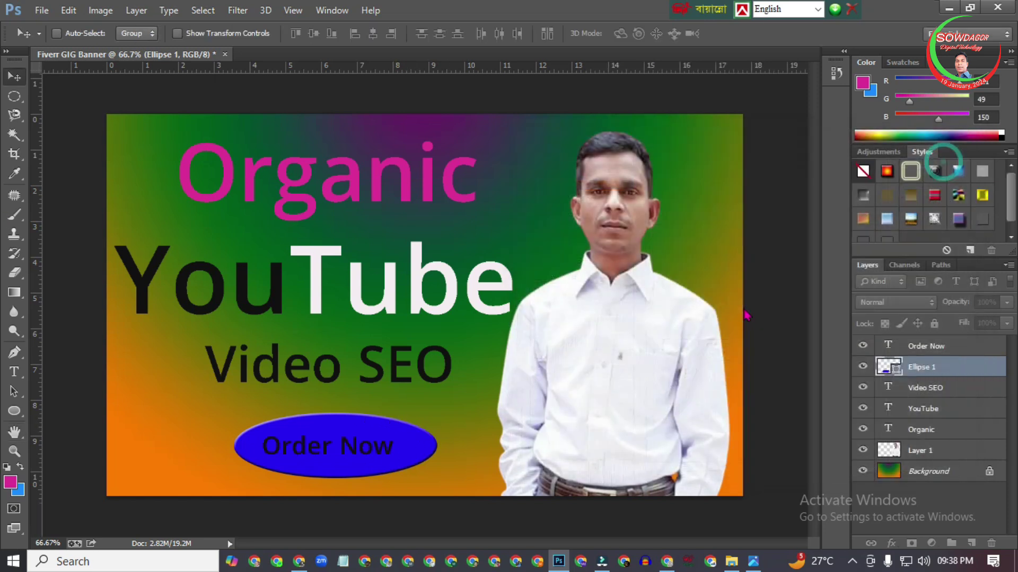
- Turn on a Bevel & Emboss effect for the "Order Now" text layer
click(920, 348)
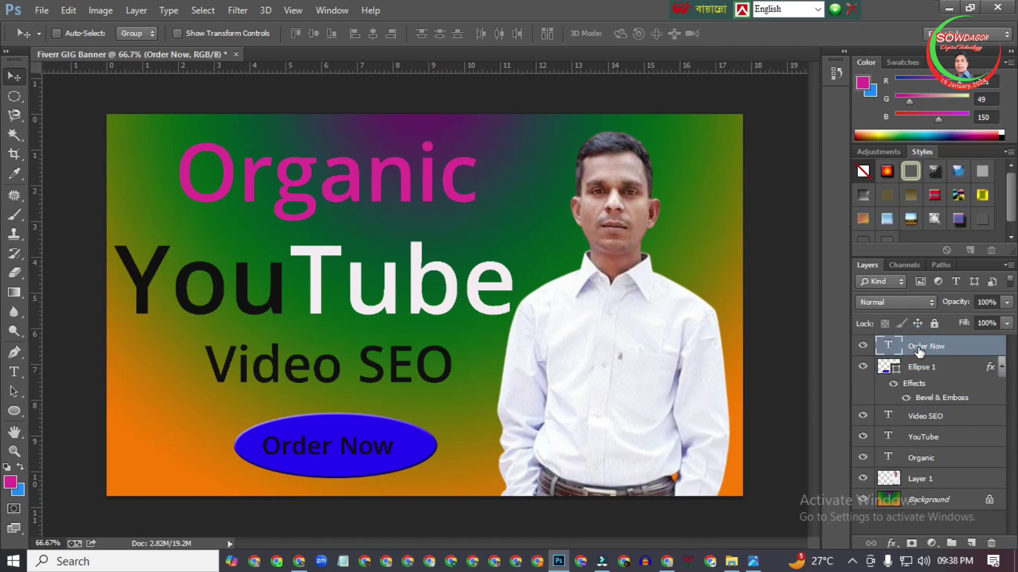
right_click(919, 348)
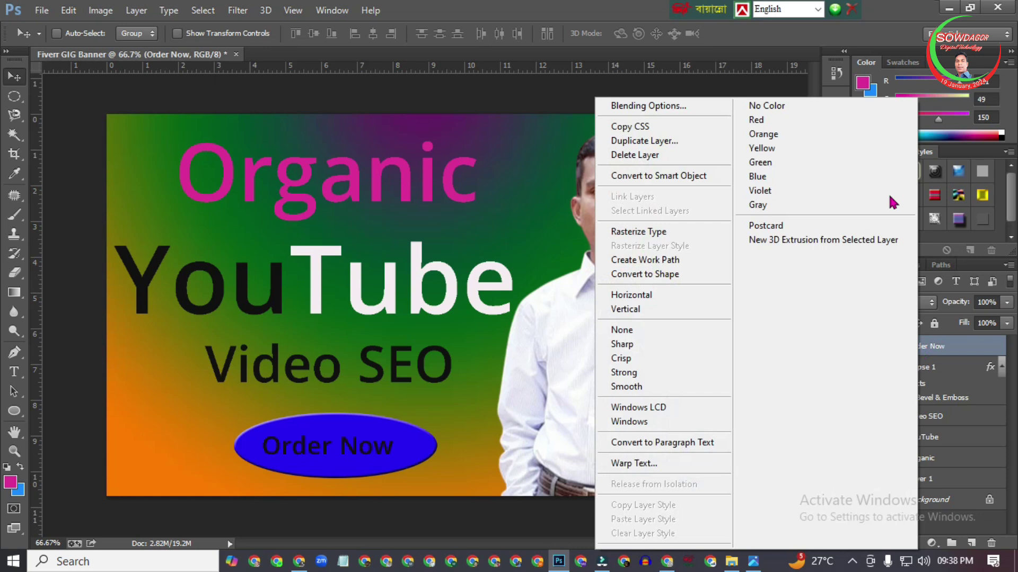
click(663, 108)
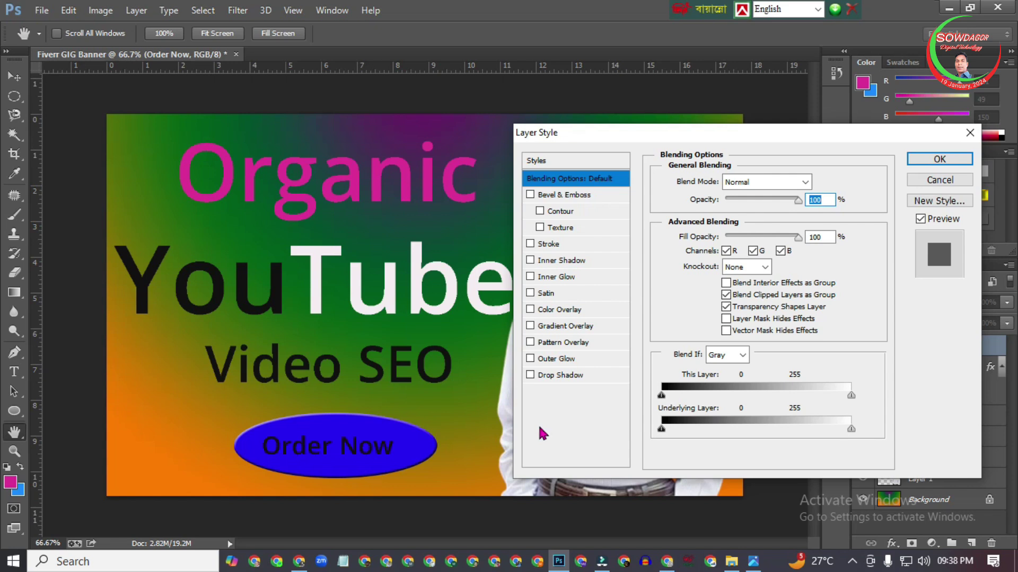
click(530, 195)
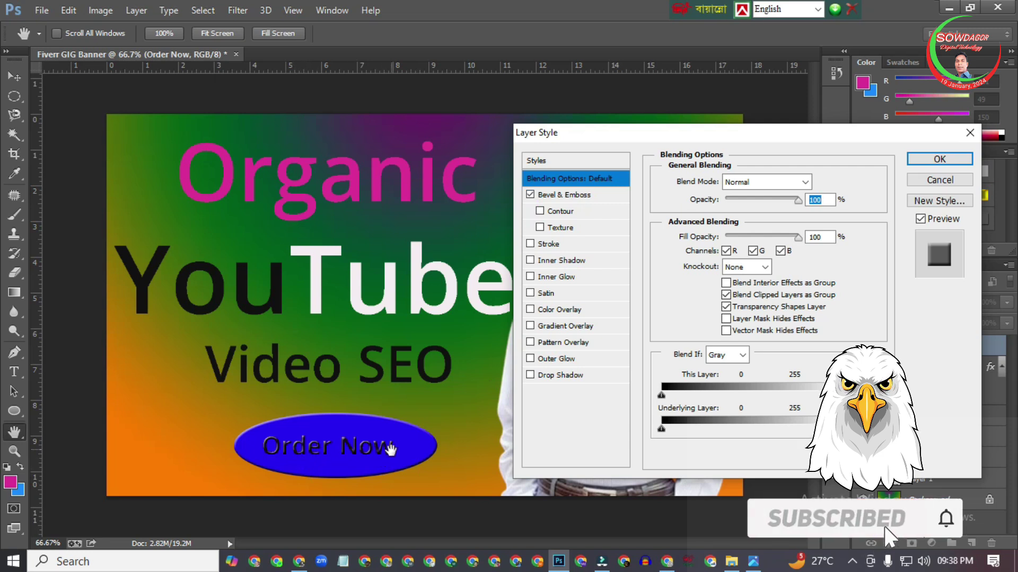
- Try Stroke, Inner Shadow, Inner Glow, Satin and Drop Shadow on the "Order Now" text, switching each off again
click(530, 244)
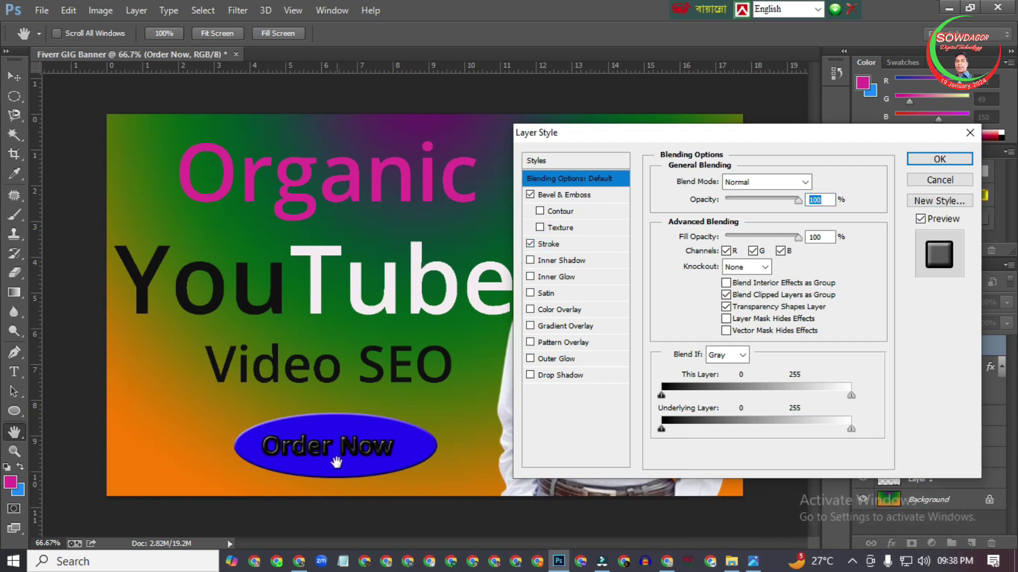
click(530, 245)
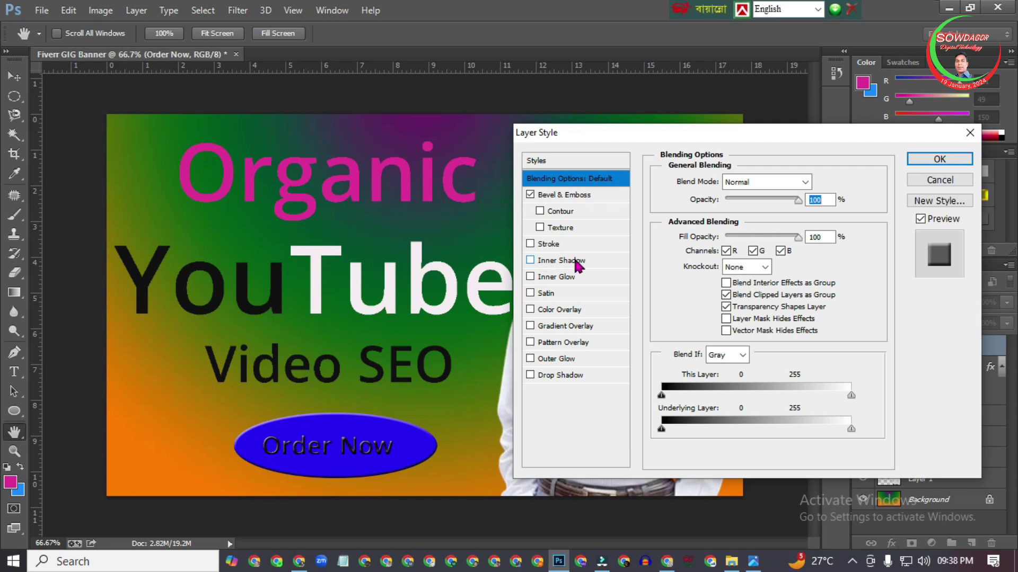
click(530, 260)
click(530, 261)
click(531, 277)
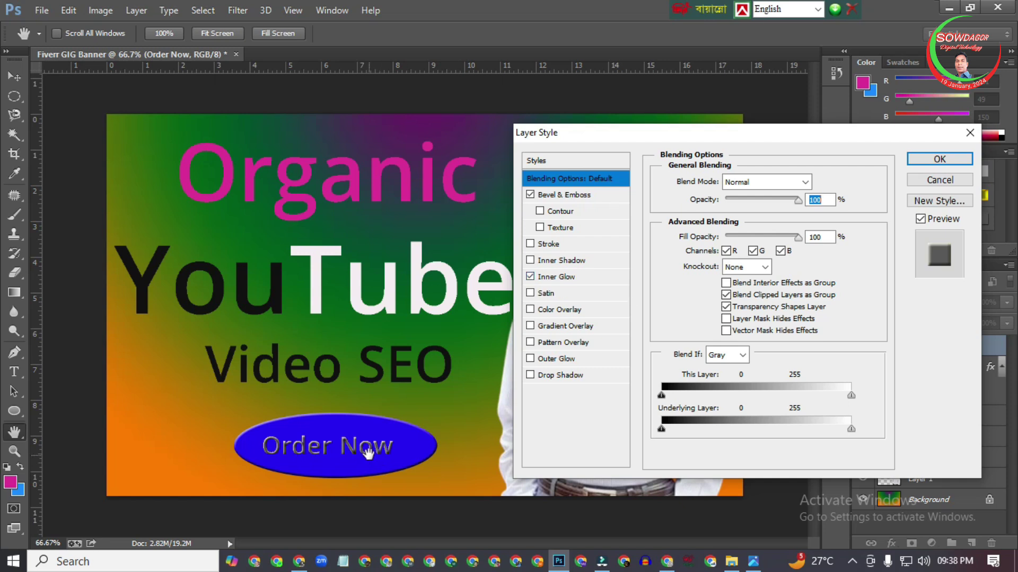
click(530, 277)
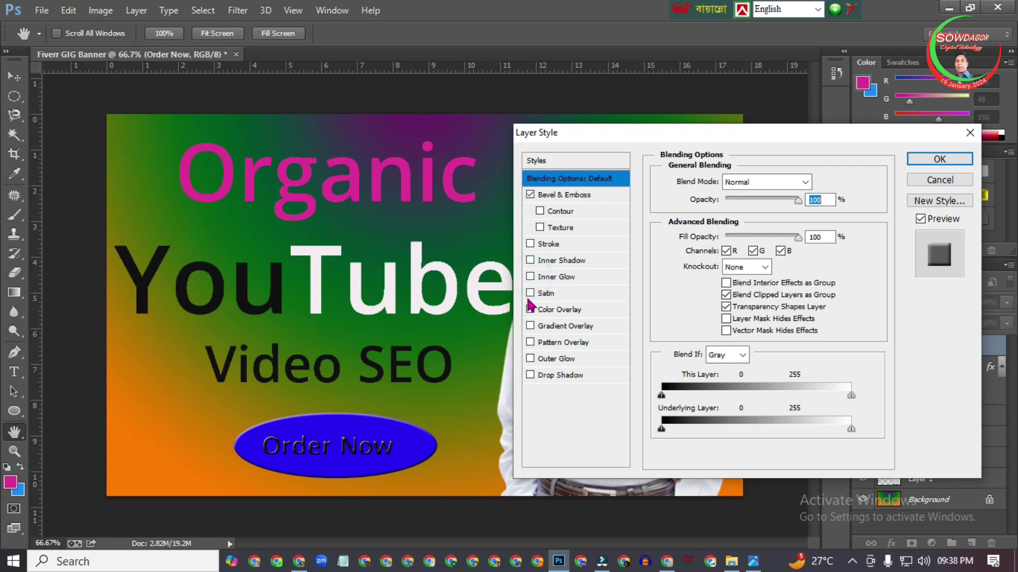
click(531, 295)
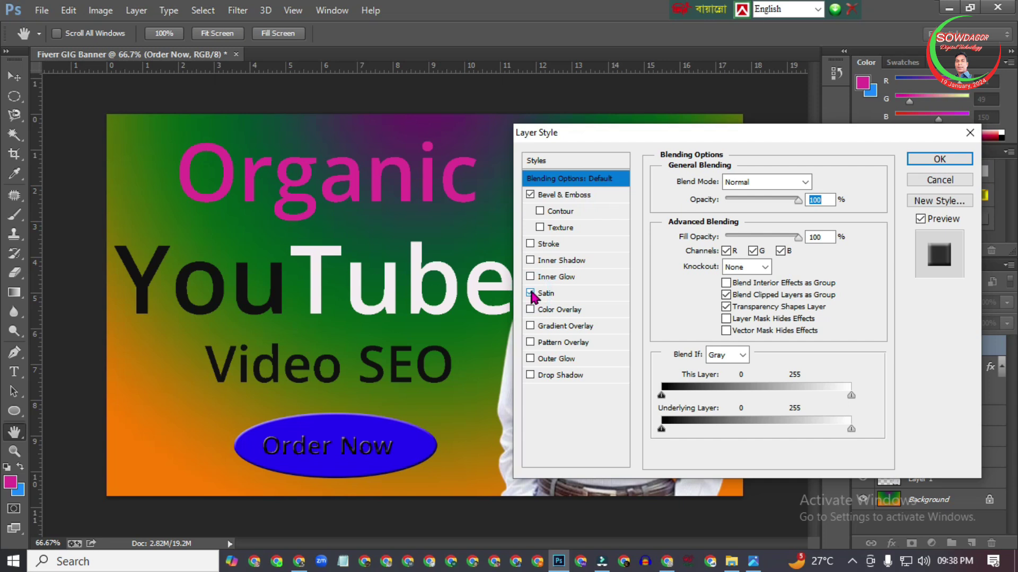
click(530, 294)
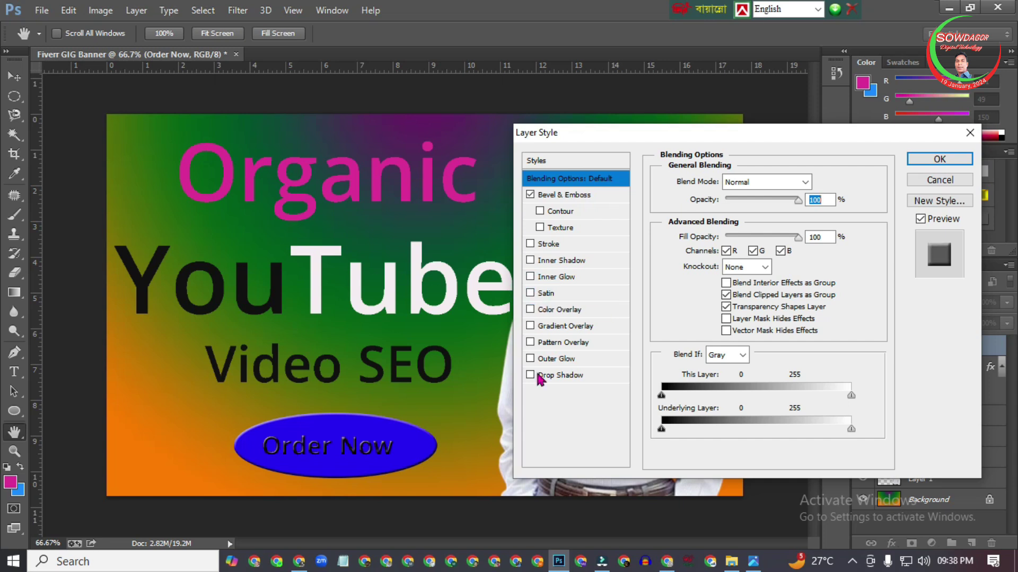
click(530, 376)
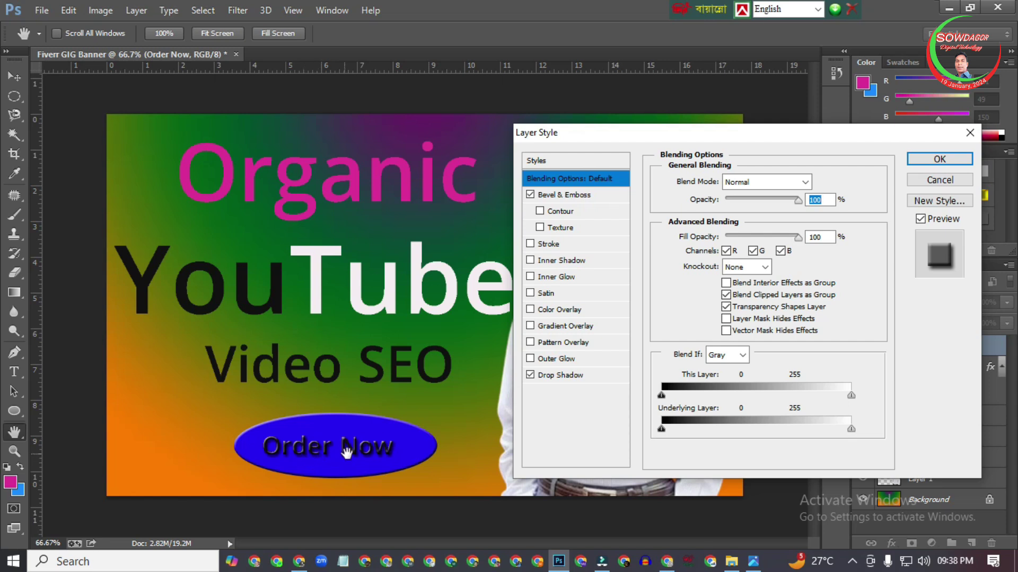
click(532, 375)
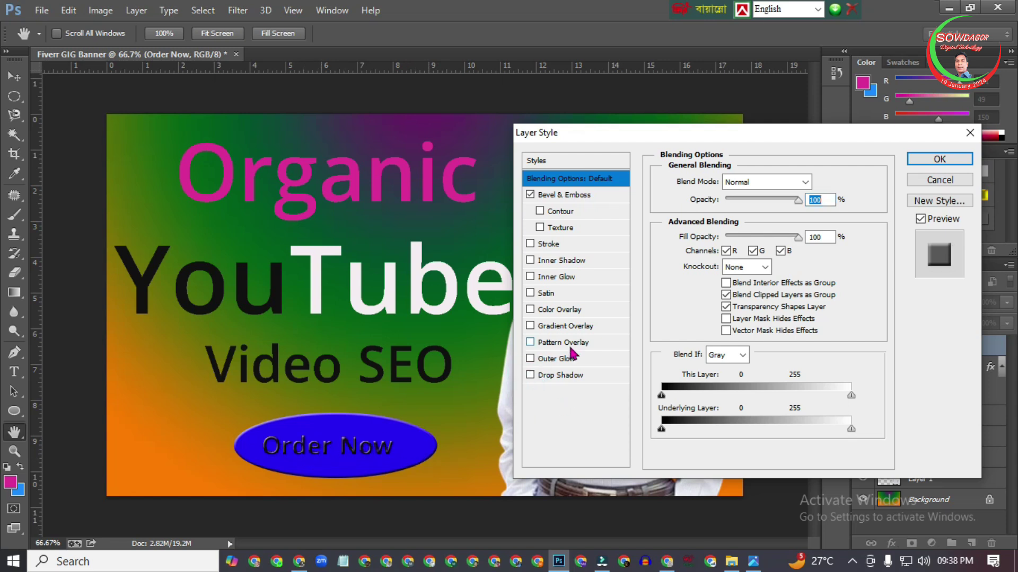
- Add a Pattern Overlay to the "Order Now" text and apply its layer style
click(531, 343)
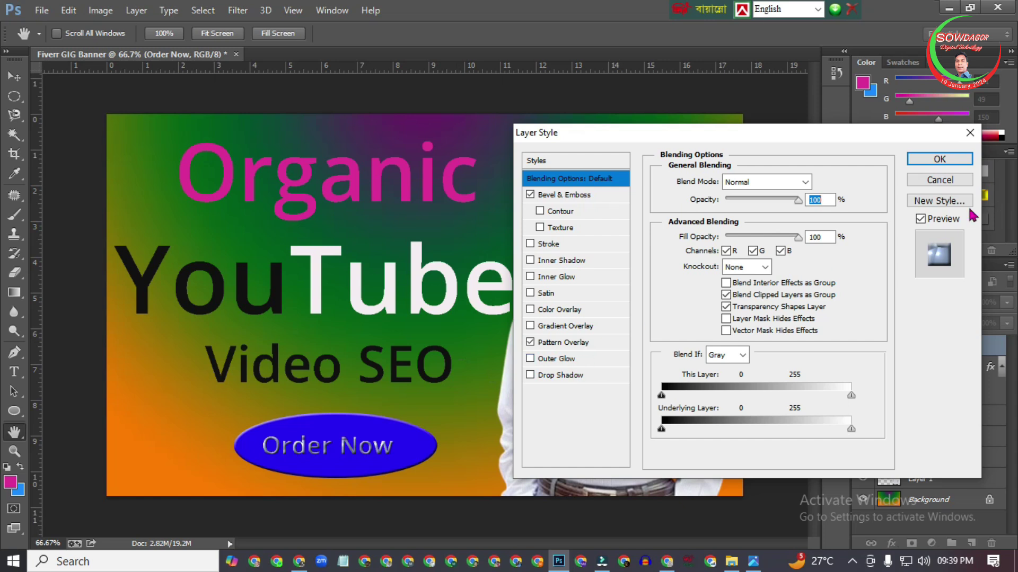
click(939, 160)
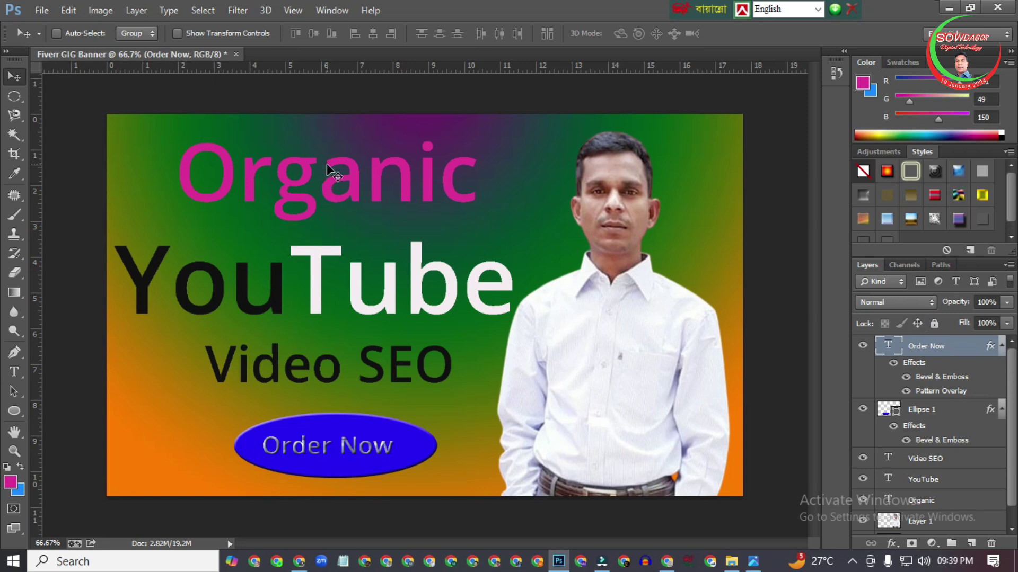
- Apply Bevel & Emboss and Drop Shadow effects to the "Organic" text layer
scroll(1014, 368, down, 1)
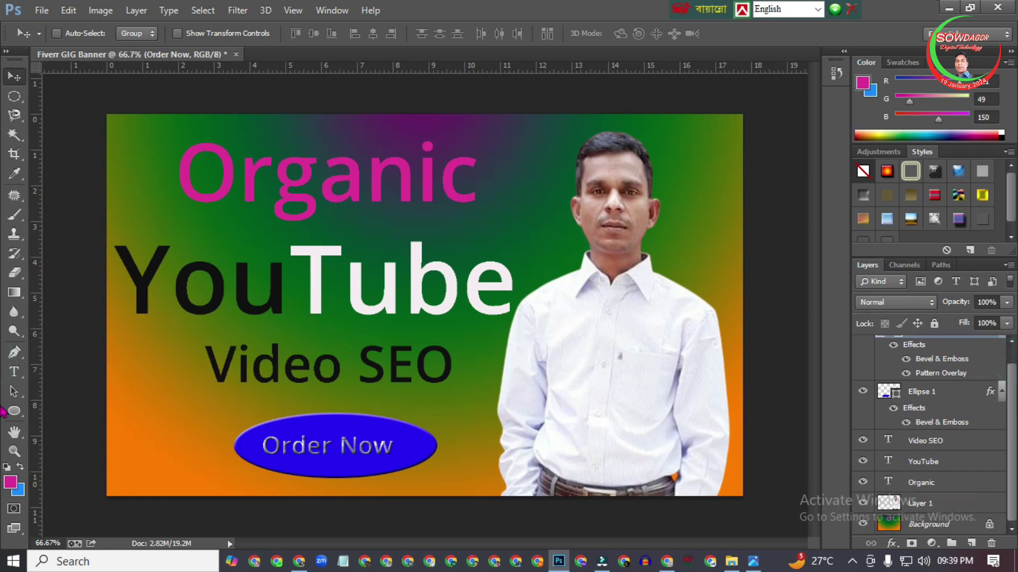
click(923, 484)
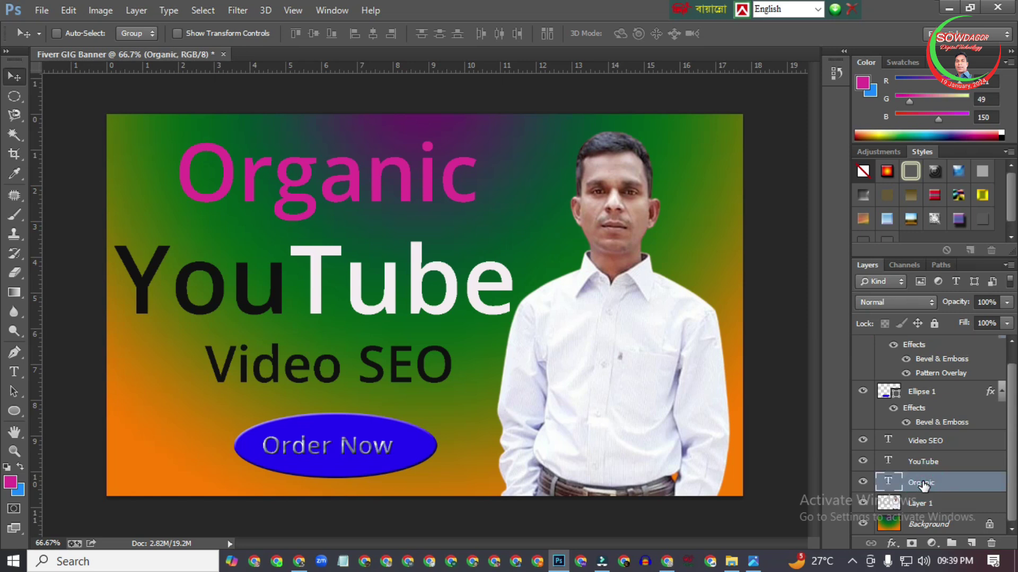
right_click(922, 484)
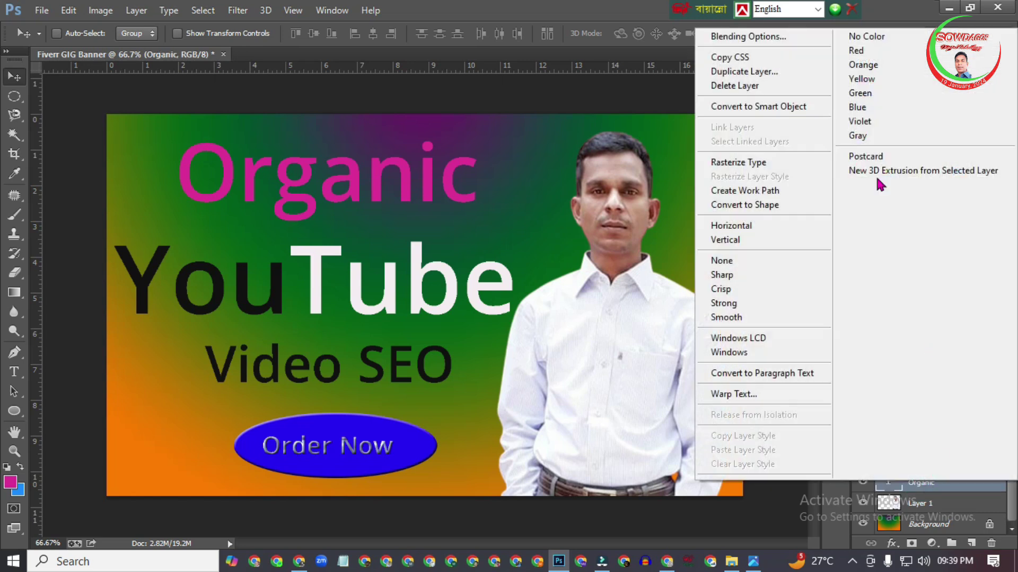
click(743, 44)
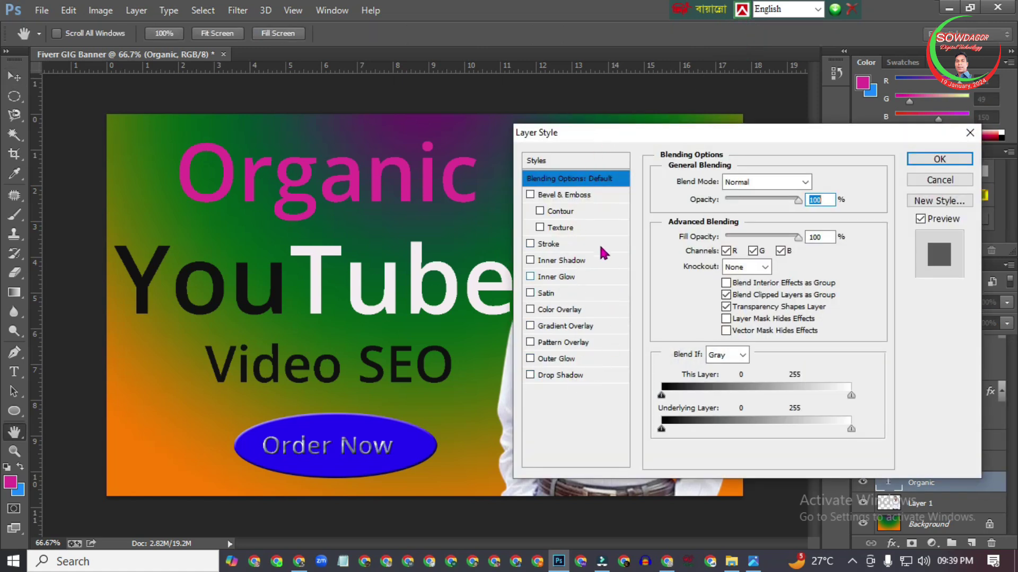
click(530, 195)
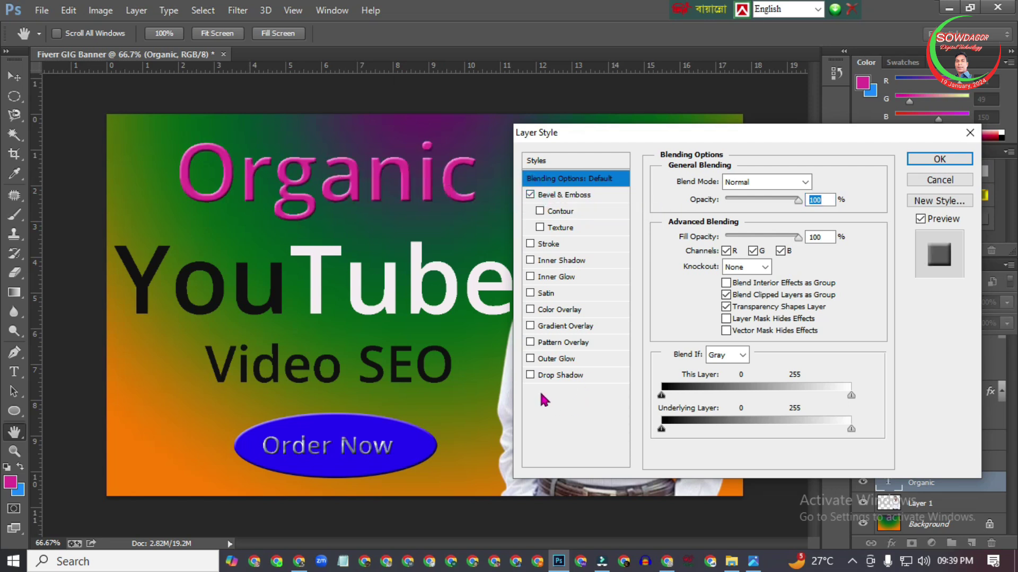
click(530, 375)
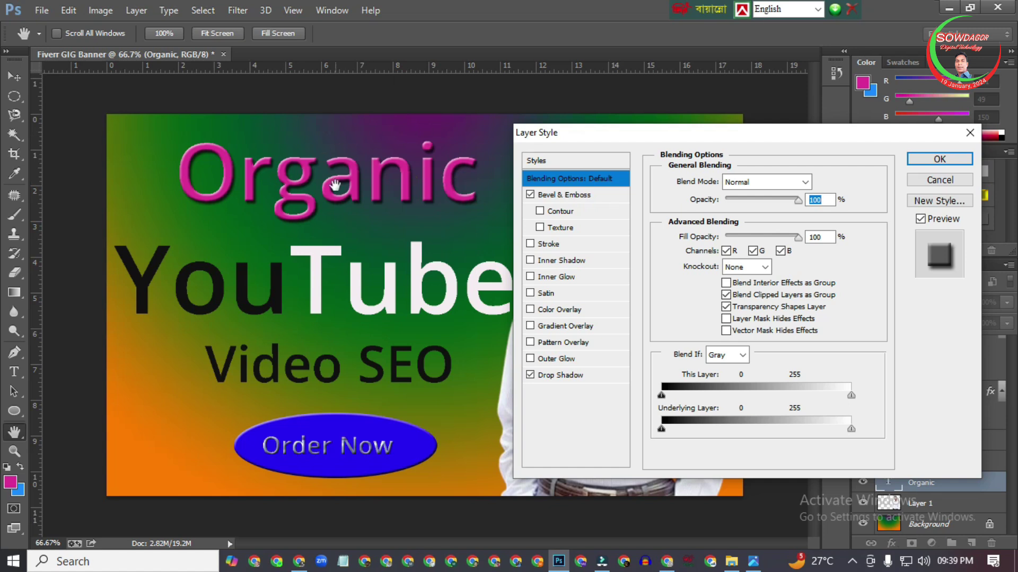
click(940, 159)
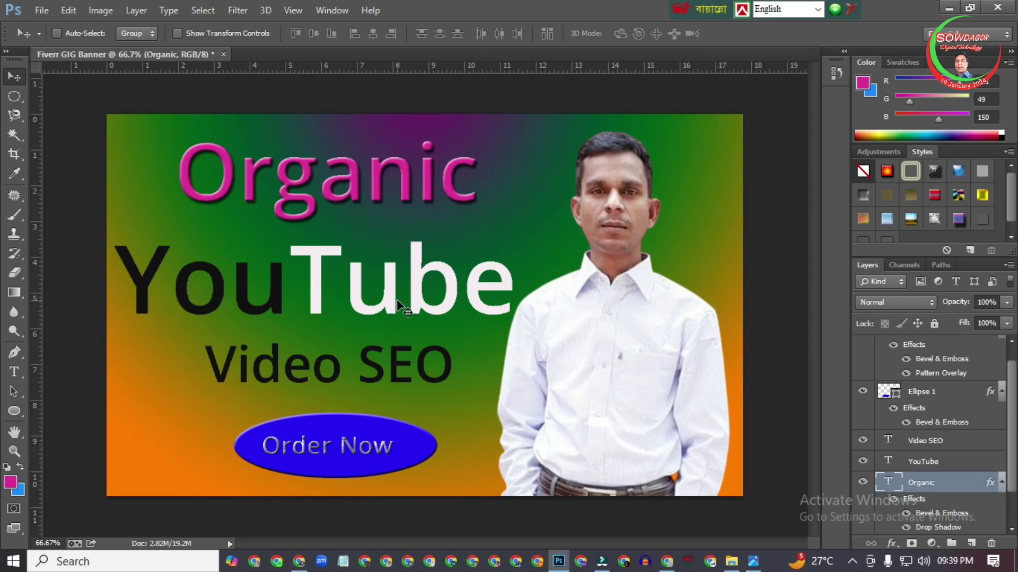
- Turn on Bevel & Emboss and Drop Shadow effects for the "YouTube" text layer
scroll(927, 434, down, 3)
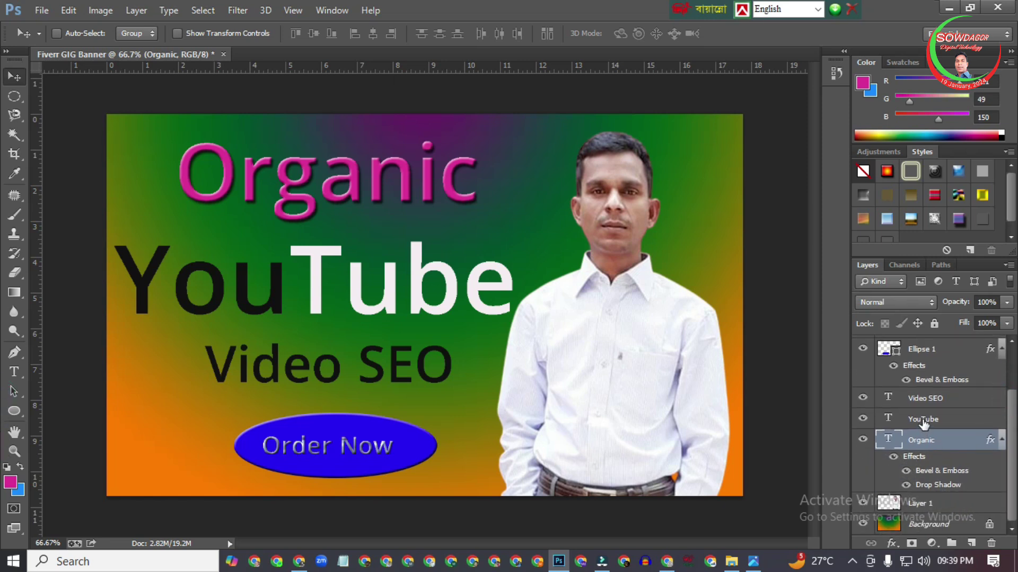
click(918, 420)
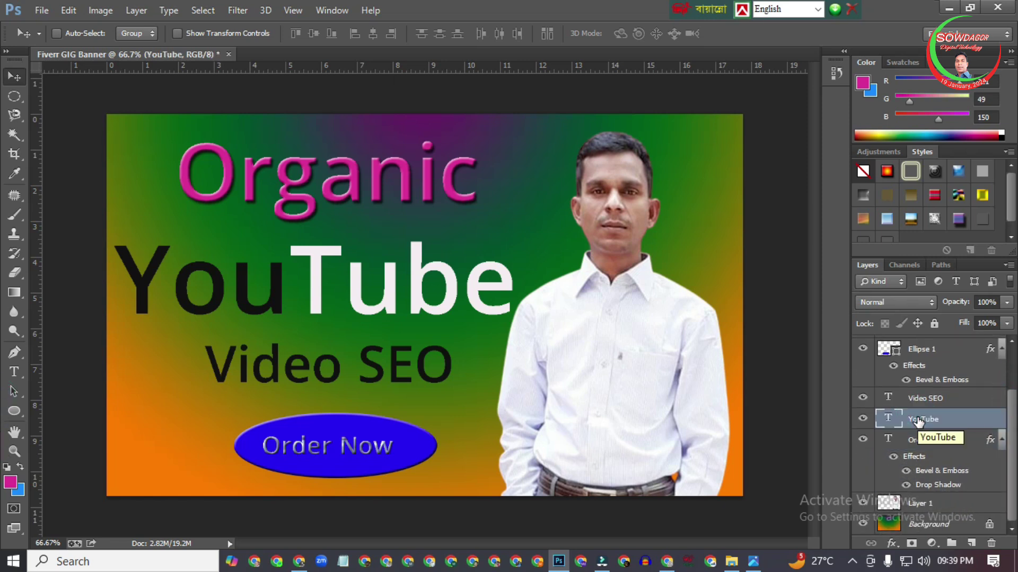
right_click(920, 422)
click(681, 106)
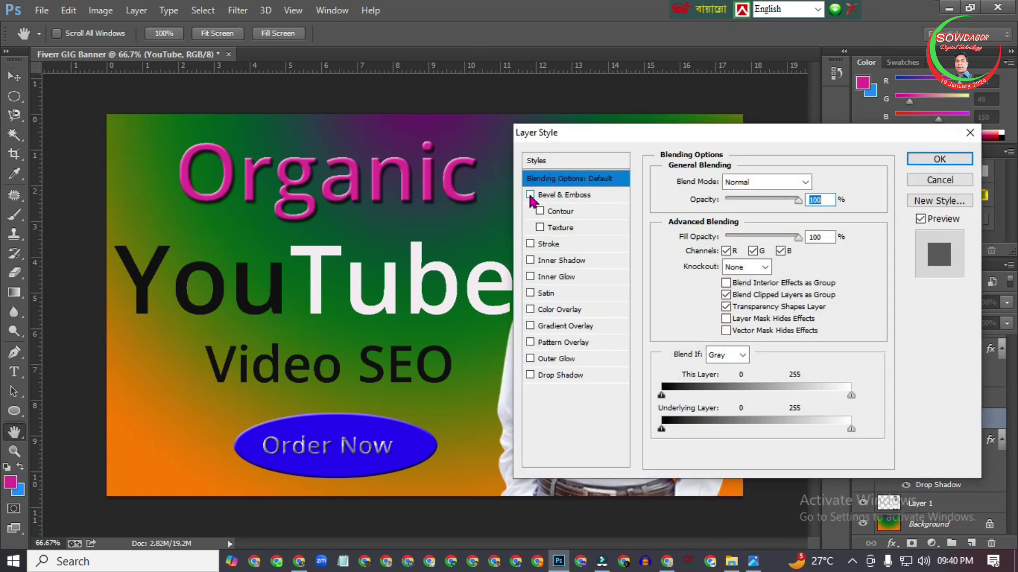
click(530, 195)
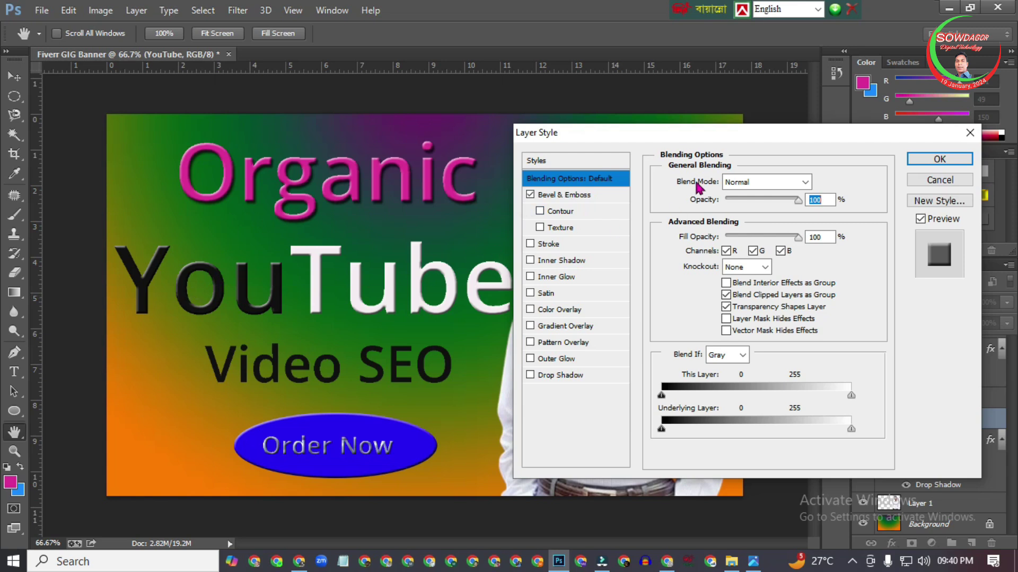
drag(639, 137, 740, 128)
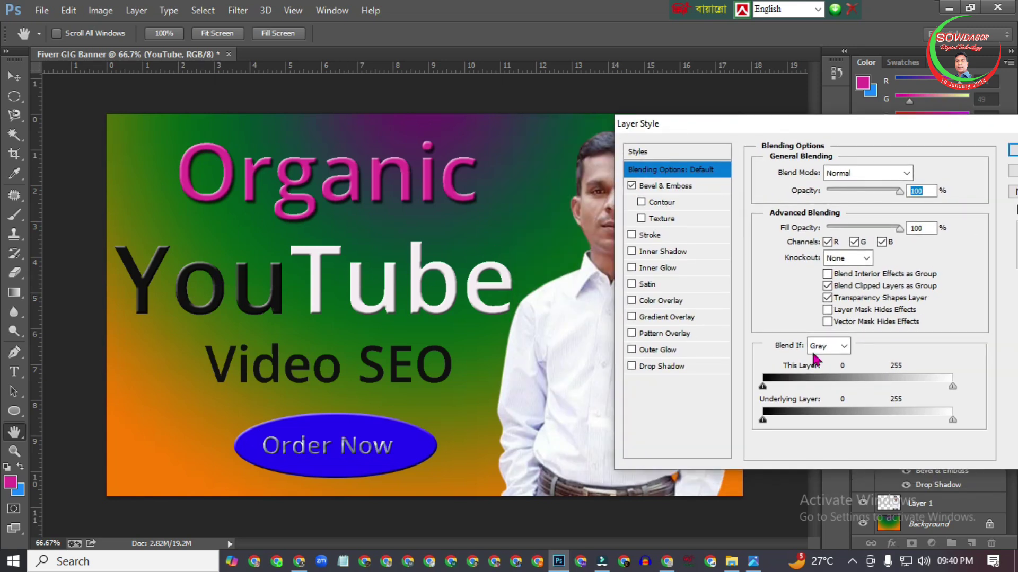
click(632, 366)
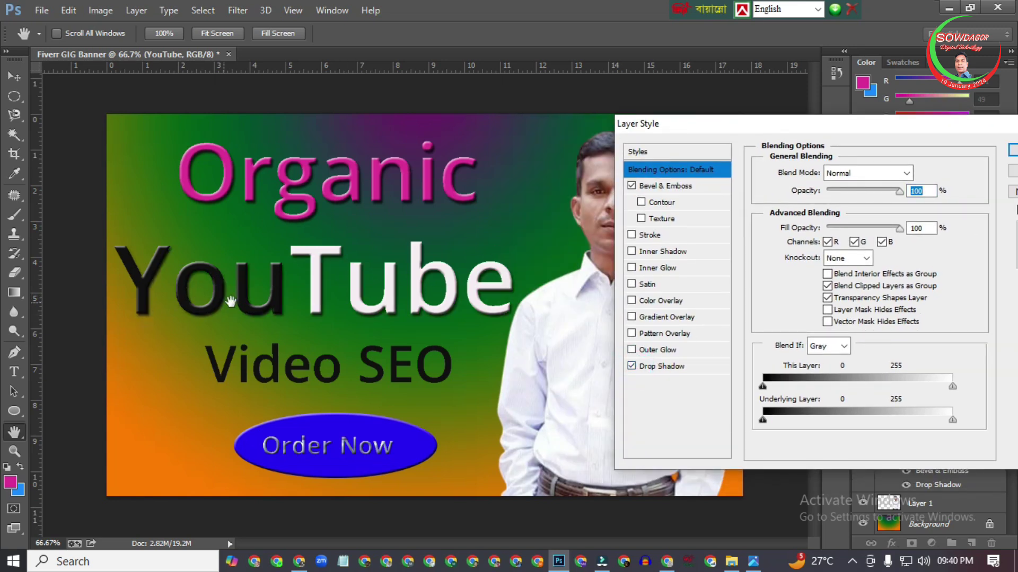
- Try a Color Overlay on the "YouTube" text, switch it off again and apply the layer style
click(631, 301)
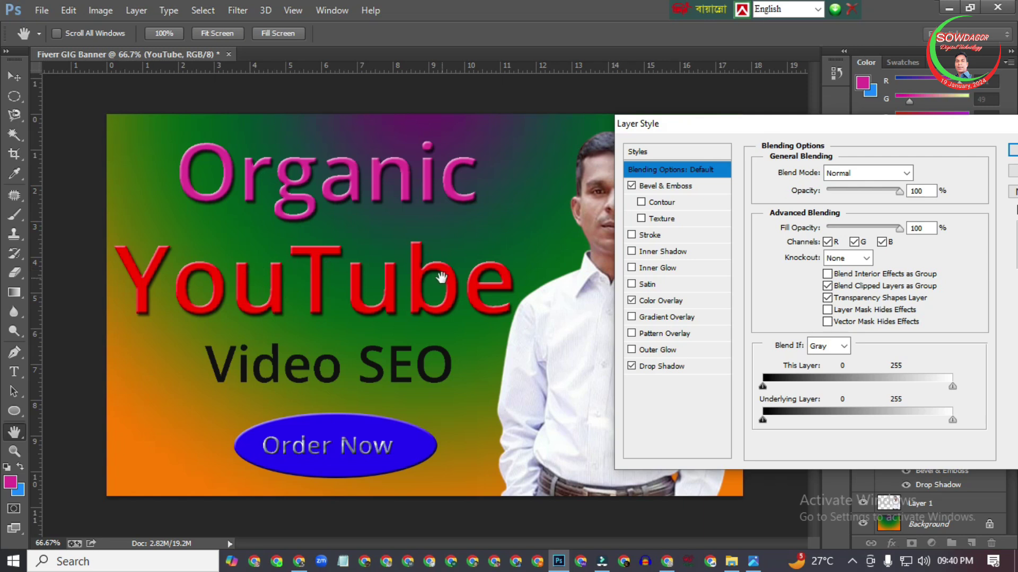
click(630, 302)
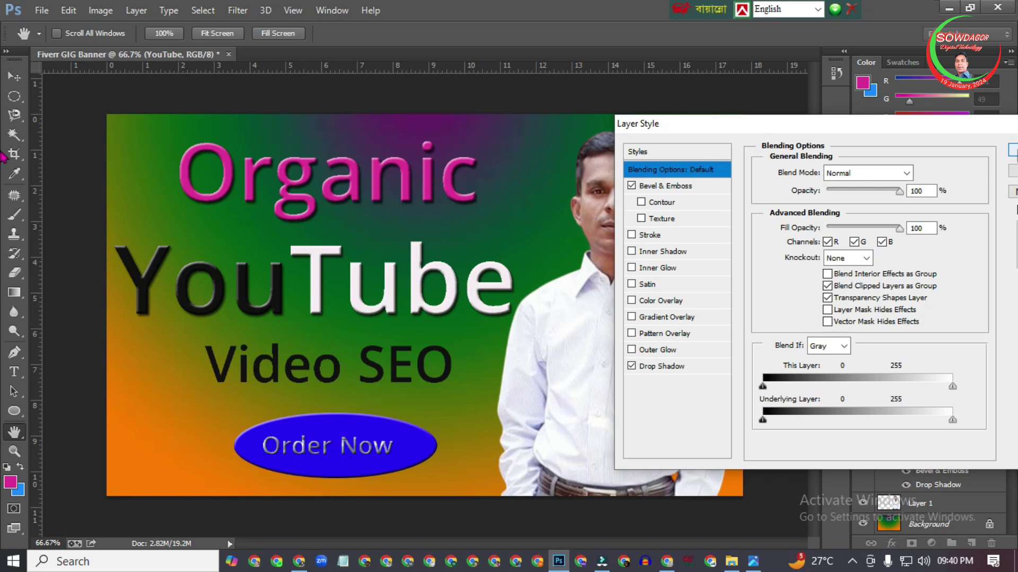
drag(1007, 123, 836, 124)
click(876, 159)
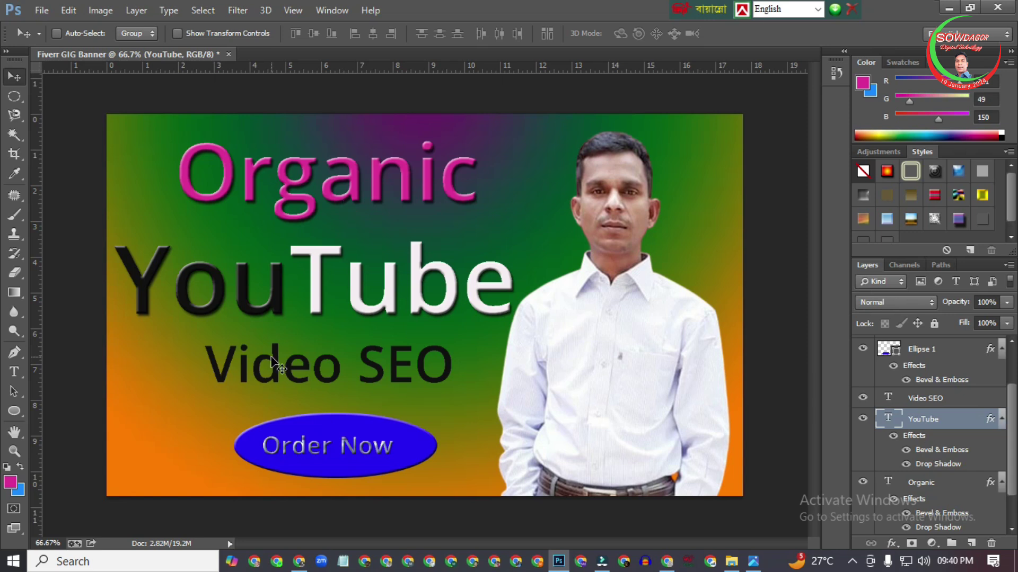
- Apply Bevel & Emboss, a red Color Overlay and Drop Shadow effects to the "Video SEO" text layer
click(923, 403)
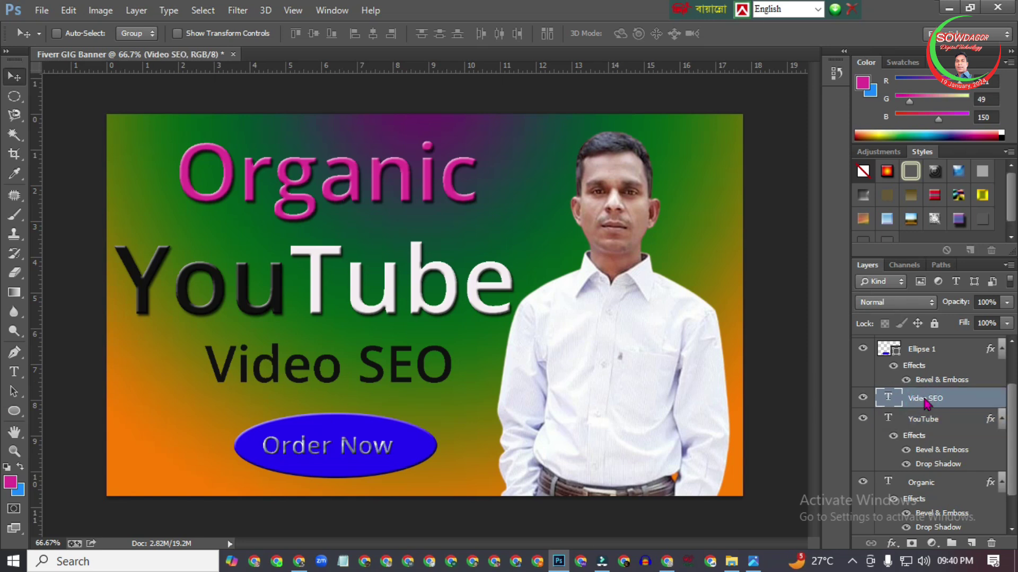
right_click(922, 403)
click(638, 106)
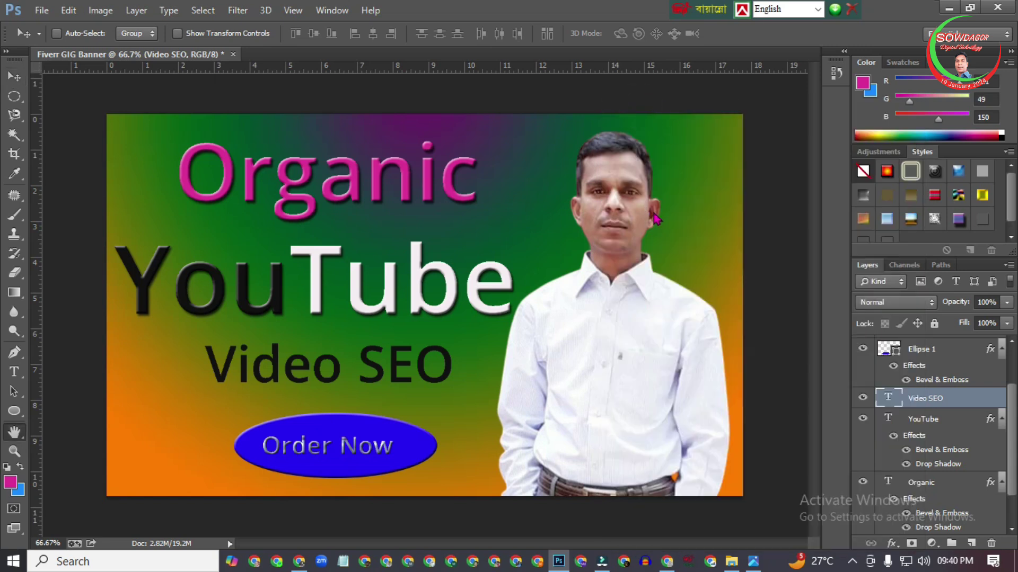
click(466, 190)
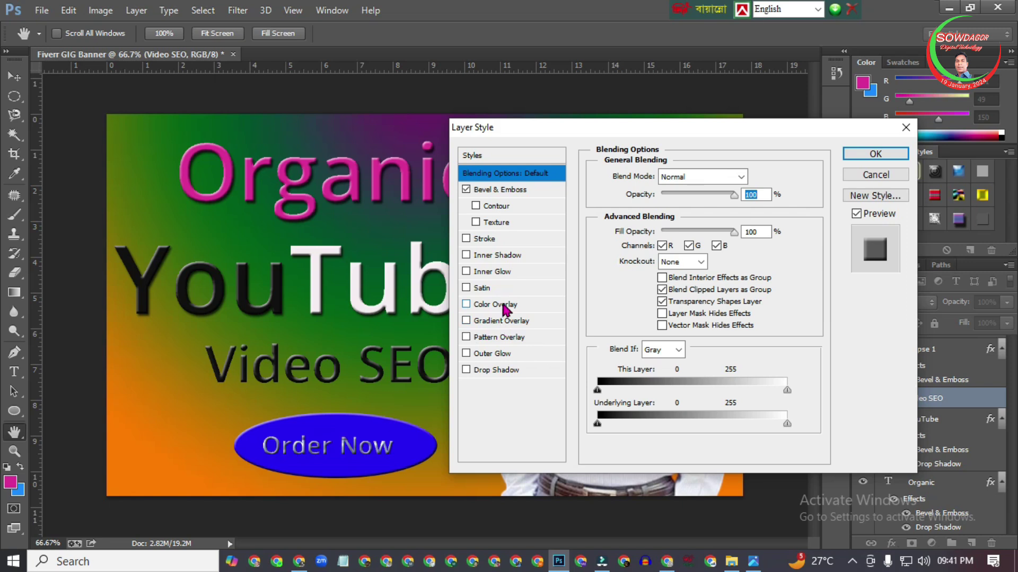
click(467, 305)
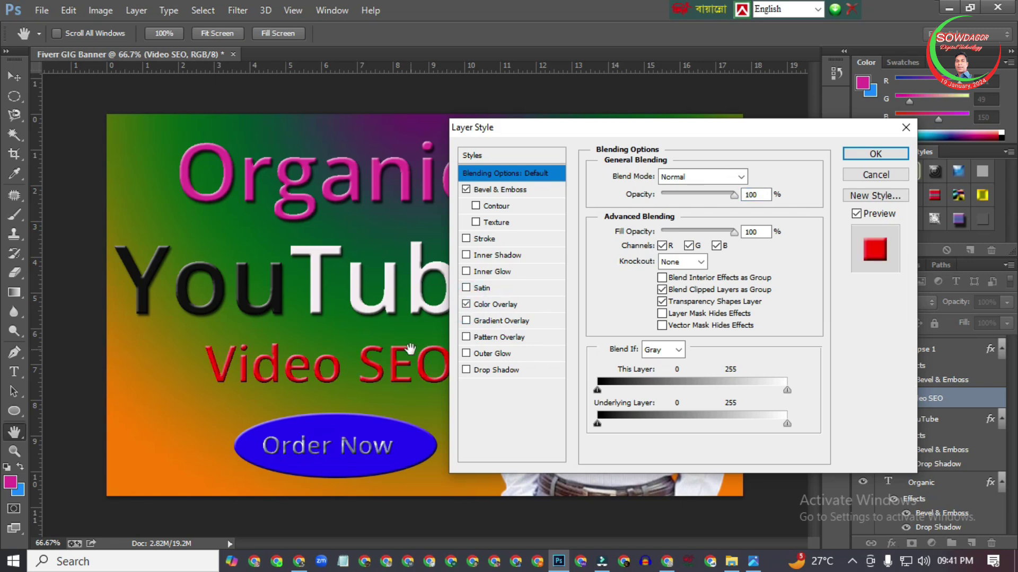
drag(653, 139, 755, 131)
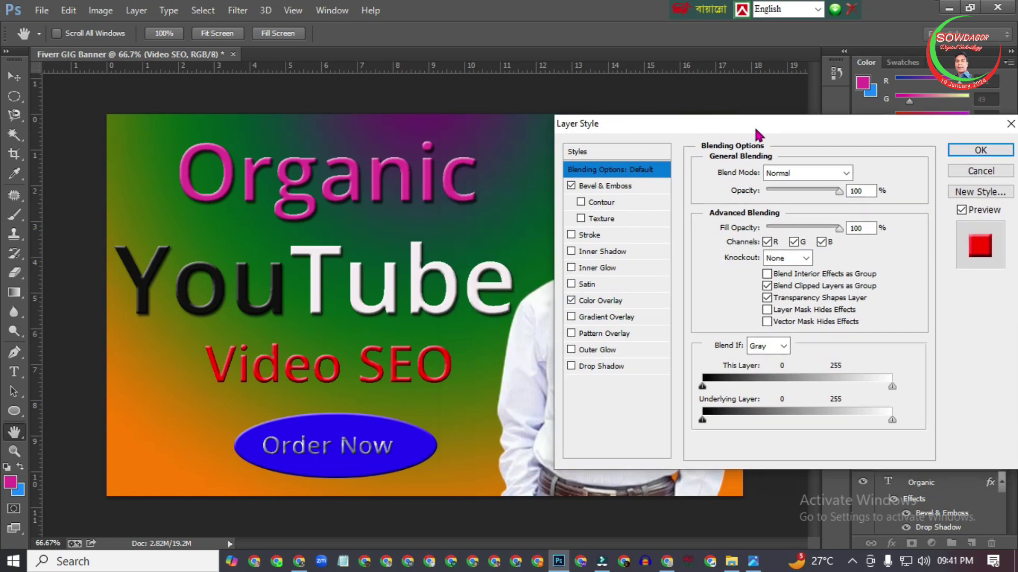
click(572, 365)
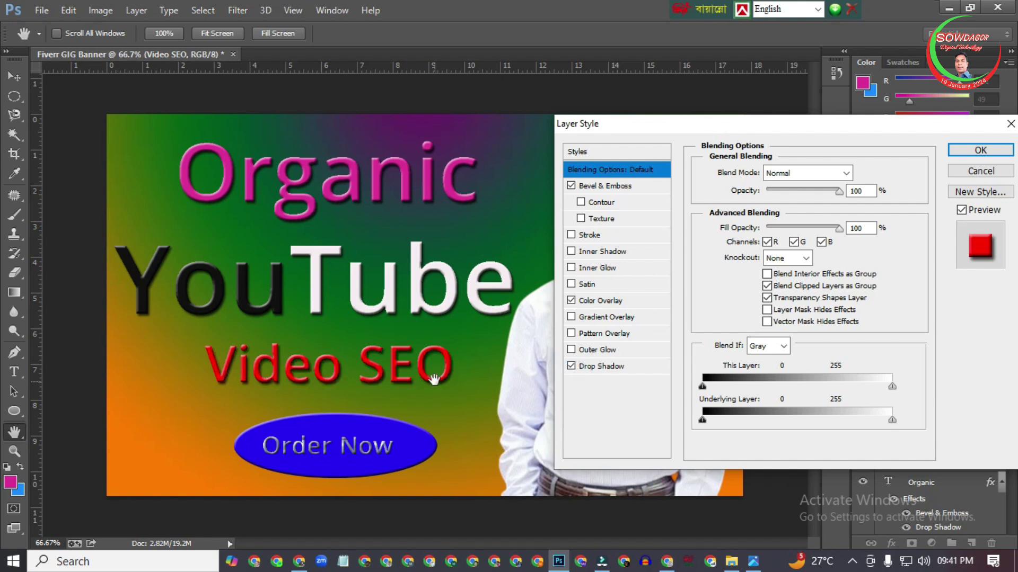
click(570, 366)
click(571, 366)
click(981, 150)
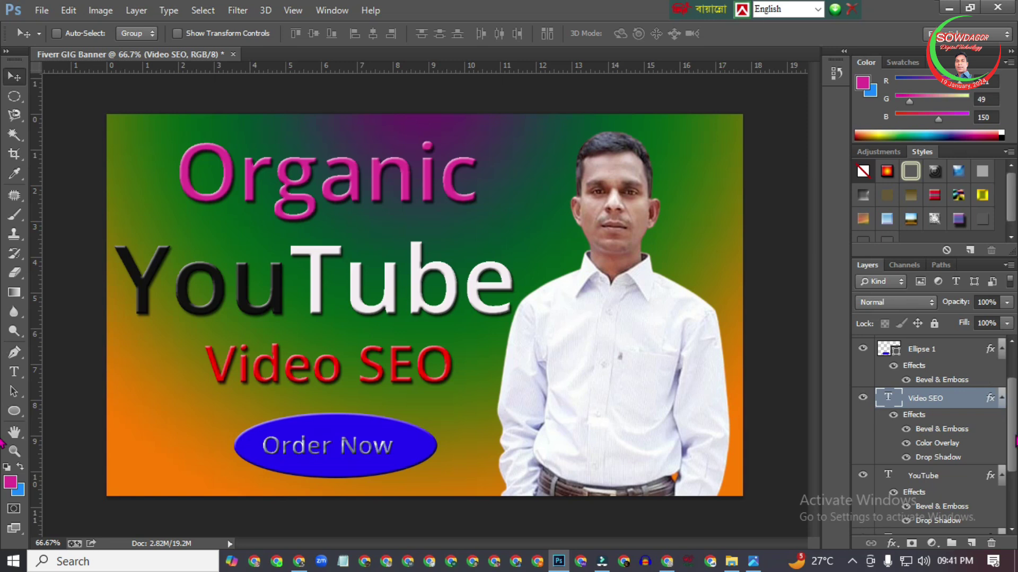
- Turn on a Drop Shadow effect for the portrait on Layer 1, toggling it to compare the look
scroll(926, 510, down, 3)
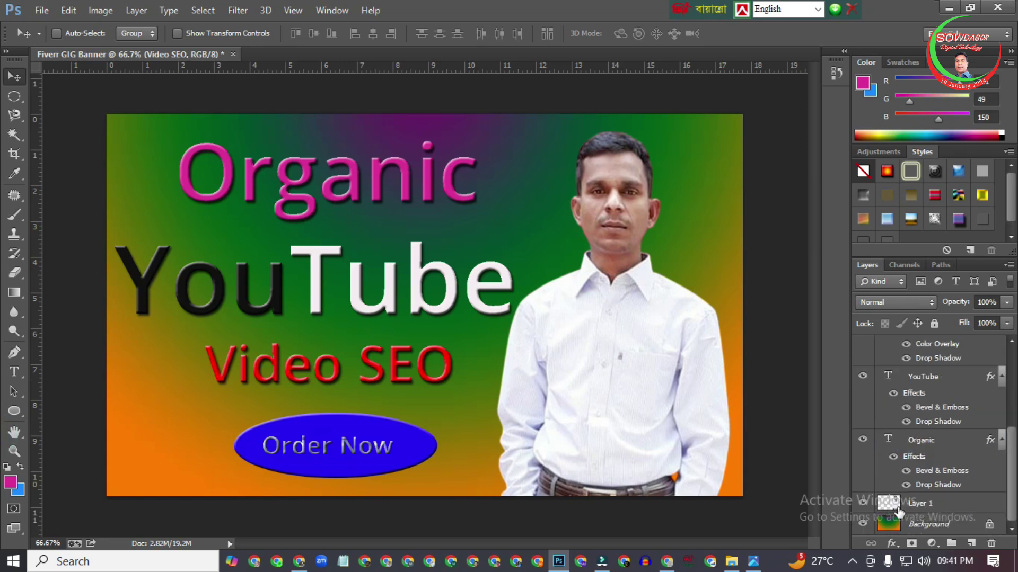
click(923, 505)
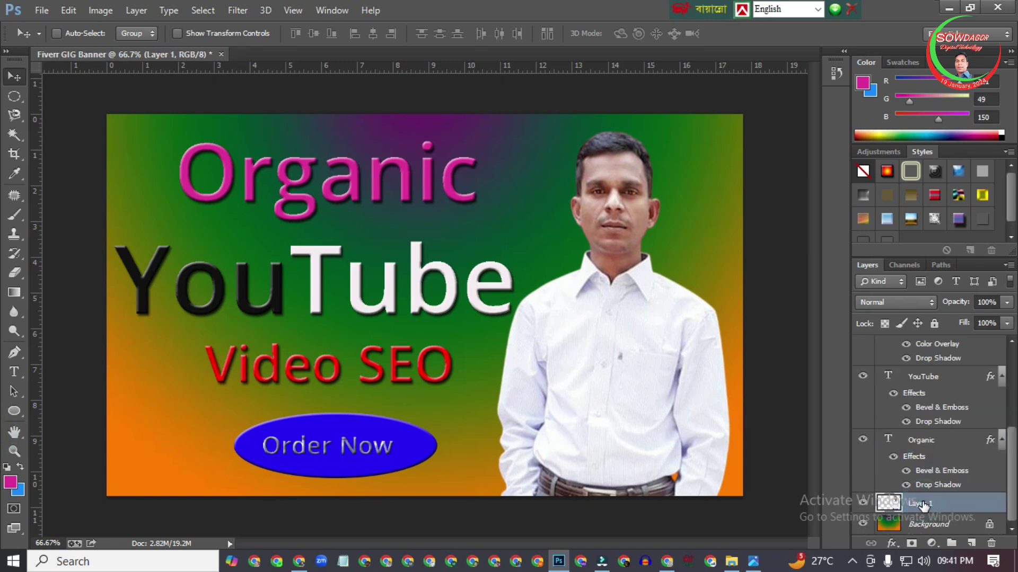
right_click(923, 505)
click(750, 43)
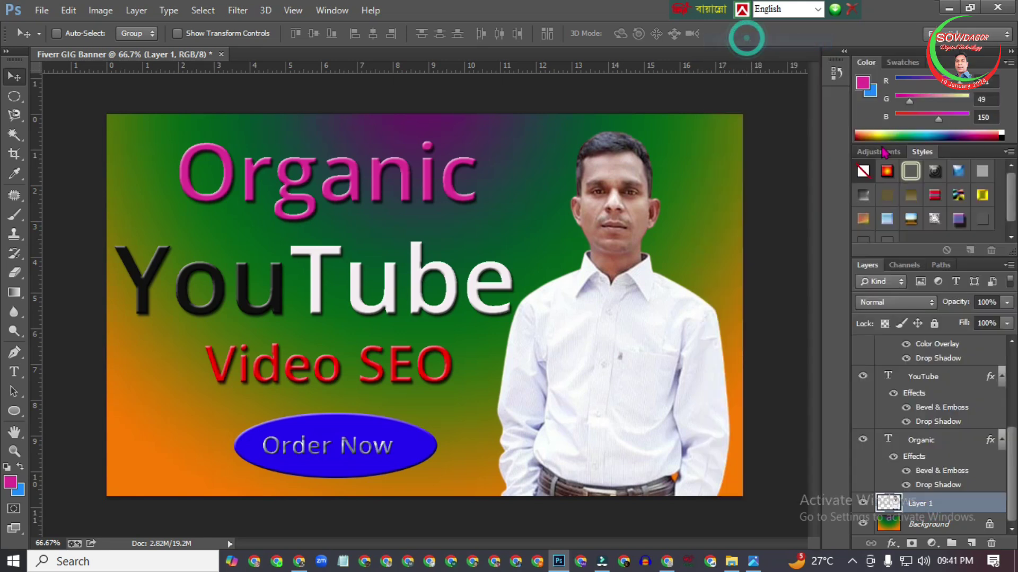
drag(917, 133, 281, 119)
drag(392, 106, 386, 95)
click(46, 331)
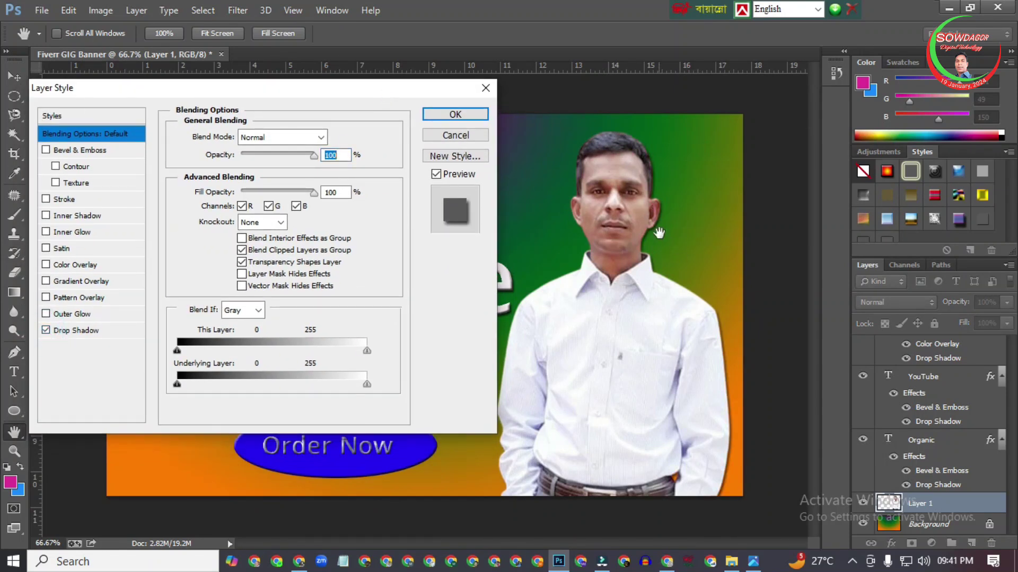
click(737, 452)
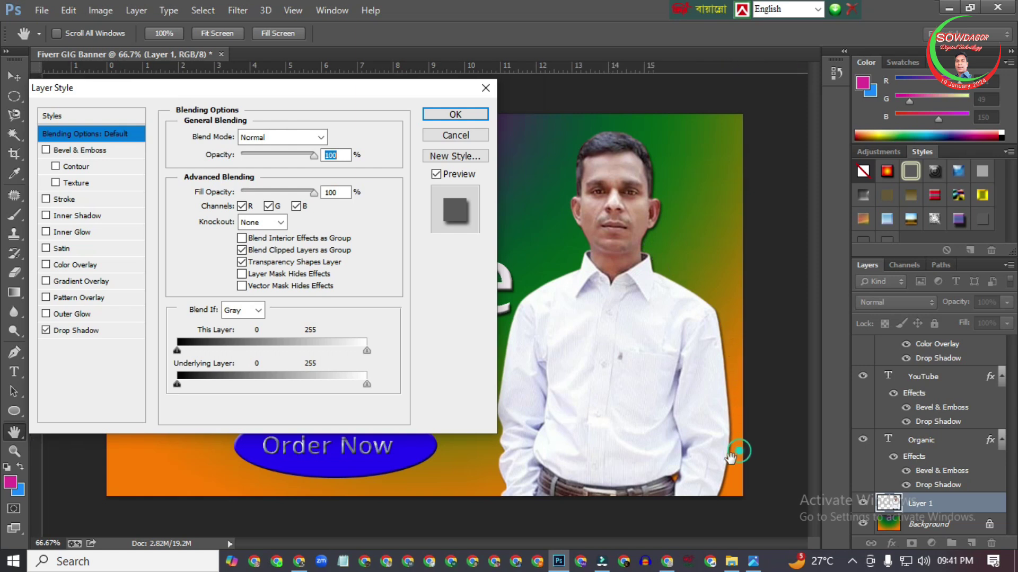
click(46, 331)
click(46, 331)
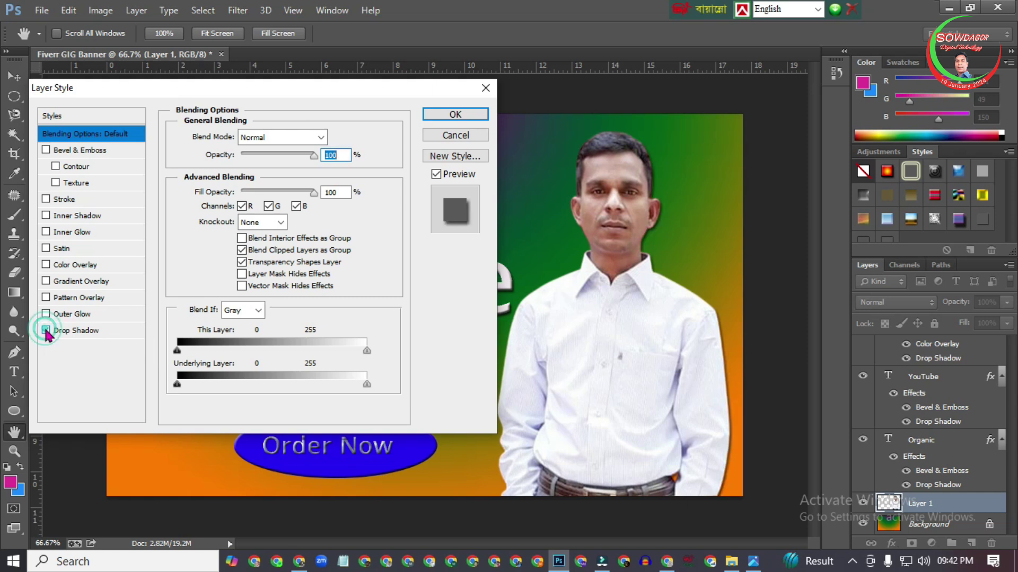
- Try Stroke and Bevel & Emboss on the portrait, switch both off again and apply the layer style
click(47, 200)
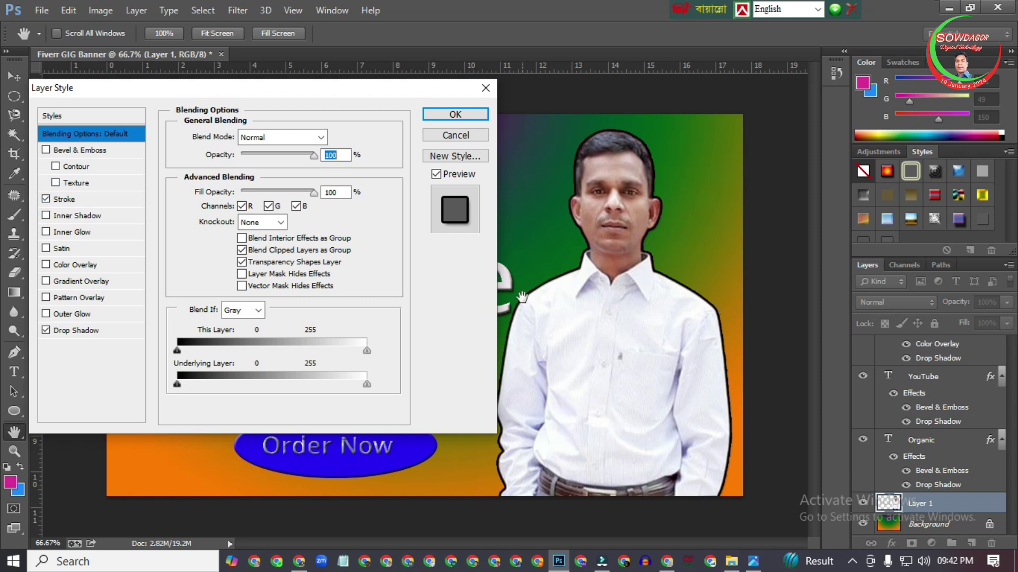
click(46, 199)
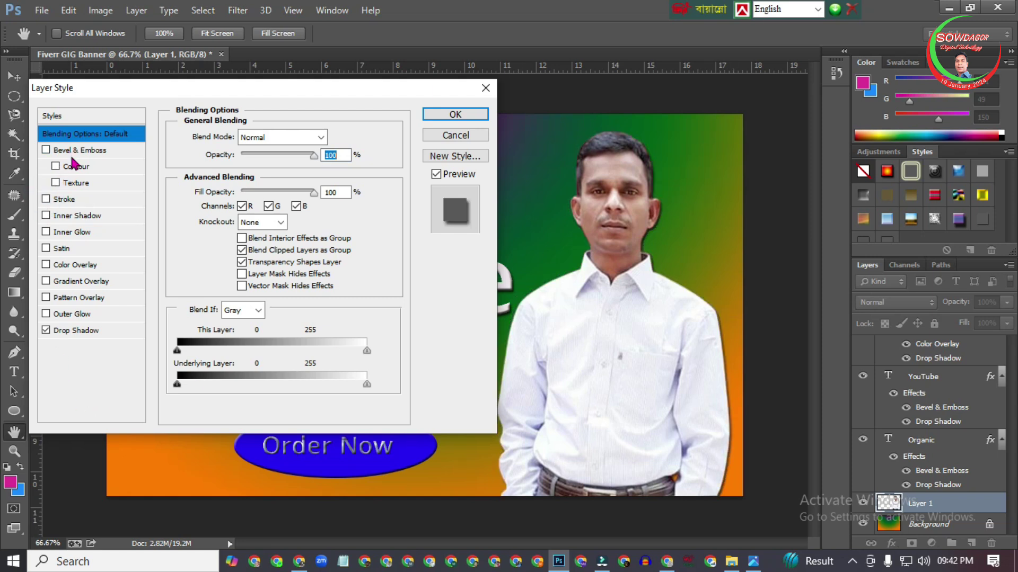
click(46, 150)
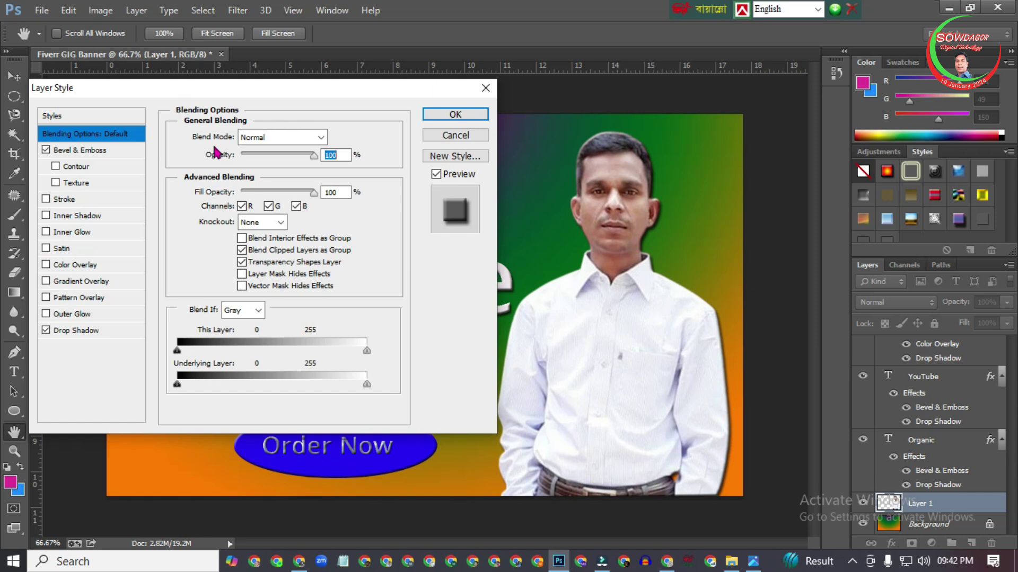
click(46, 151)
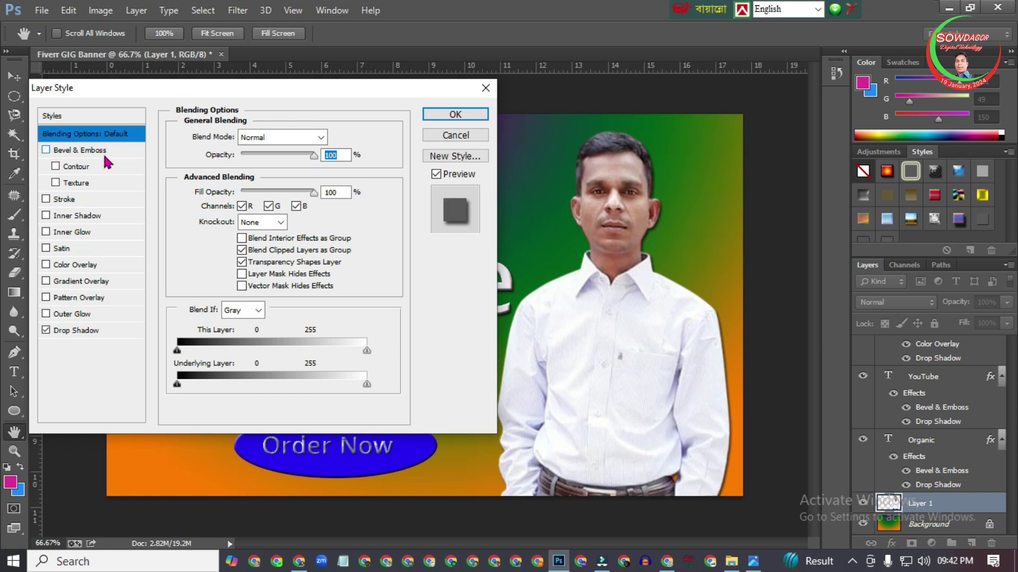
click(455, 113)
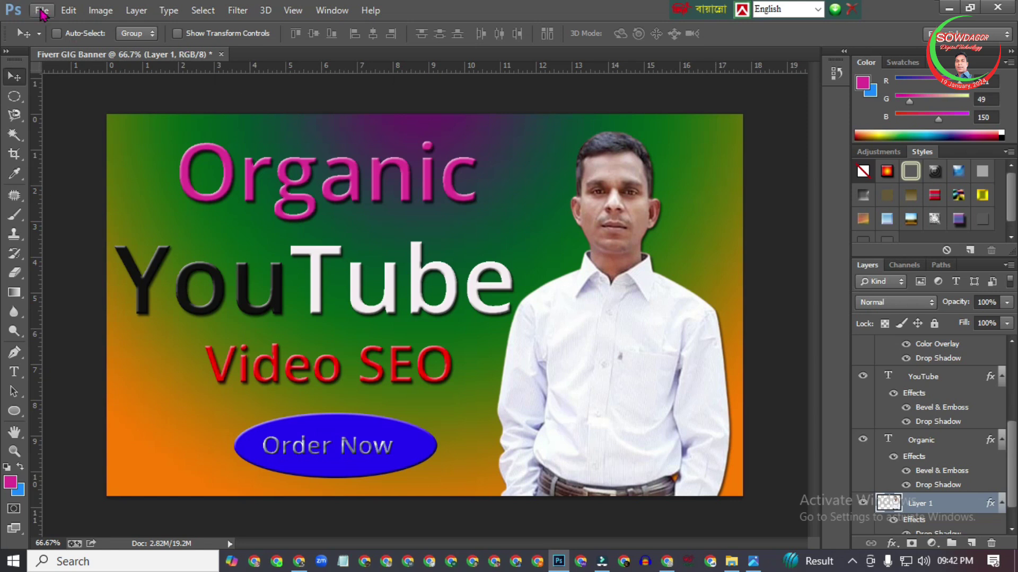
- Save the banner to the Desktop as a JPEG file named "Fiverr GIG Banner"
click(42, 10)
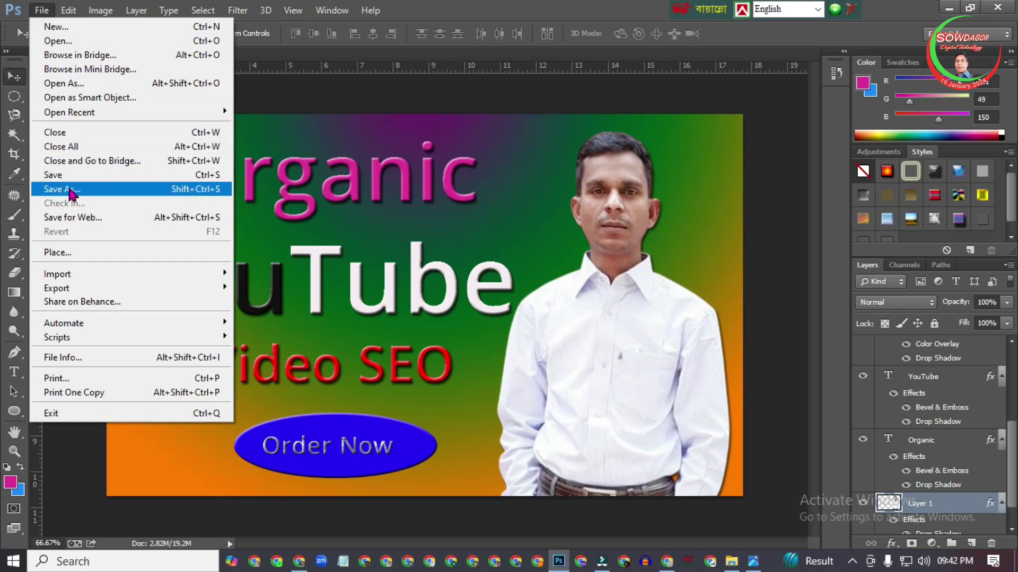
click(72, 190)
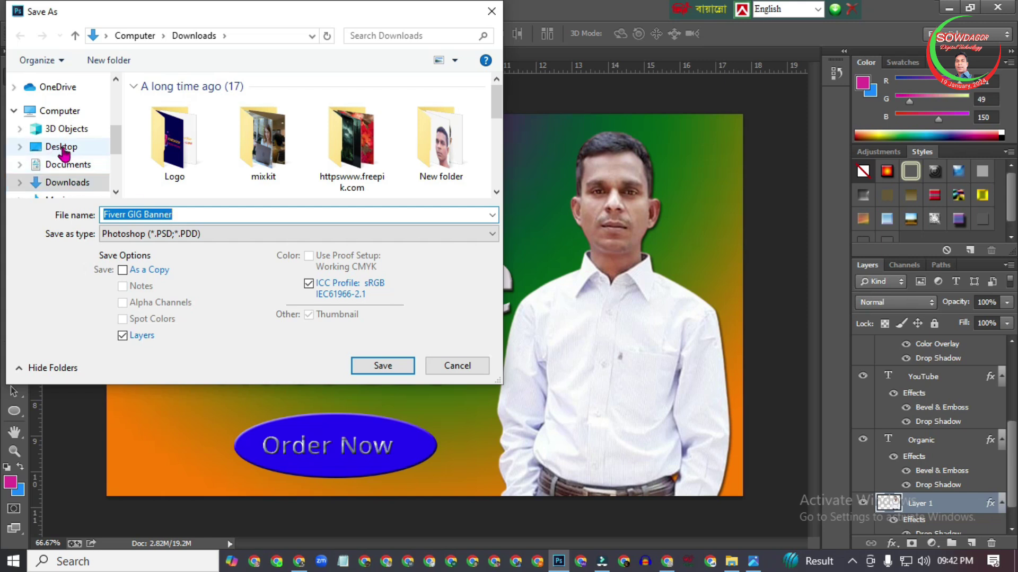
click(62, 149)
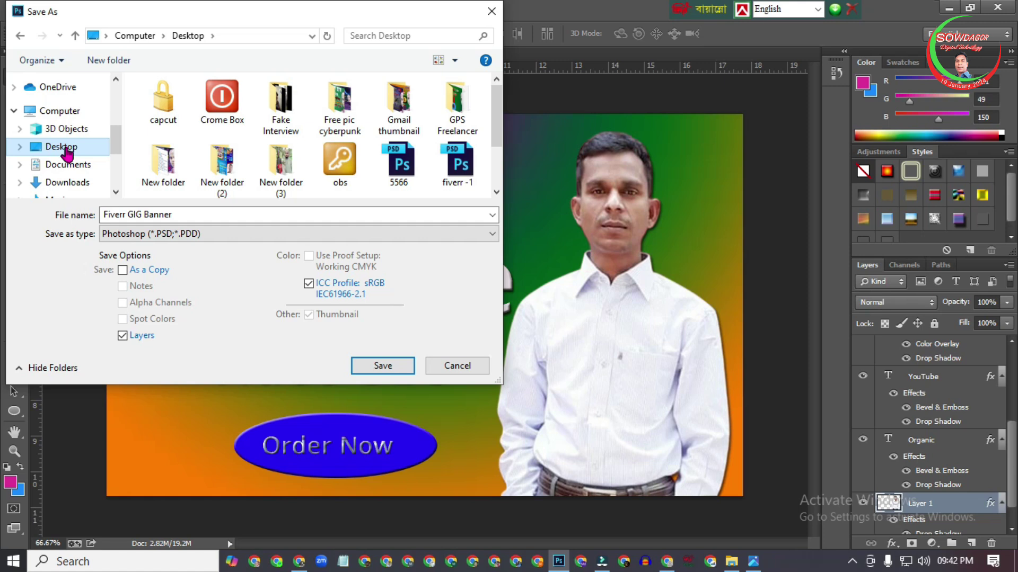
click(199, 236)
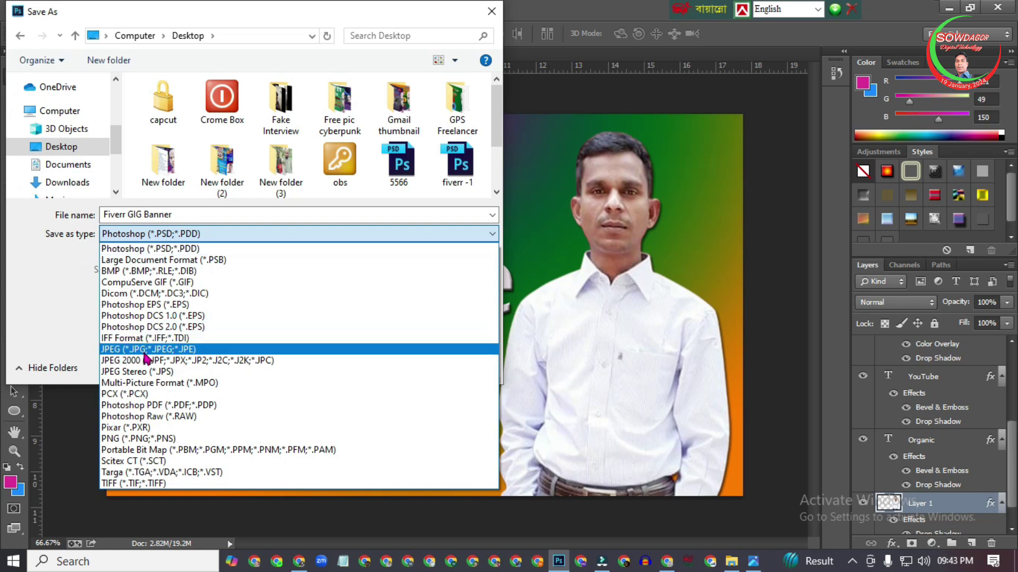
click(164, 352)
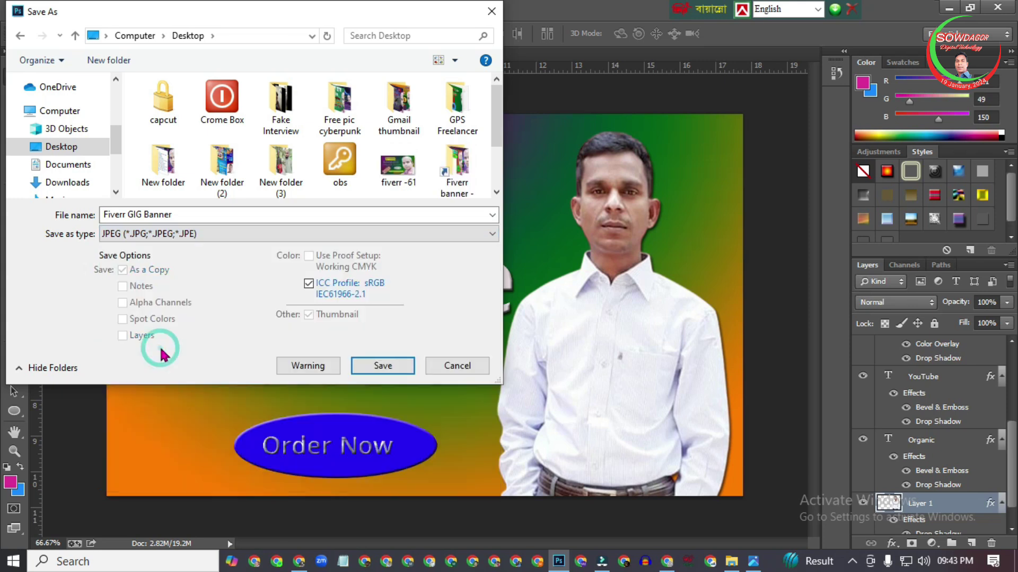
click(402, 367)
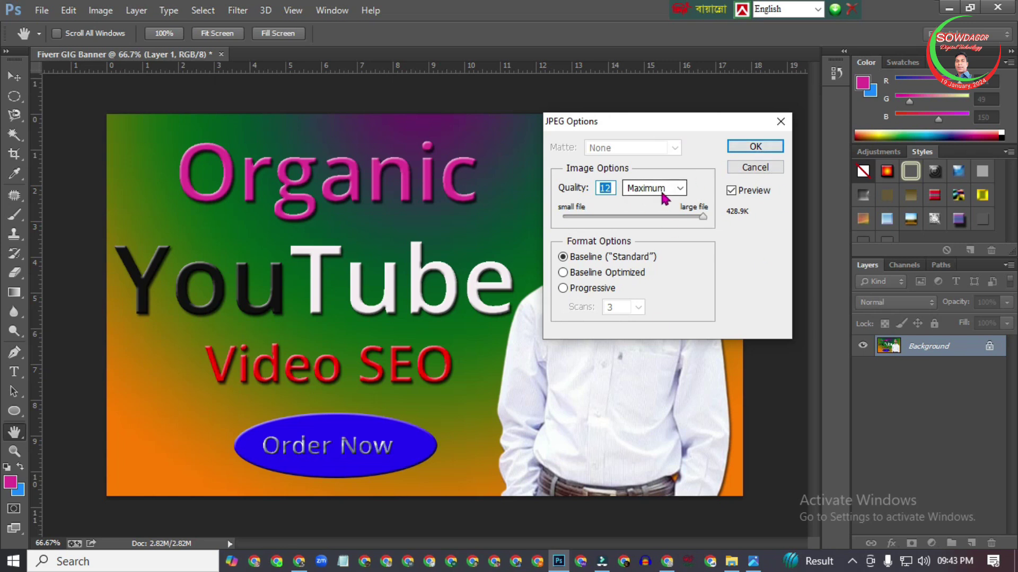
- Choose Maximum as the JPEG image quality and finish the export
click(679, 189)
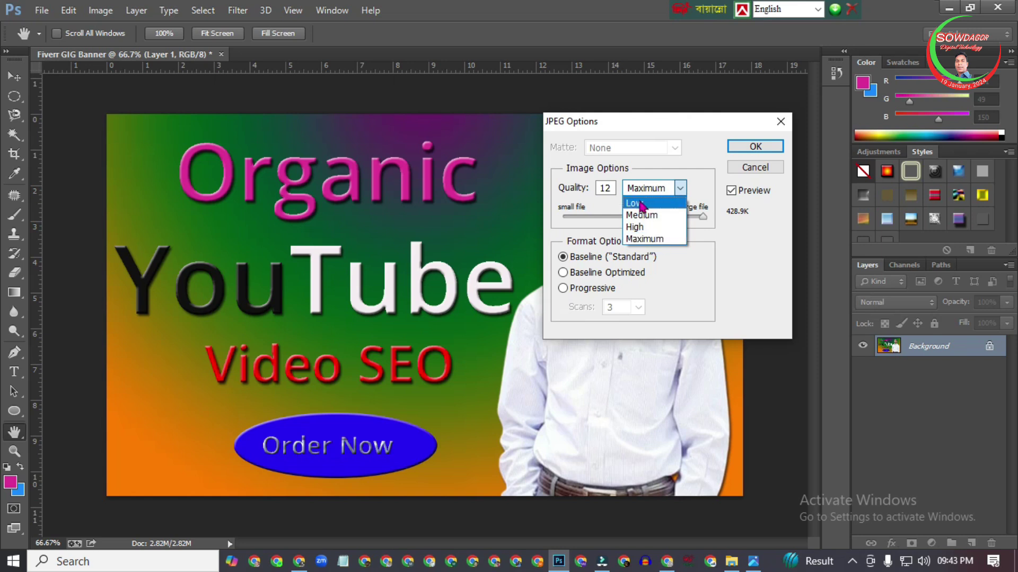
click(657, 239)
click(756, 147)
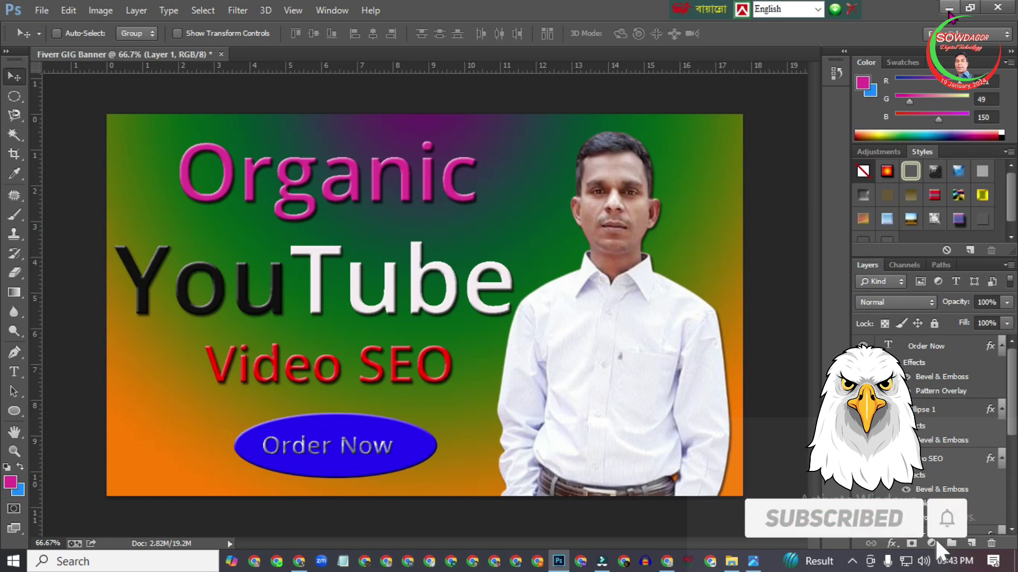
- Switch to the Windows desktop, move the "Fiverr GIG Banner" image to an empty area and open it
click(949, 9)
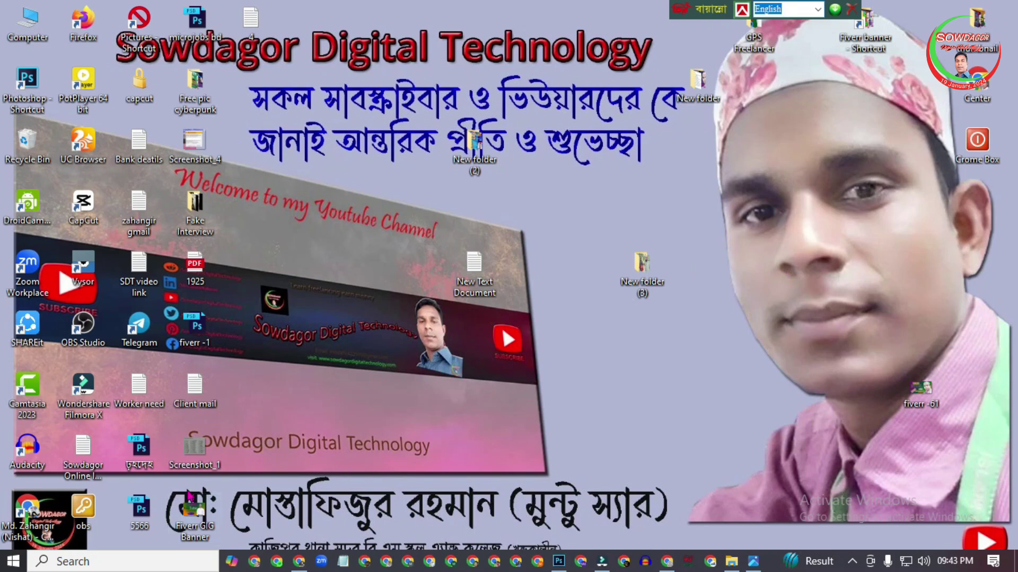
drag(189, 526, 650, 398)
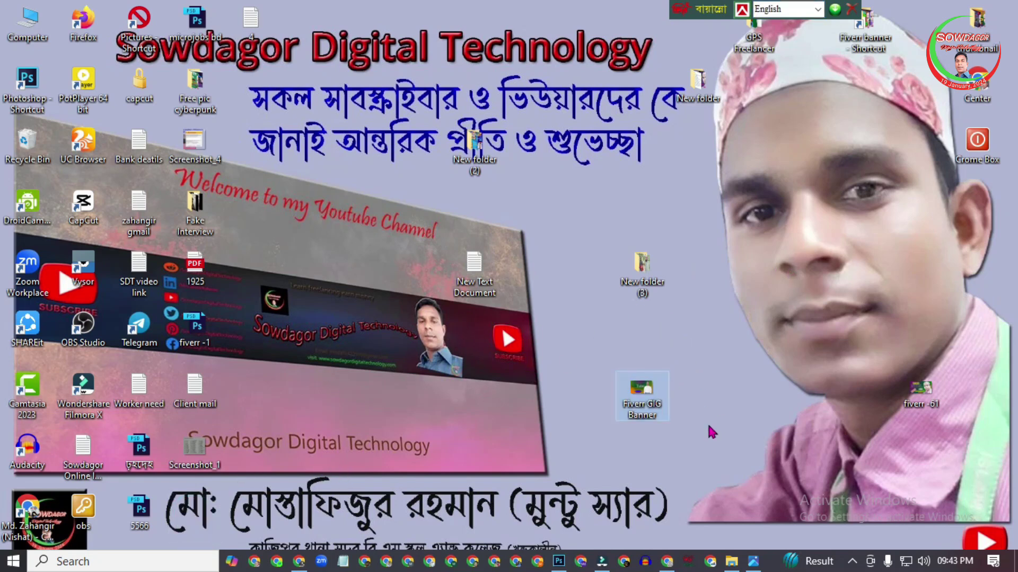
double_click(642, 392)
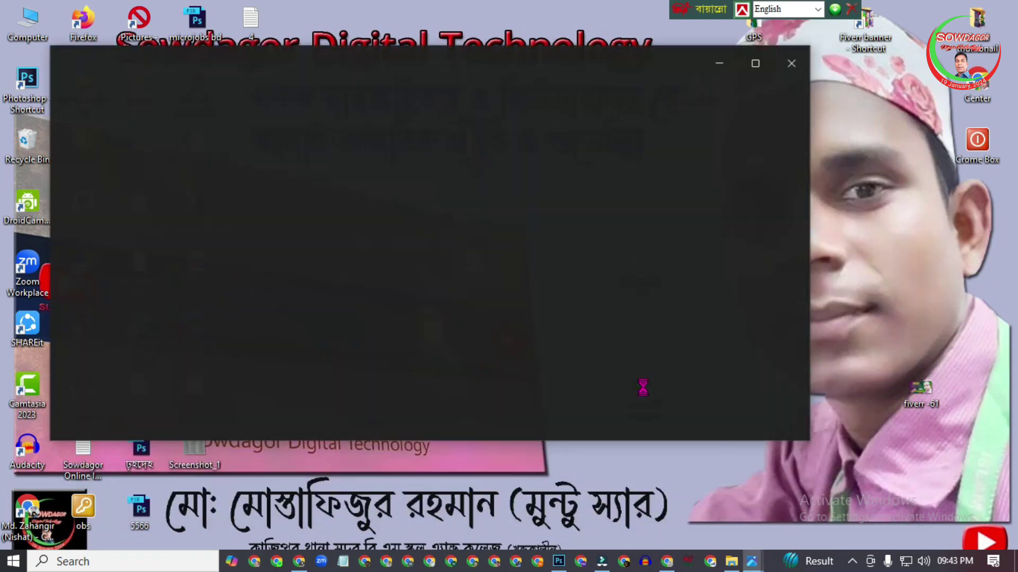